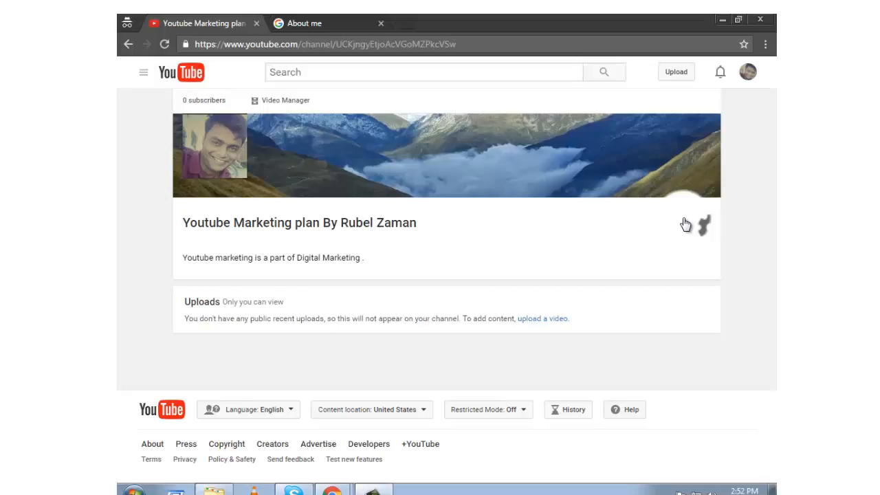
# Enable "Customize the layout of your channel" in the channel settings and save them.
pyautogui.click(248, 223)
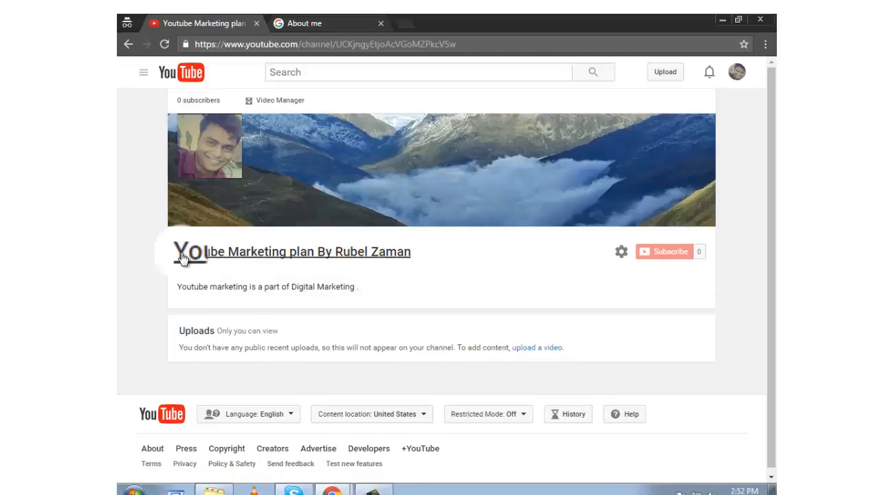
pyautogui.click(159, 248)
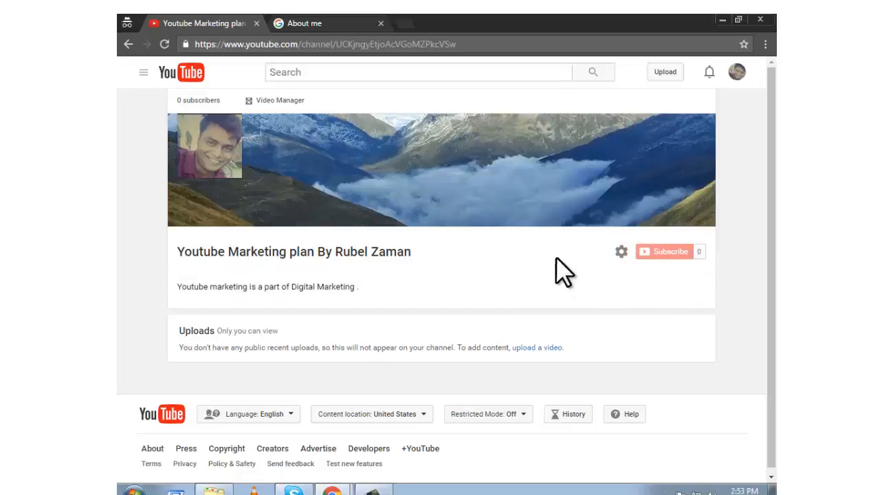
pyautogui.click(622, 251)
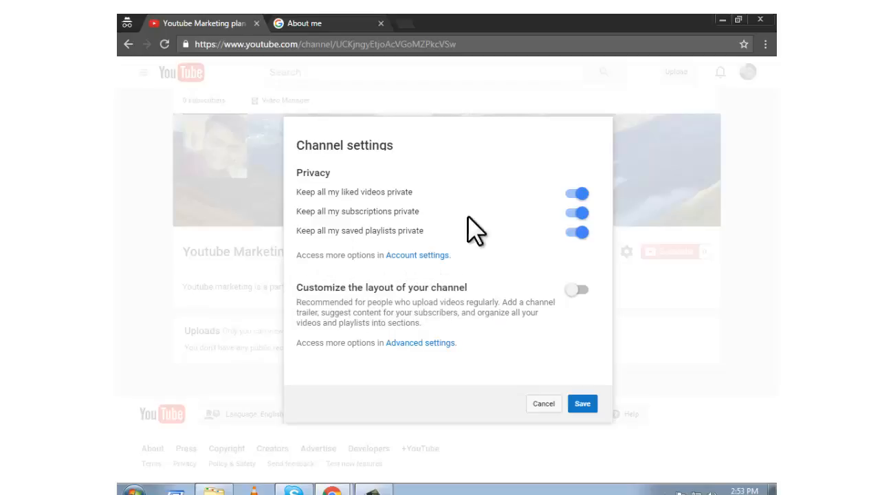
pyautogui.click(566, 294)
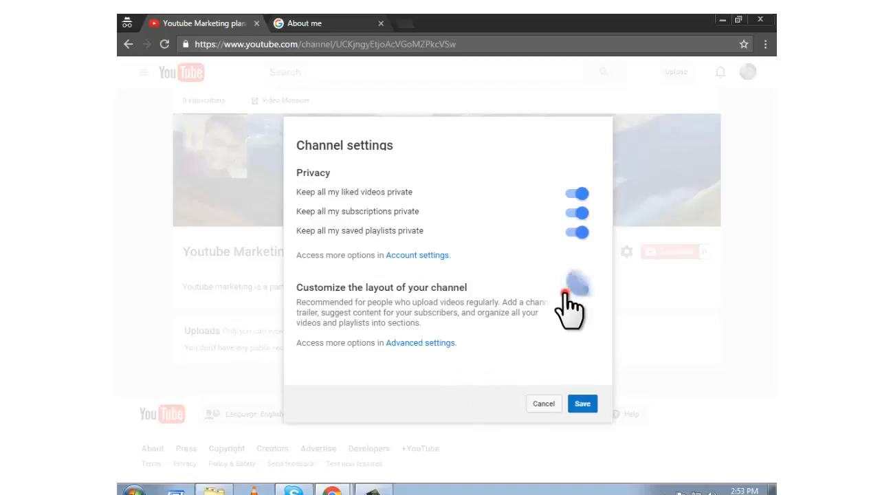
pyautogui.click(586, 405)
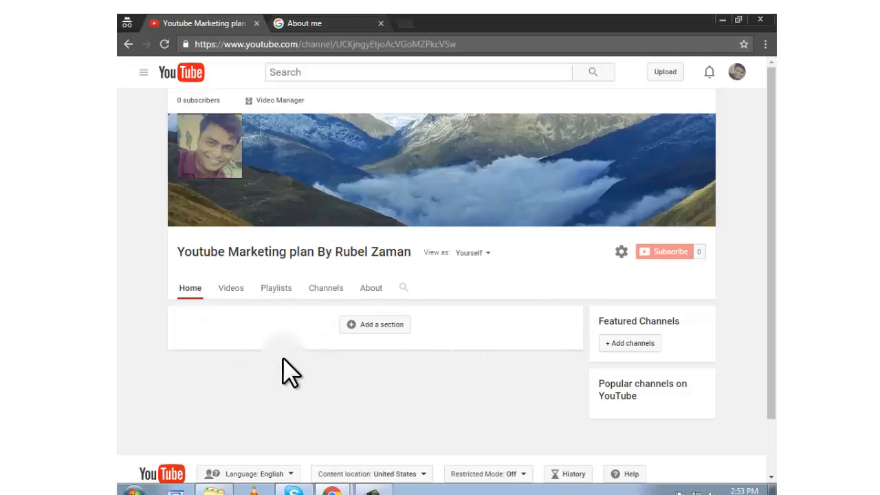
# Enable "Show discussion tab" in the channel settings, keeping comments on "Display automatically", and save the settings.
pyautogui.click(627, 253)
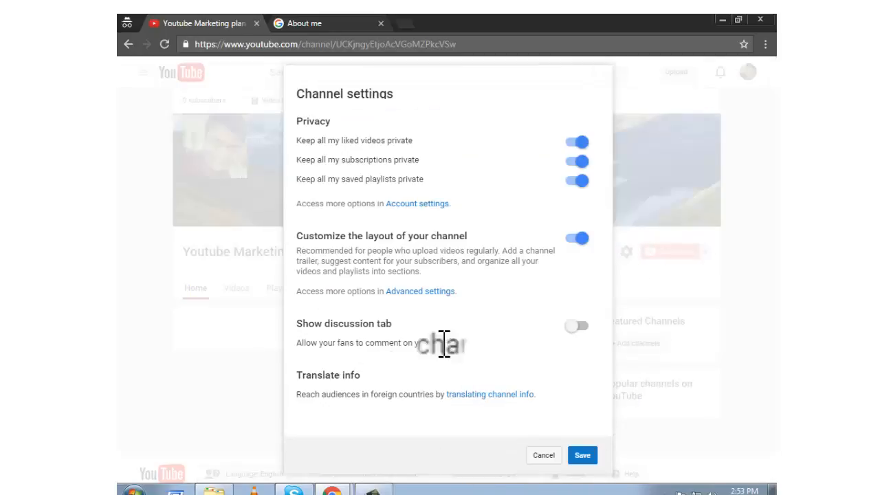
pyautogui.click(569, 328)
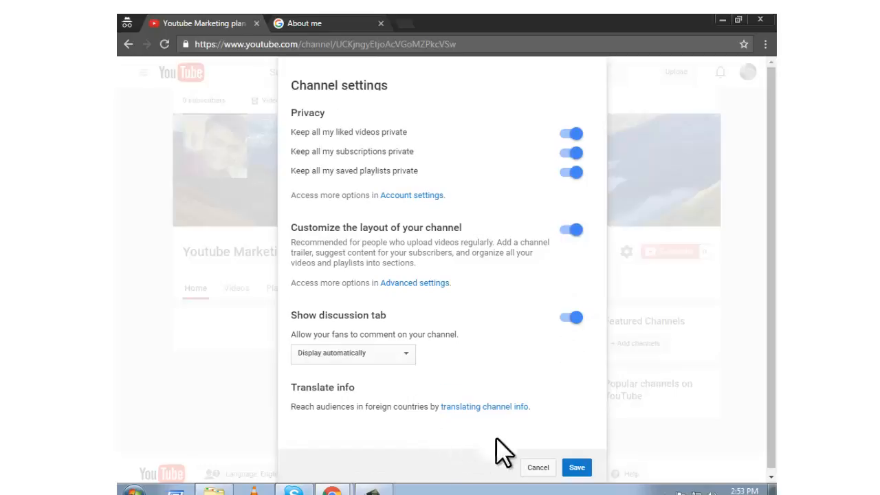
pyautogui.click(577, 469)
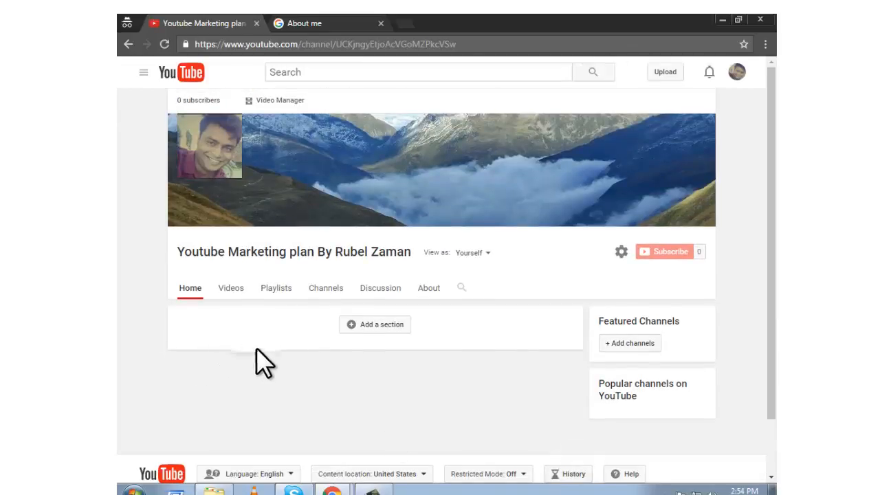
pyautogui.click(380, 295)
# Turn off "Keep all my subscriptions private" in the channel's privacy settings and save the change.
pyautogui.click(624, 252)
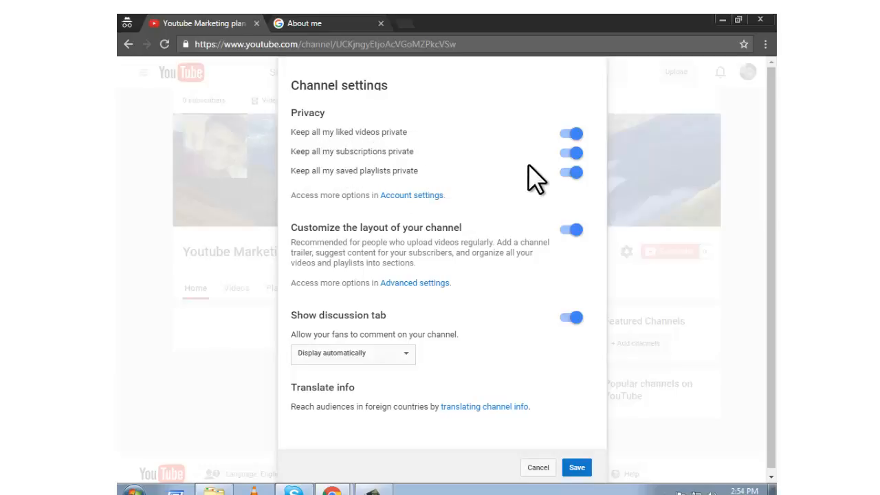
pyautogui.click(574, 153)
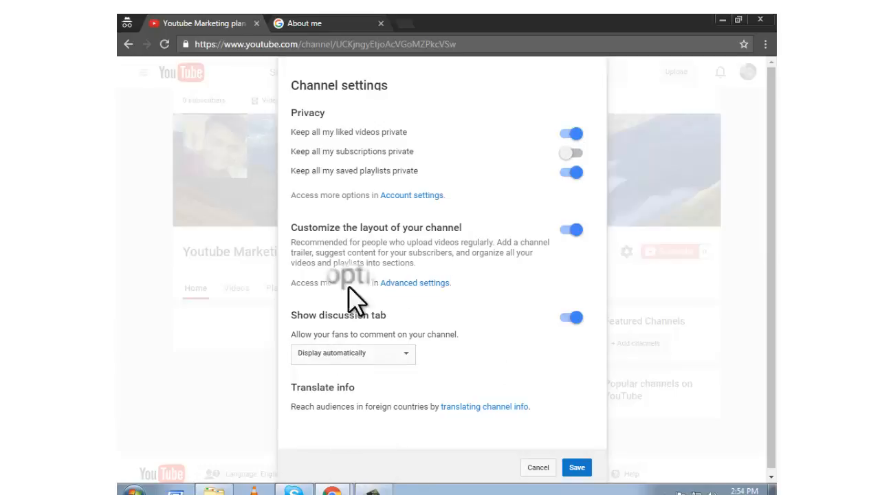
pyautogui.click(576, 468)
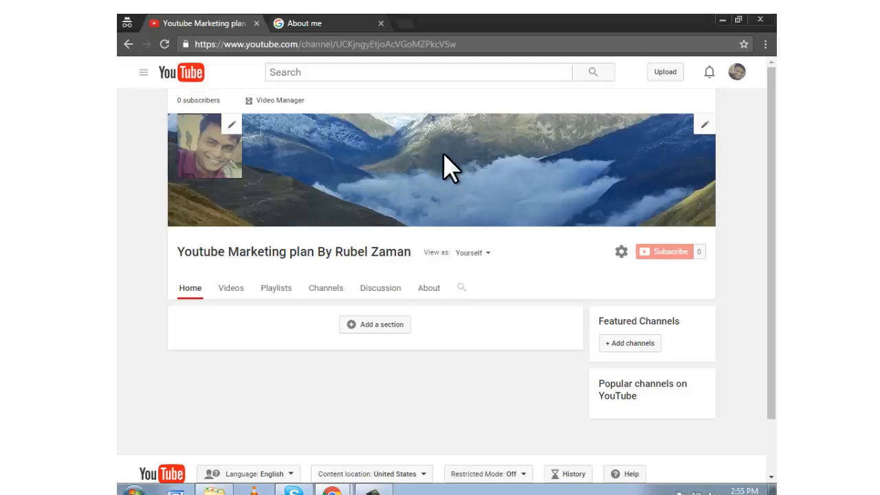
pyautogui.rightClick(445, 188)
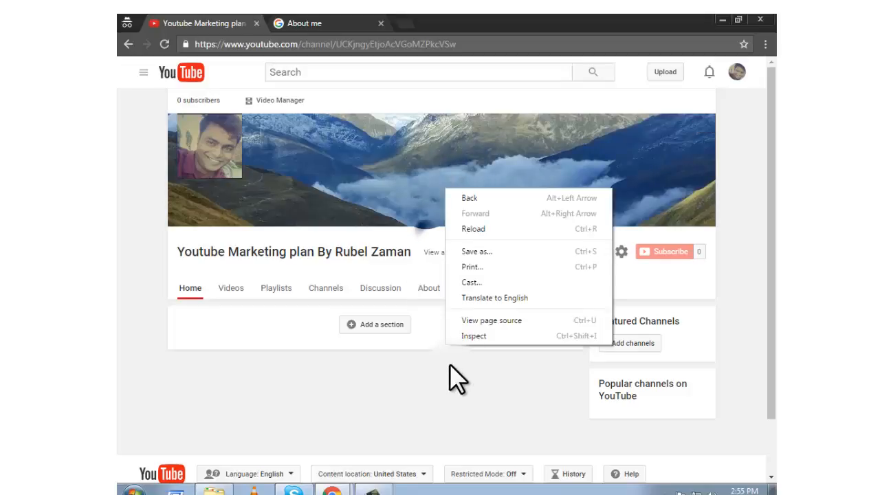
pyautogui.click(403, 352)
pyautogui.moveTo(203, 163)
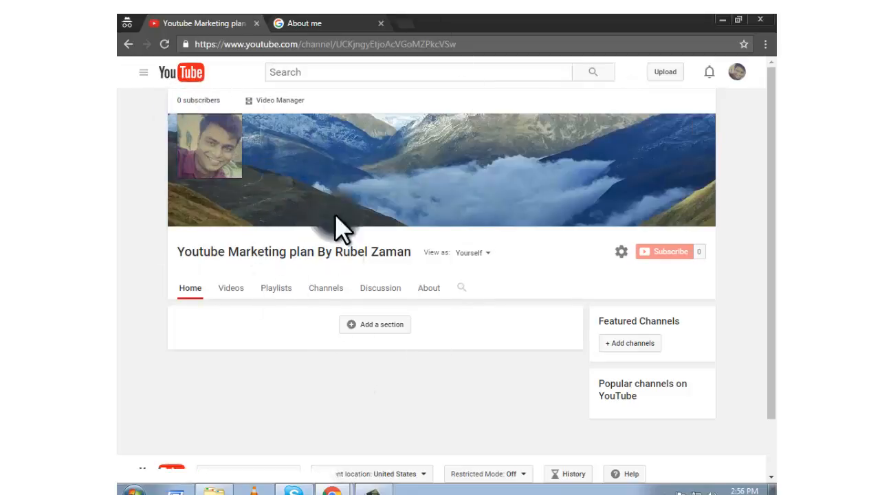
# Go to the YouTube home page and look through its recommended channels and video sections.
pyautogui.click(185, 73)
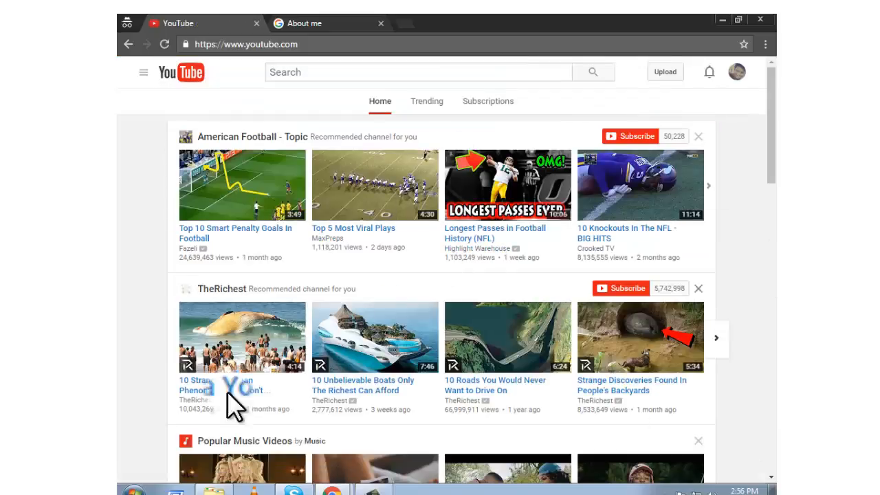
pyautogui.rightClick(123, 47)
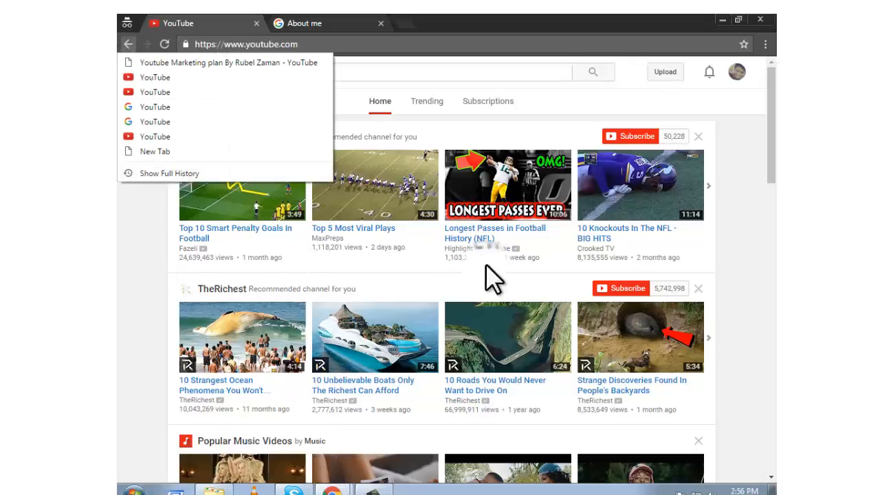
pyautogui.click(593, 106)
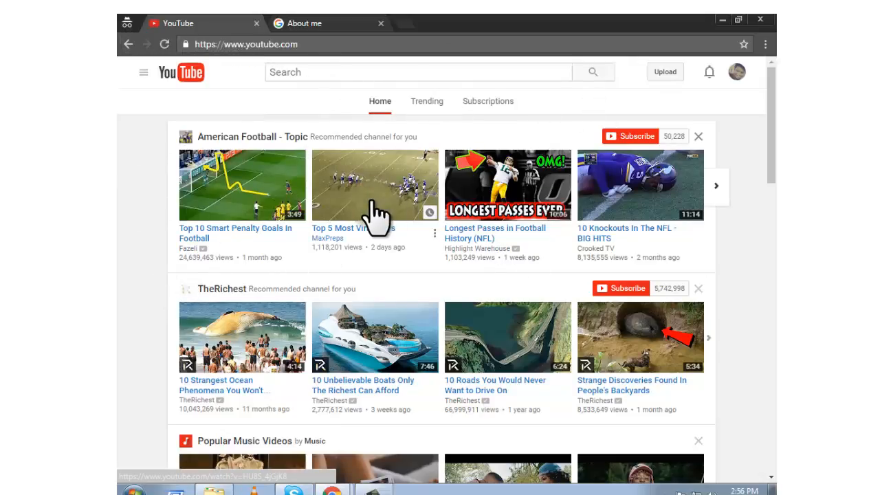
pyautogui.scroll(-6, 374, 219)
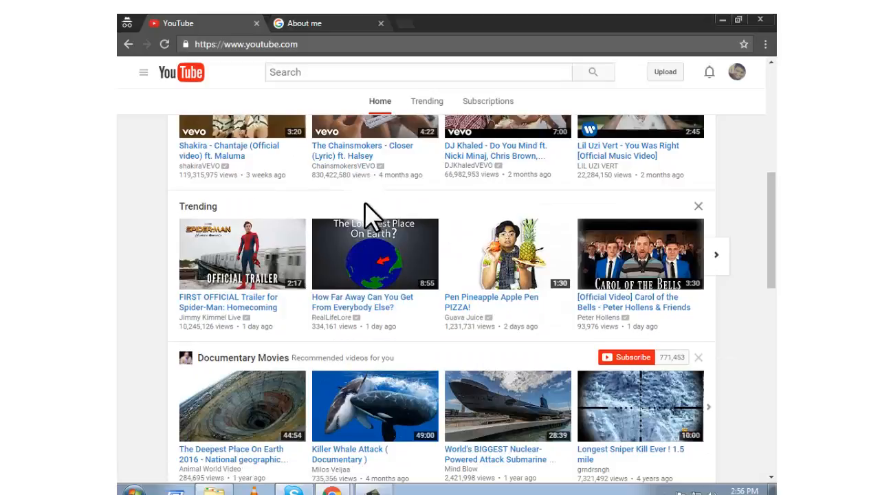
pyautogui.scroll(-5, 374, 215)
pyautogui.scroll(8, 371, 217)
pyautogui.click(365, 205)
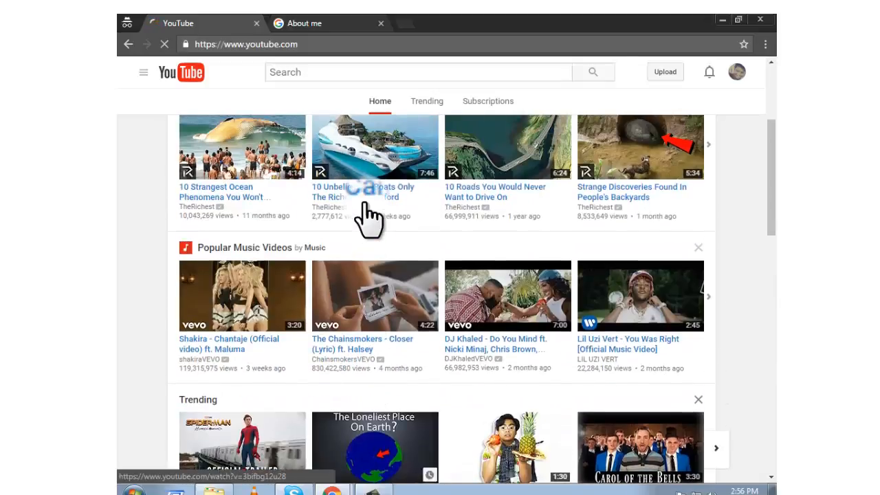
pyautogui.scroll(-15, 365, 205)
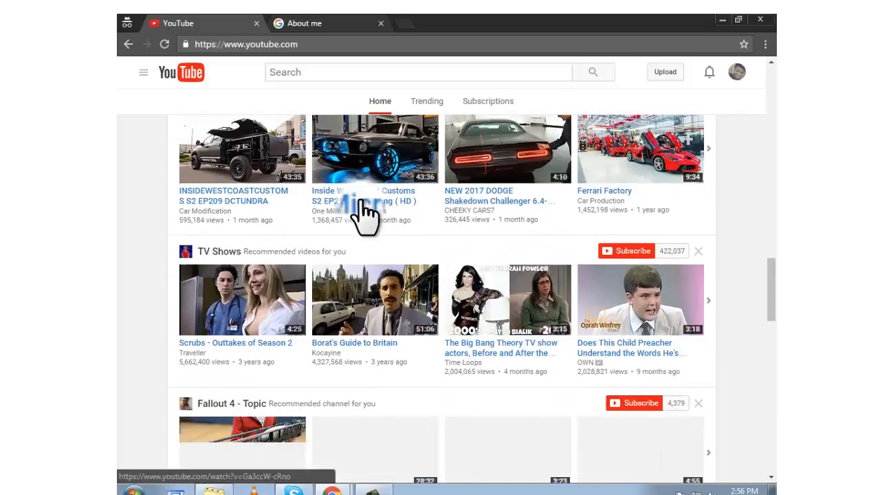
pyautogui.scroll(7, 360, 201)
pyautogui.scroll(-3, 359, 199)
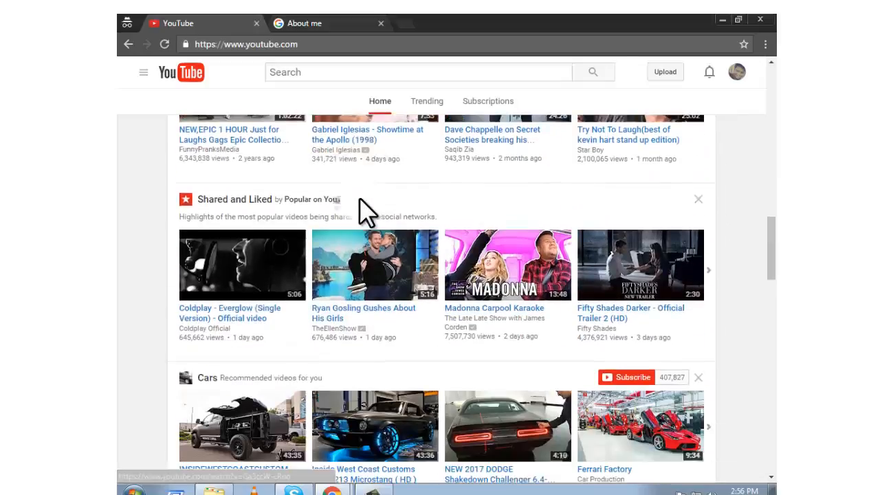
pyautogui.scroll(10, 365, 206)
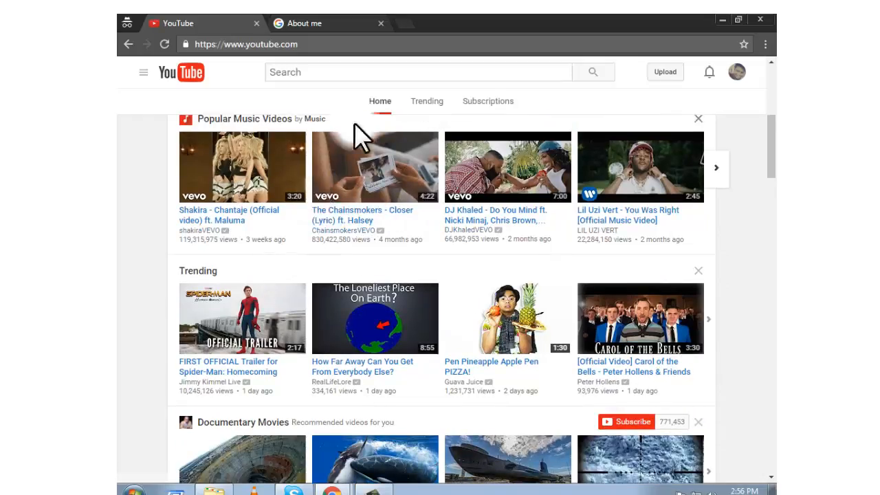
# Show the Trending feed and look through its list of popular videos.
pyautogui.click(414, 102)
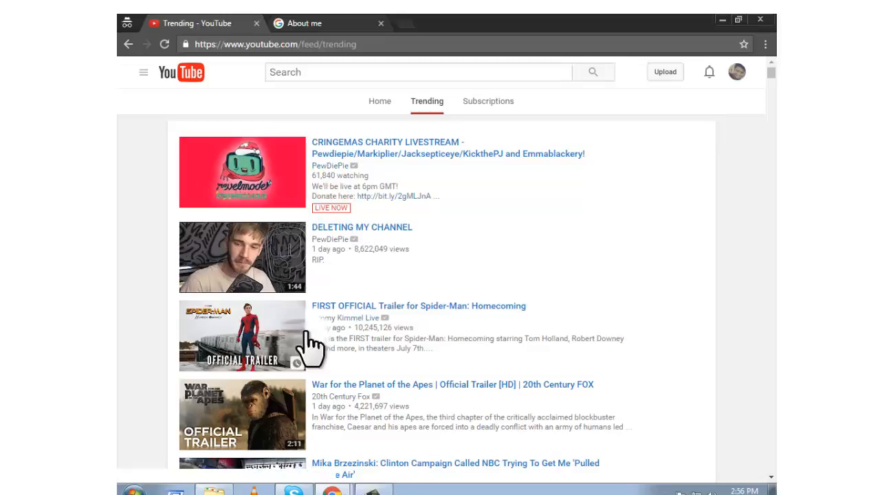
pyautogui.click(331, 237)
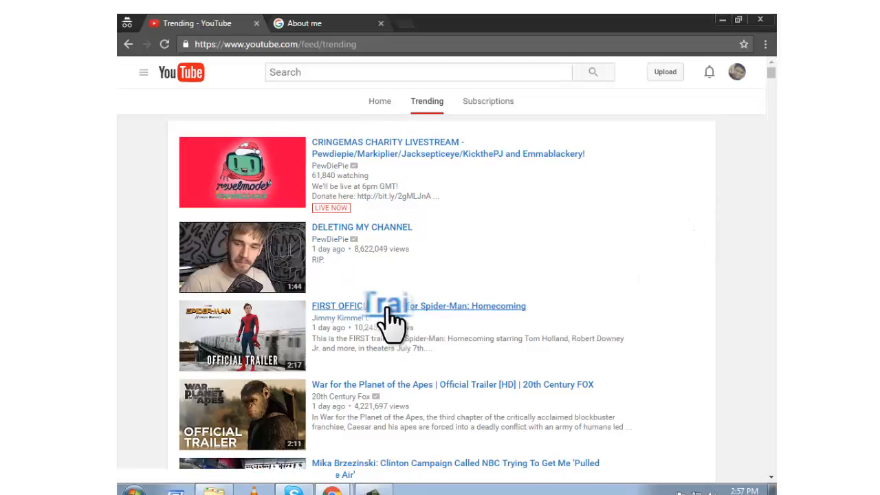
pyautogui.scroll(-9, 392, 320)
pyautogui.scroll(-7, 392, 319)
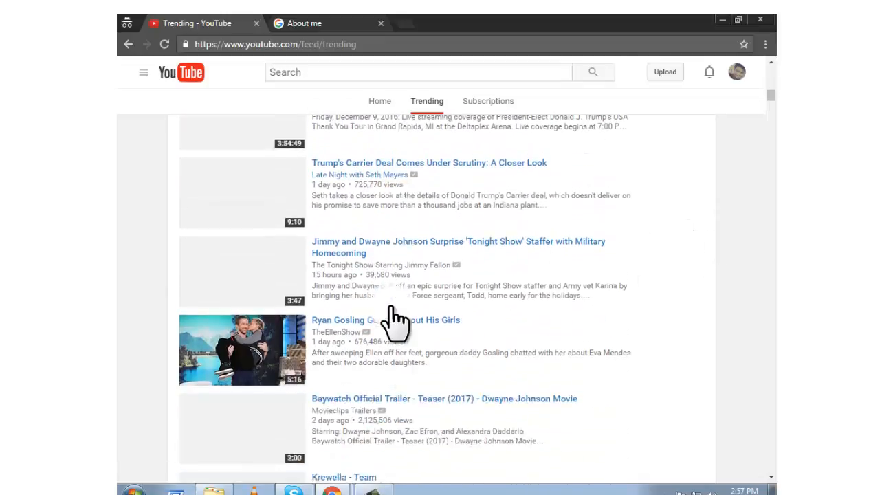
pyautogui.scroll(6, 394, 318)
pyautogui.scroll(3, 395, 317)
# Show the Subscriptions feed and look through the suggested channels in each category.
pyautogui.click(488, 101)
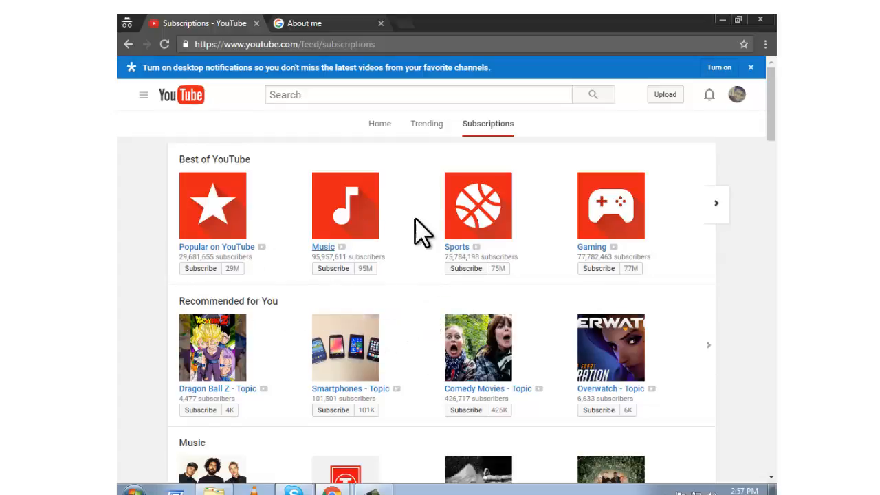
pyautogui.click(354, 203)
pyautogui.scroll(-15, 371, 258)
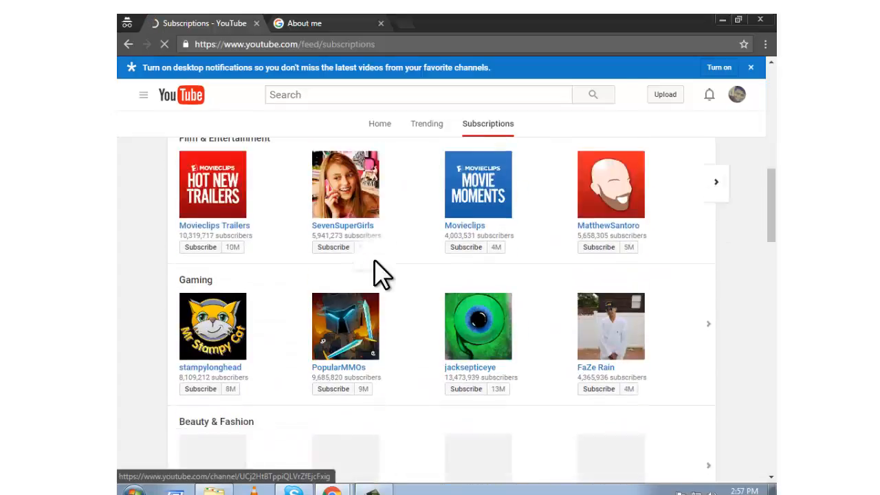
pyautogui.scroll(12, 372, 275)
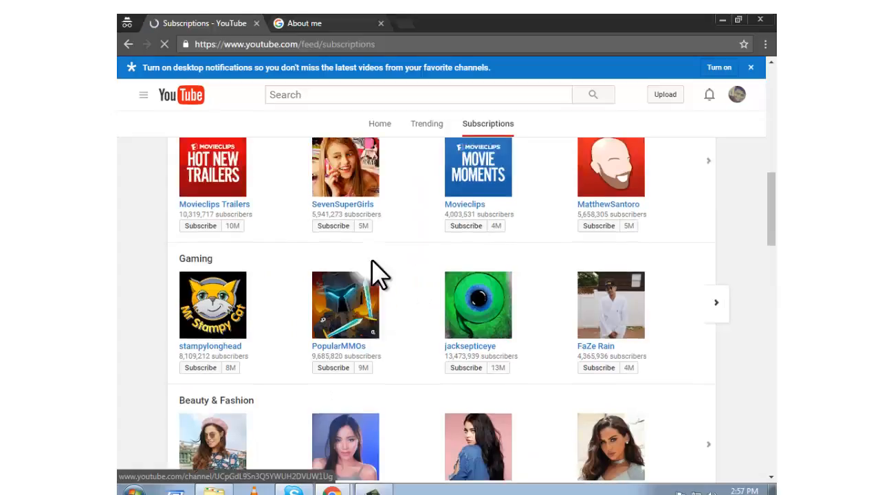
pyautogui.scroll(3, 452, 244)
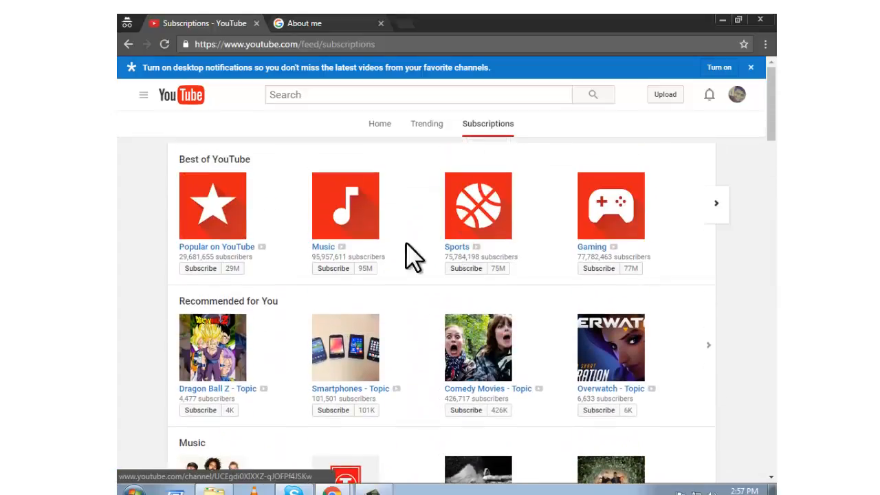
# Subscribe to the Popular on YouTube and Music channels, accepting that subscriptions are publicly shared on the channel.
pyautogui.click(200, 268)
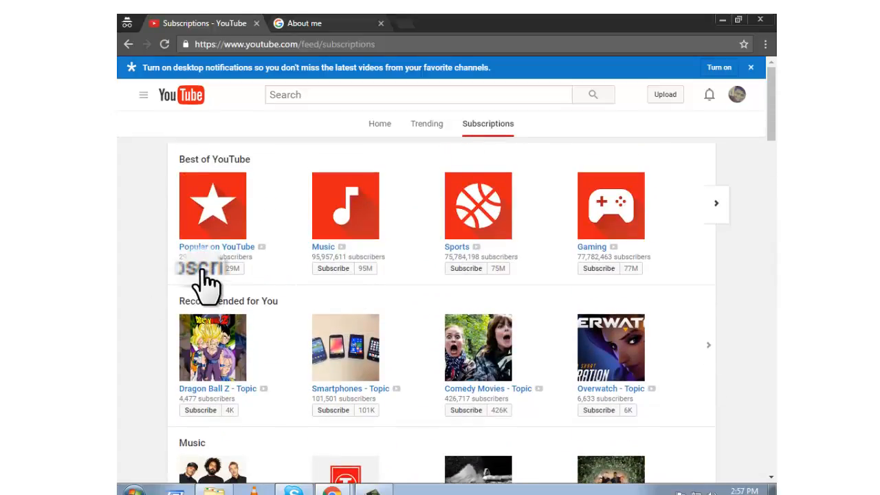
pyautogui.click(331, 270)
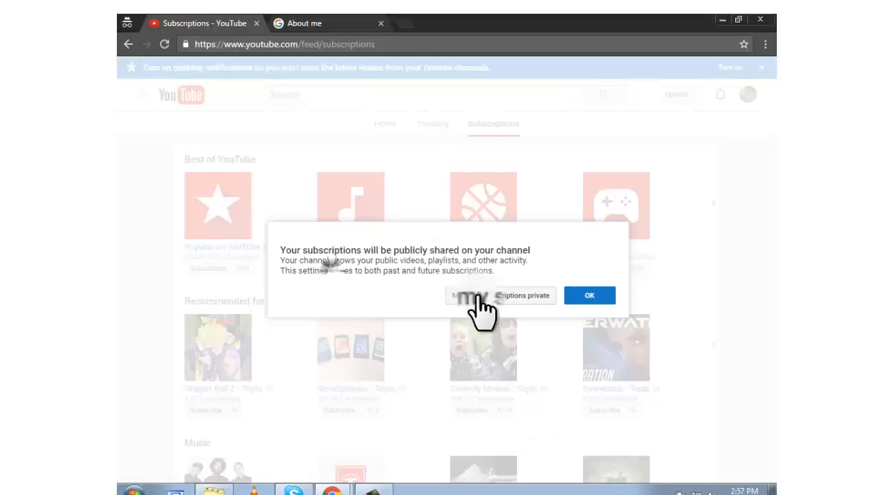
pyautogui.click(578, 295)
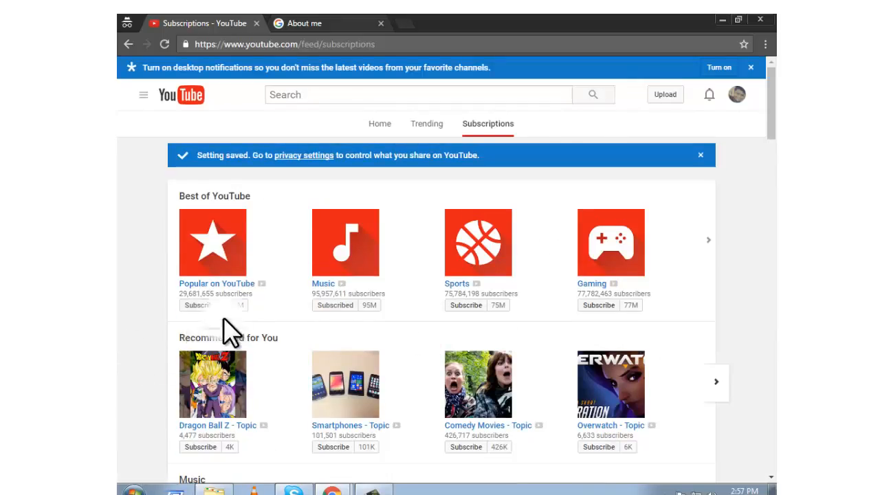
# Unsubscribe from the Music channel and subscribe to the Sports and Gaming channels.
pyautogui.click(328, 304)
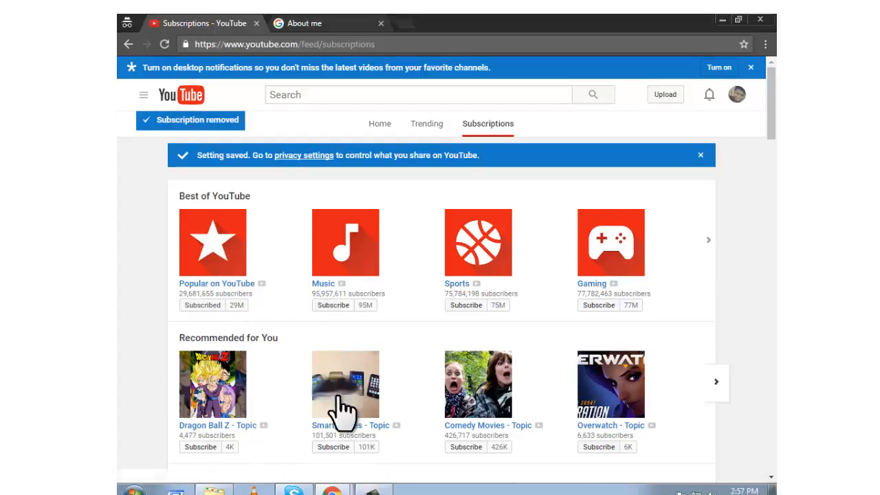
pyautogui.click(467, 305)
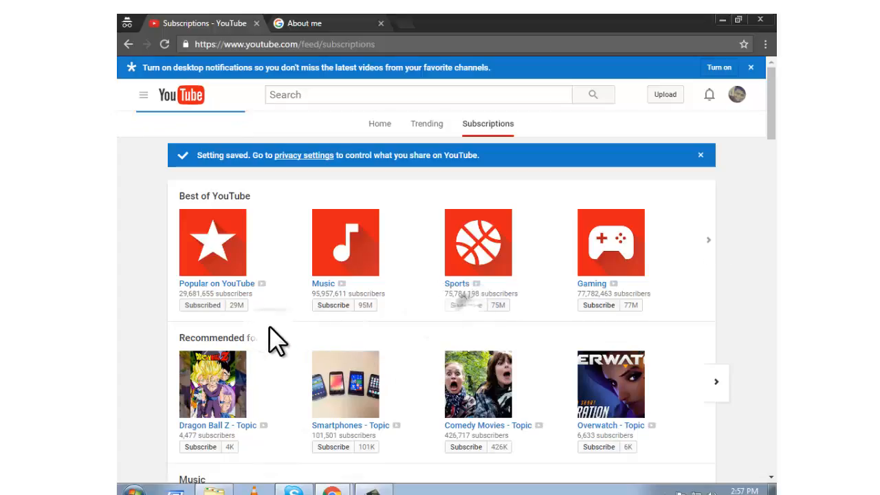
pyautogui.click(598, 305)
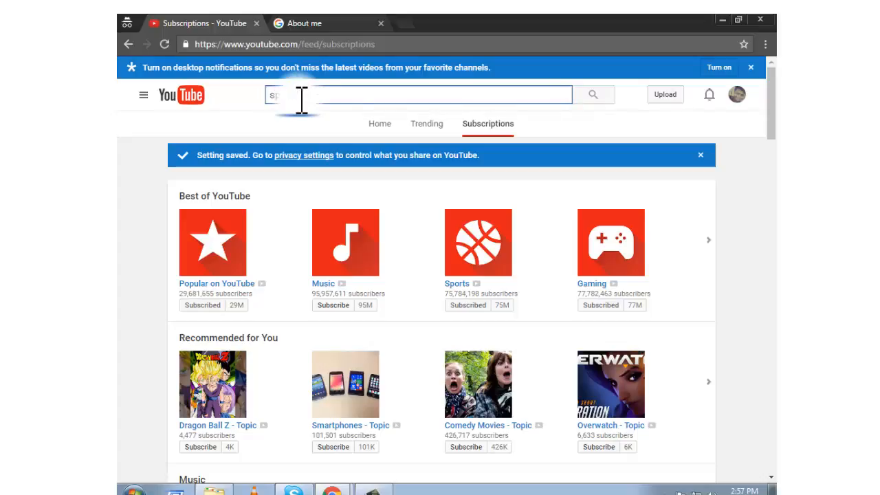
# Search YouTube for "sports".
pyautogui.write('ports')
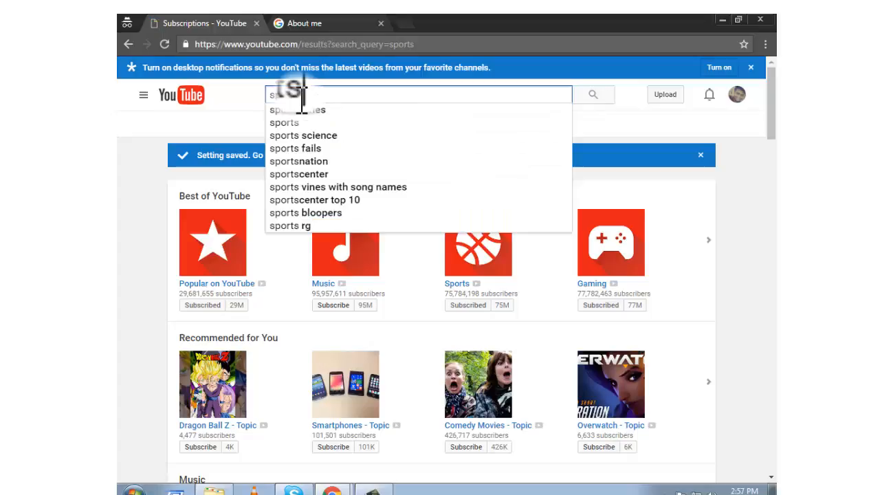
# Run the search for "sports" and look at the matching channels and videos.
pyautogui.press('Return')
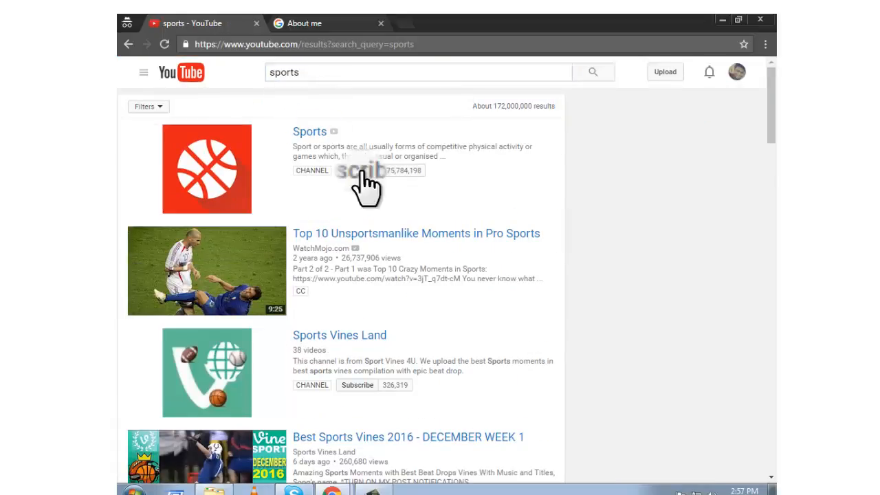
# Try to upload the PNG file how-to-create-a-successful-youtube-channel from the Desktop to the channel.
pyautogui.click(668, 77)
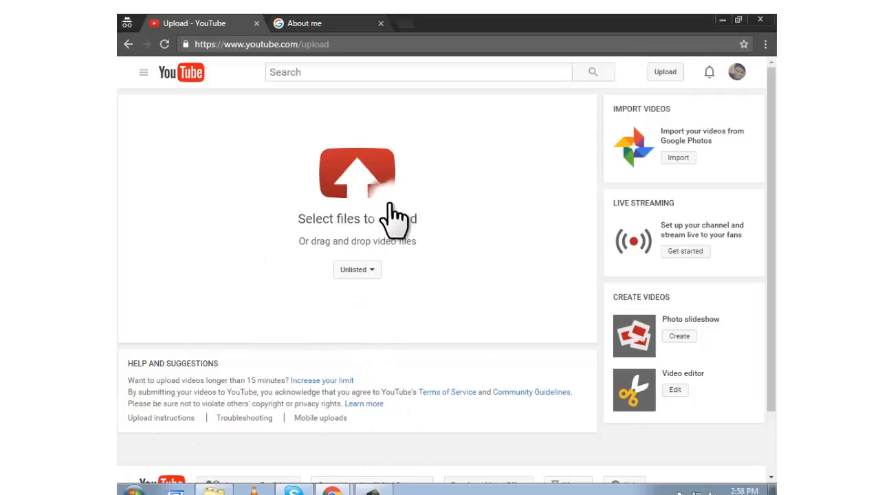
pyautogui.click(364, 189)
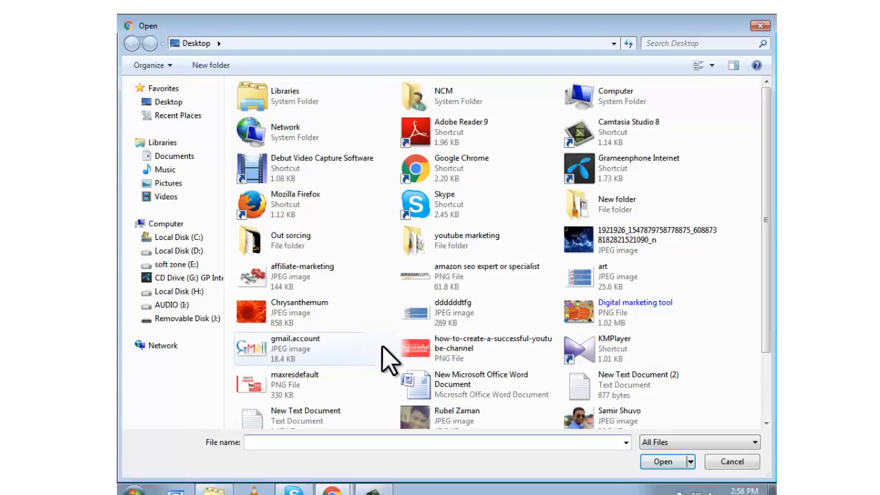
pyautogui.click(454, 348)
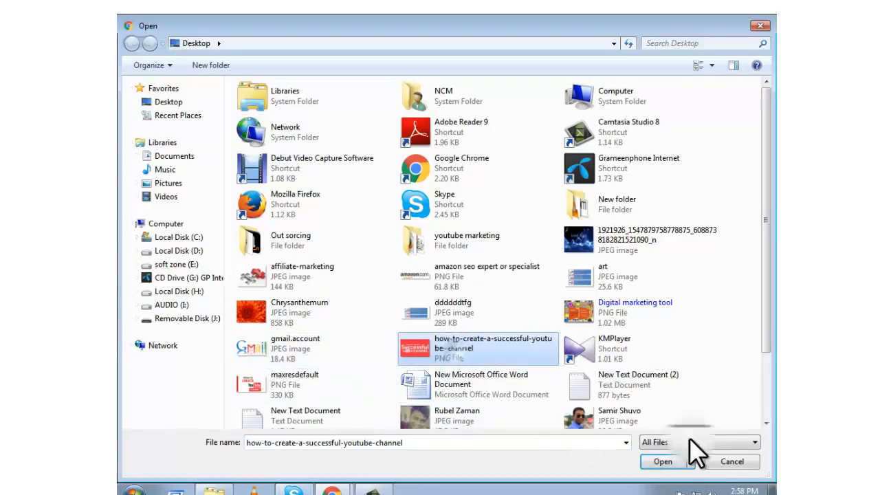
pyautogui.click(681, 461)
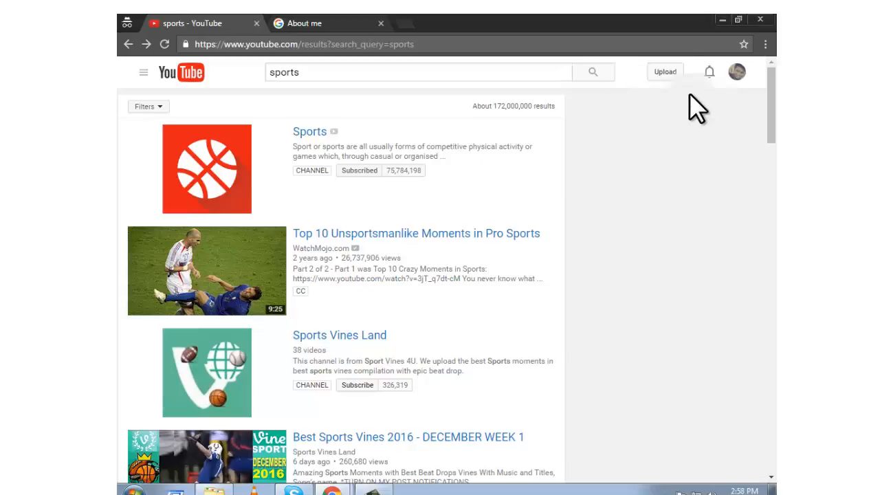
# Open the video editor from the Create Videos section of the upload page.
pyautogui.click(666, 71)
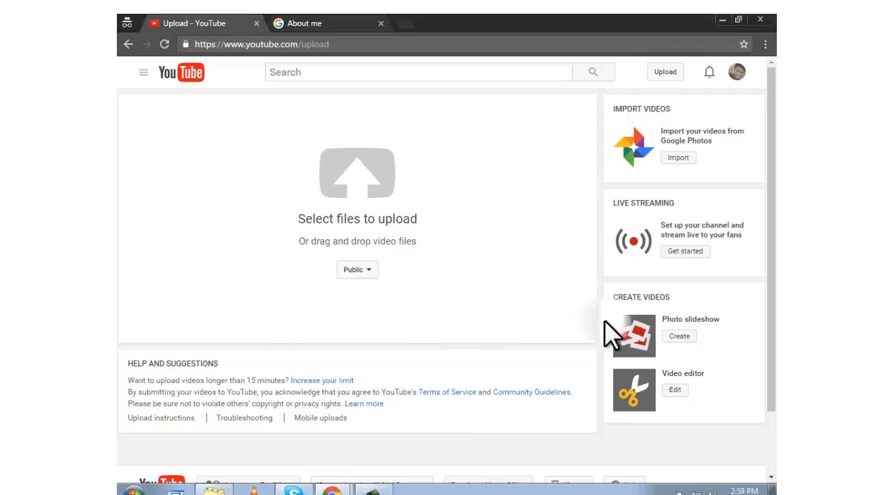
pyautogui.scroll(-2, 739, 323)
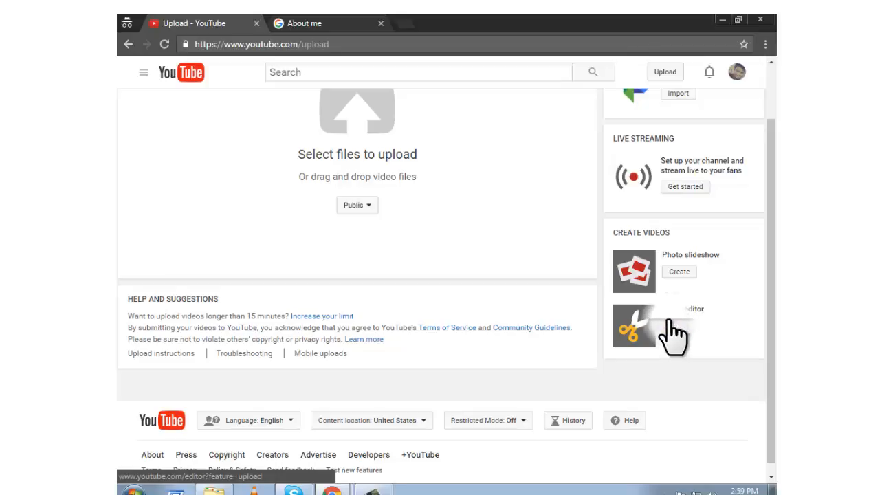
pyautogui.click(669, 322)
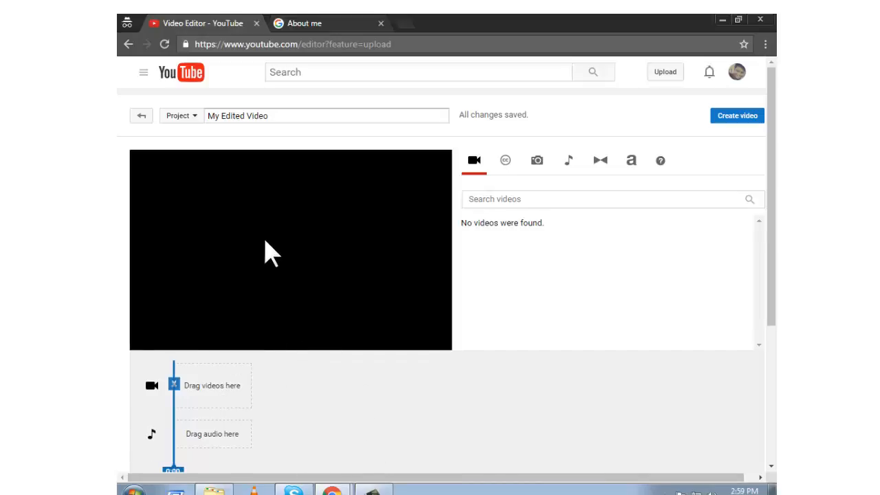
# Look at the editor's own-video library and its searchable Creative Commons videos.
pyautogui.click(505, 160)
pyautogui.click(475, 160)
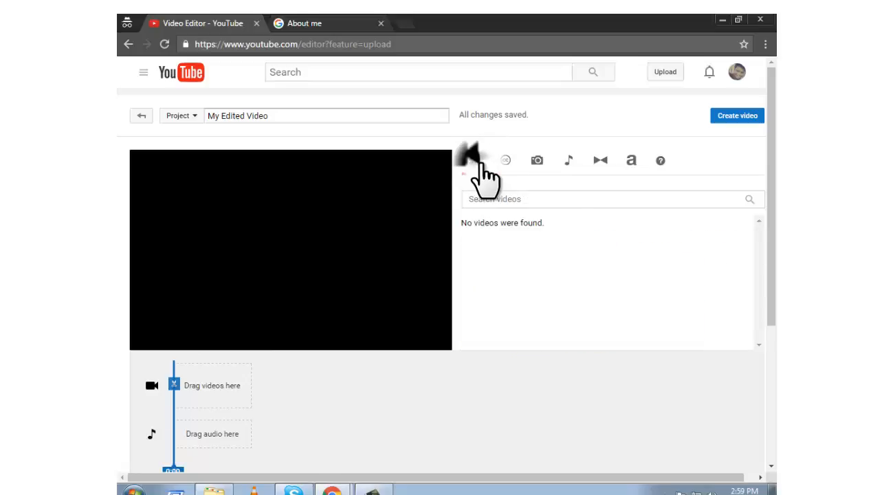
pyautogui.click(477, 198)
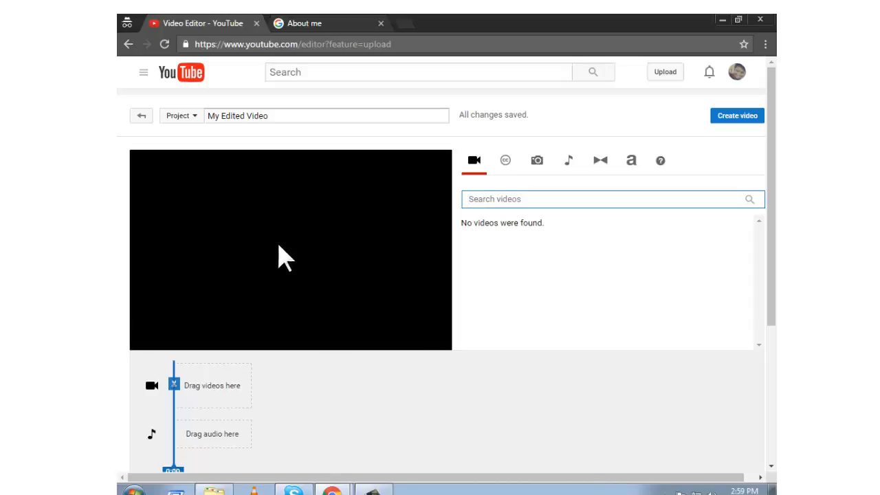
pyautogui.click(506, 167)
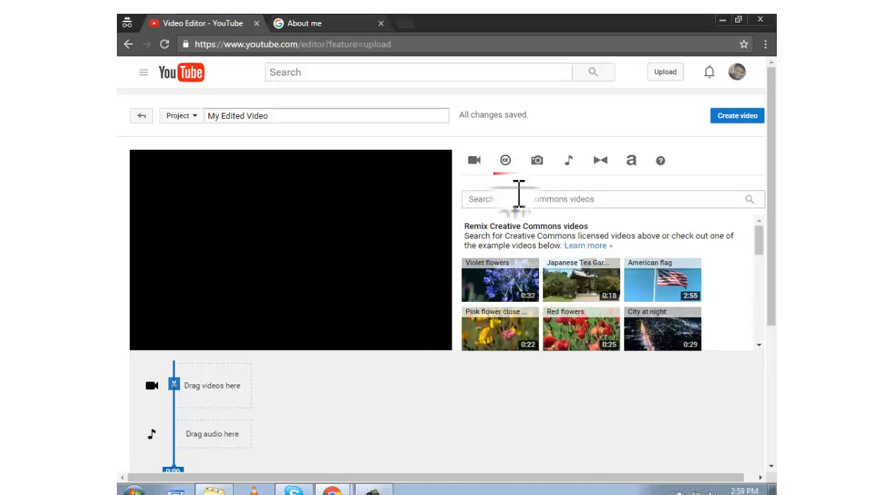
pyautogui.click(516, 199)
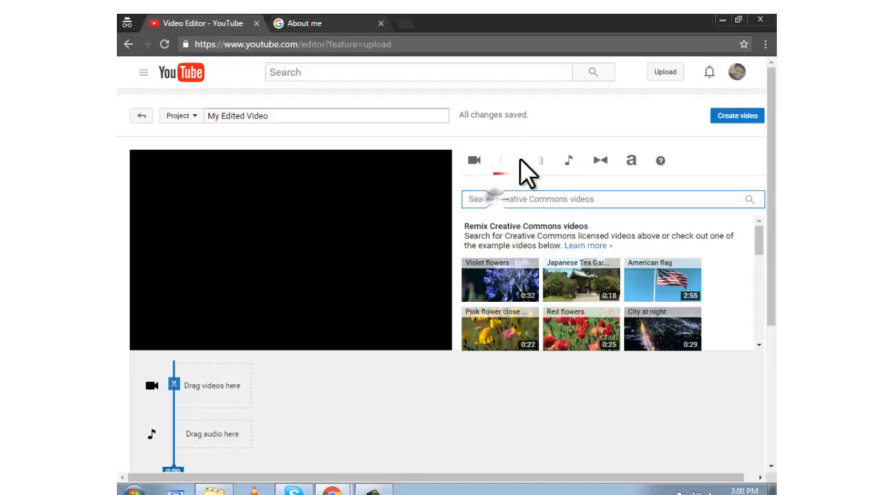
# Look at the option for adding photos and browse the audio tracks and their genre filter in the video editor.
pyautogui.click(537, 160)
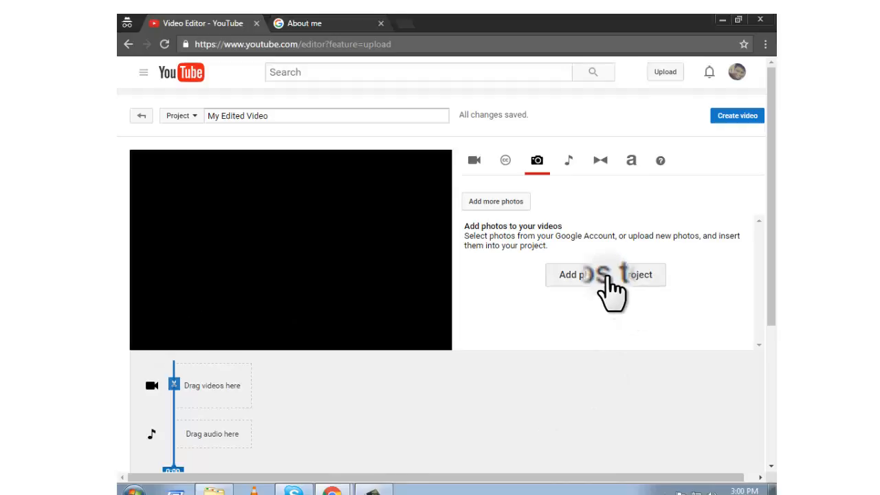
pyautogui.click(569, 161)
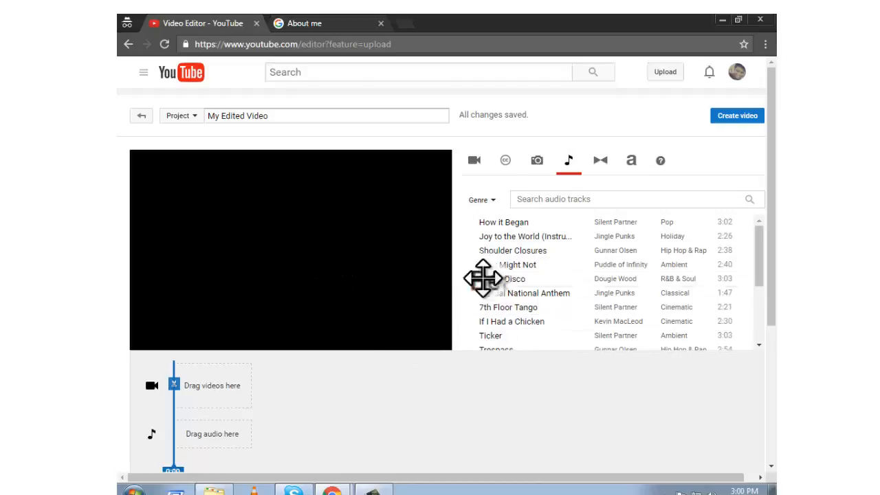
pyautogui.click(492, 201)
pyautogui.click(492, 201)
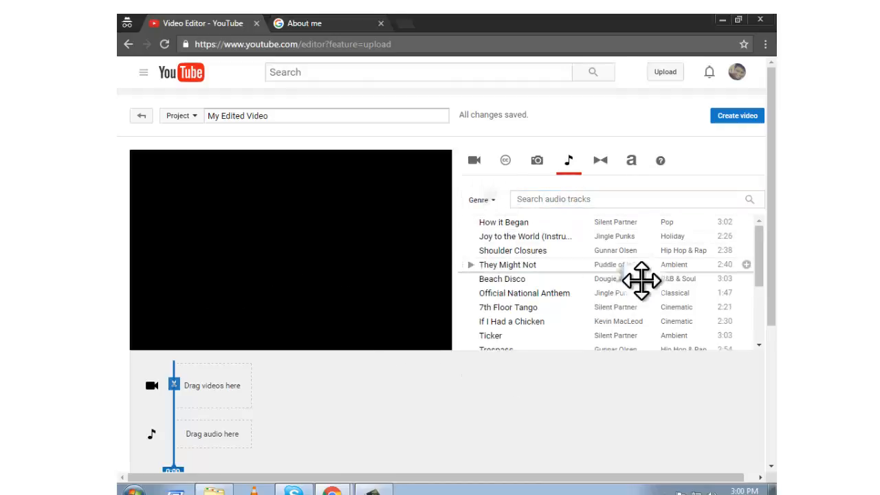
pyautogui.scroll(-5, 625, 283)
pyautogui.scroll(-3, 619, 285)
pyautogui.scroll(5, 611, 301)
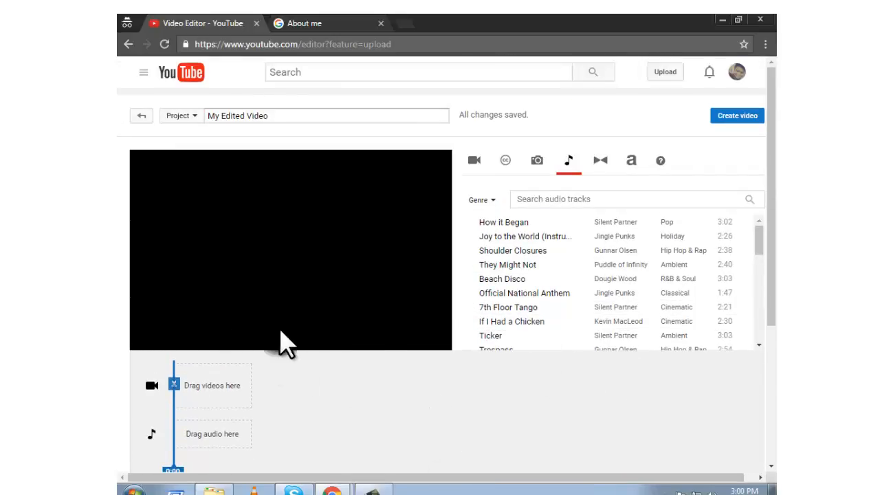
# Try to add the Crossblur and Barn Door transitions to the project.
pyautogui.click(600, 160)
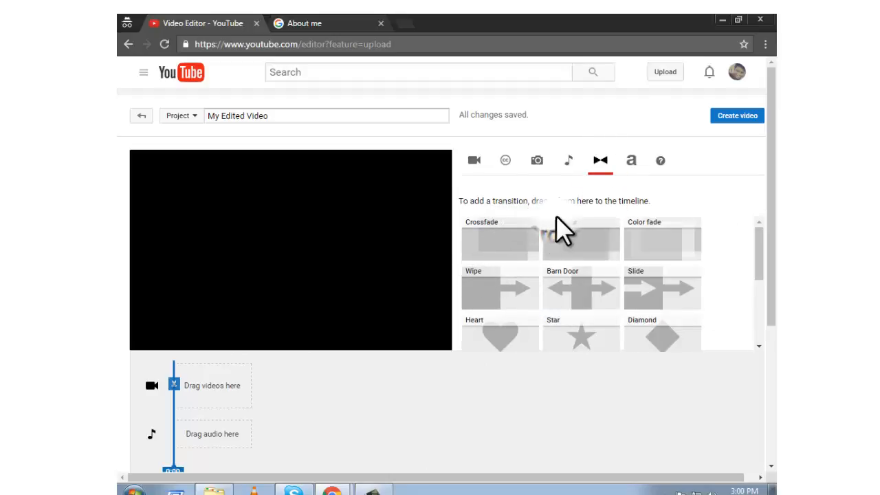
pyautogui.moveTo(590, 236); pyautogui.dragTo(255, 270)
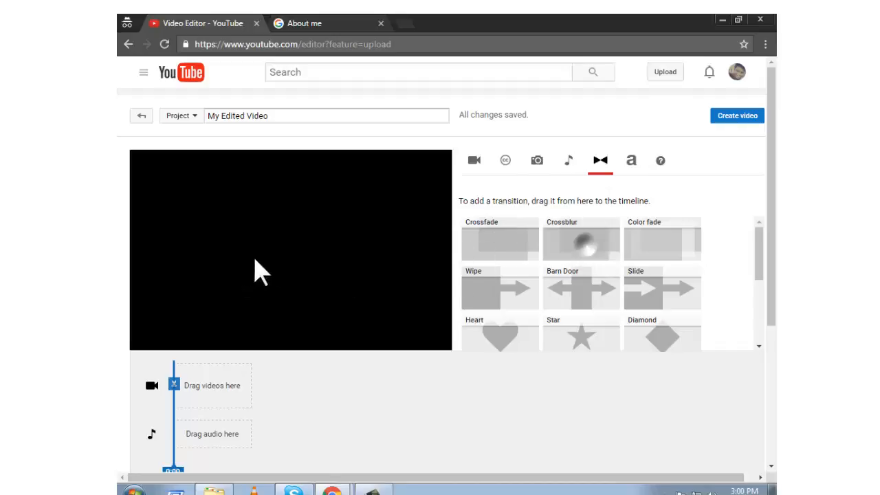
pyautogui.moveTo(580, 286); pyautogui.dragTo(296, 244)
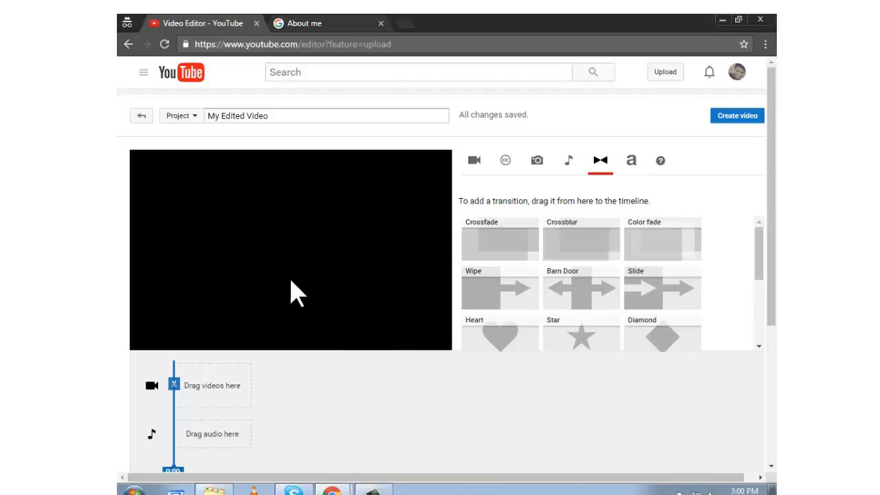
# Add a Centered title clip to the project's video timeline.
pyautogui.click(631, 160)
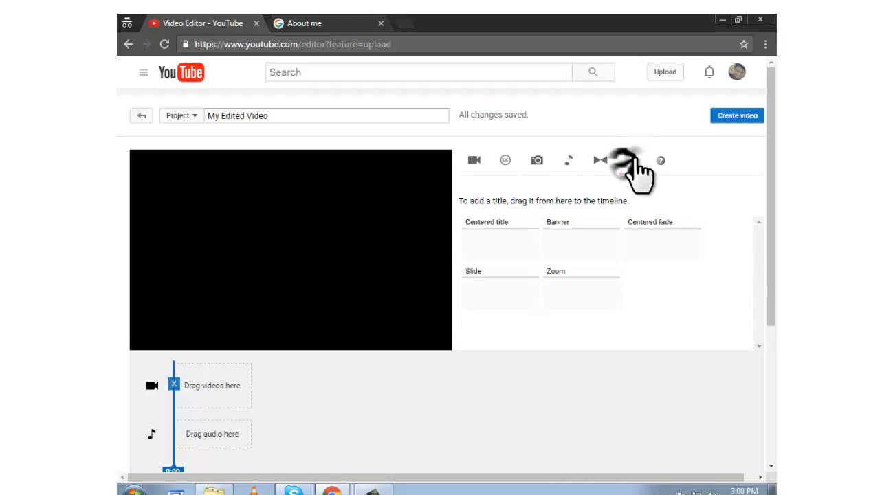
pyautogui.moveTo(498, 224); pyautogui.dragTo(454, 272)
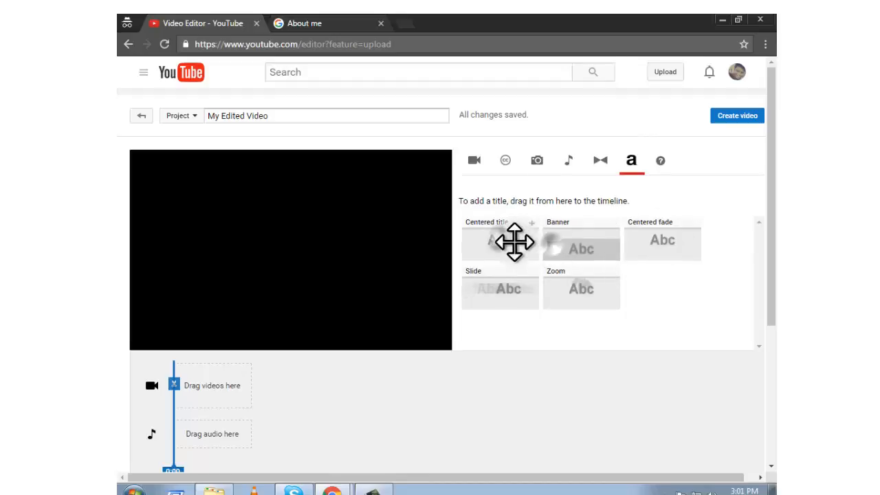
pyautogui.click(529, 222)
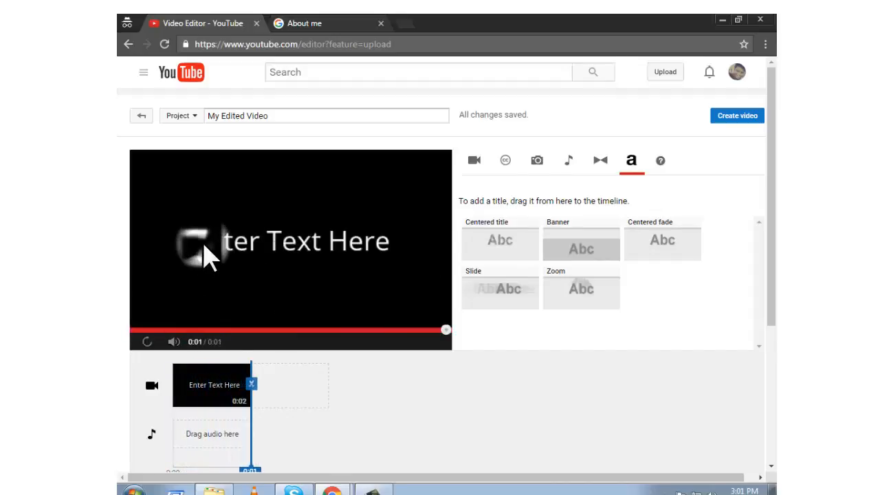
# Look at the title clip's font, text and background color settings, and open the editor's help.
pyautogui.click(195, 386)
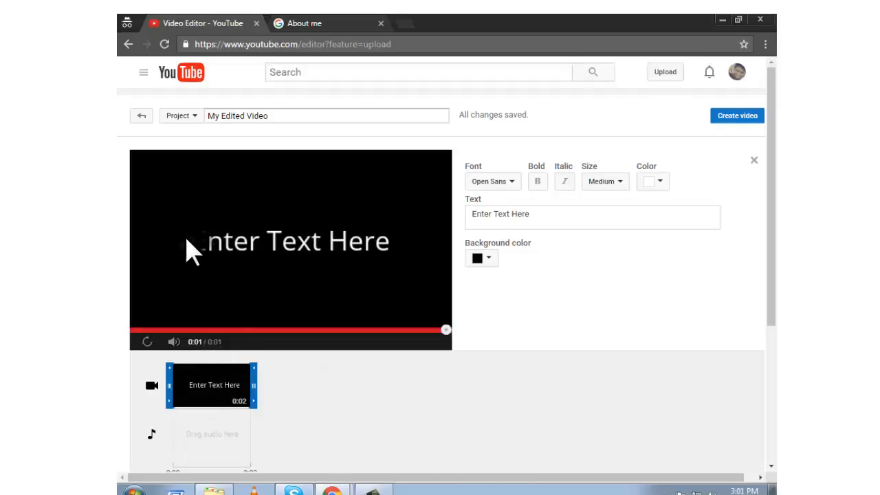
pyautogui.click(236, 441)
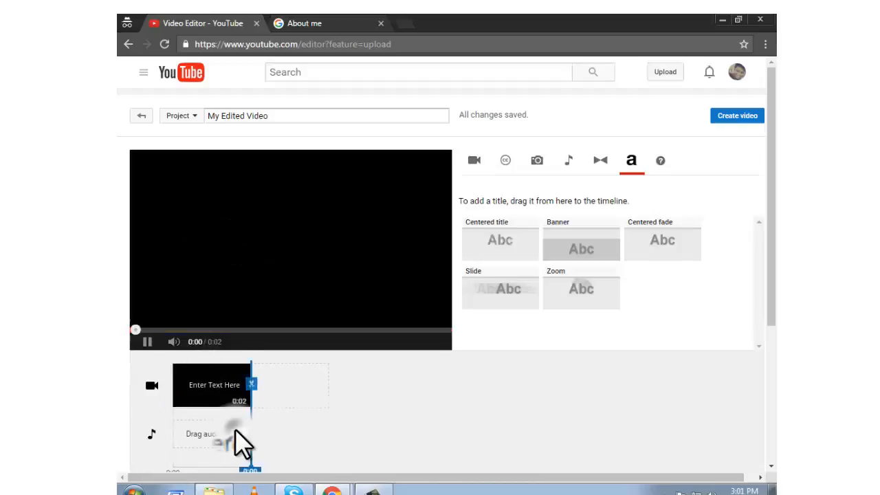
pyautogui.click(196, 390)
pyautogui.scroll(-1, 206, 447)
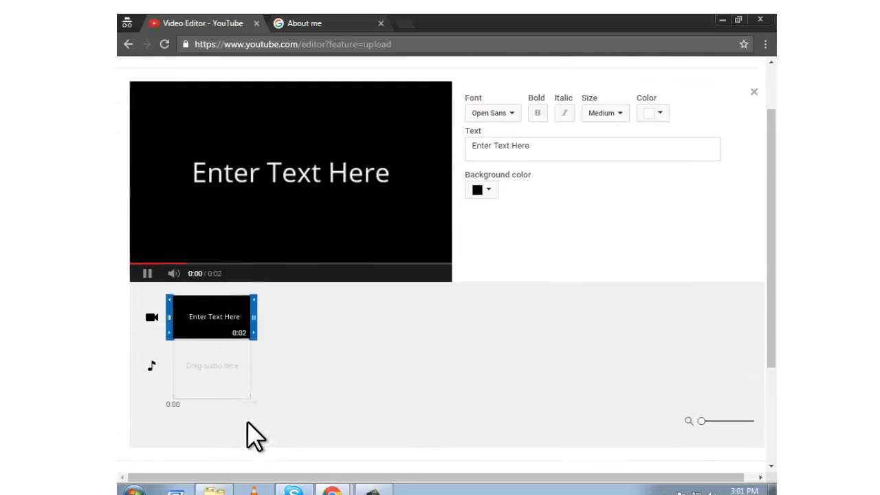
pyautogui.click(222, 379)
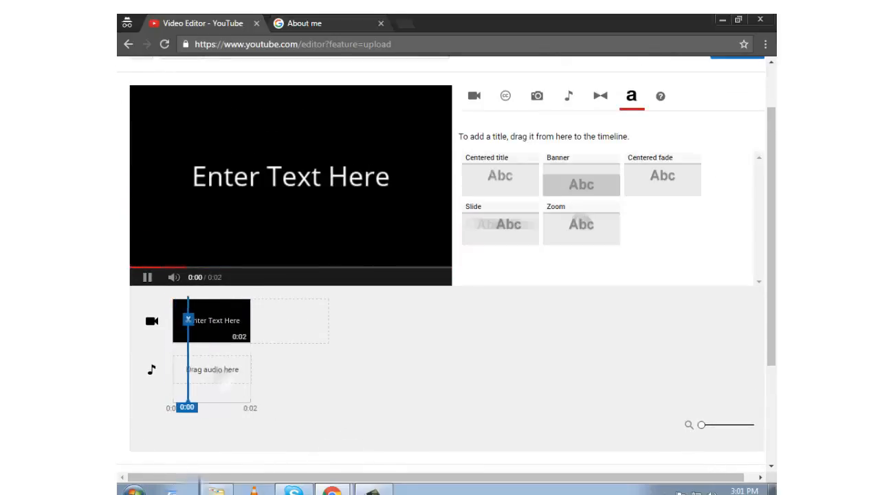
pyautogui.scroll(1, 142, 363)
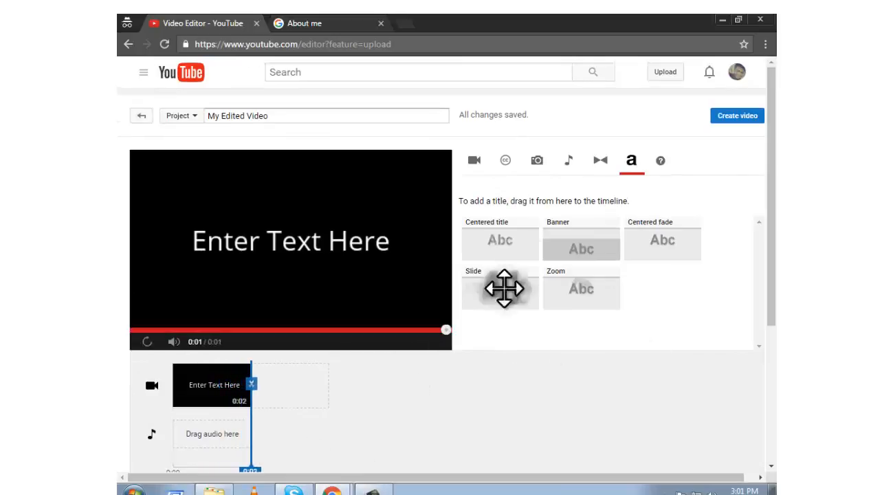
pyautogui.click(661, 161)
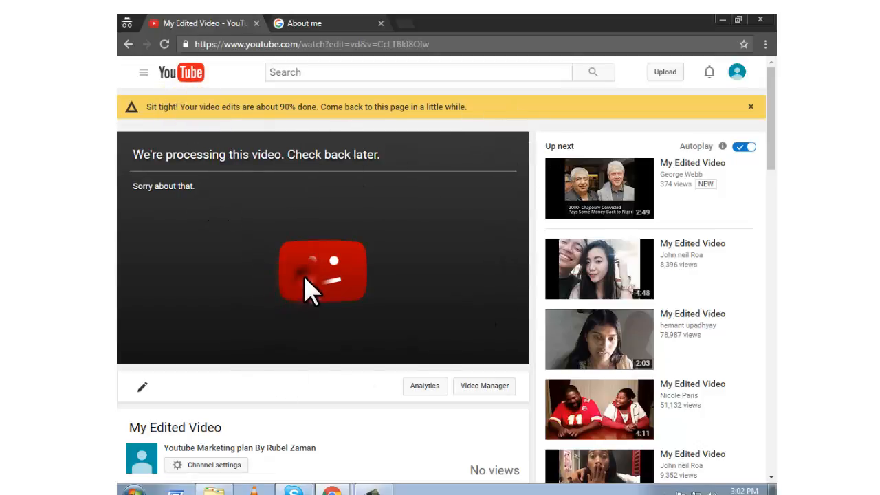
# Dismiss the video processing notice on the My Edited Video page and turn off Autoplay.
pyautogui.click(143, 385)
pyautogui.click(747, 107)
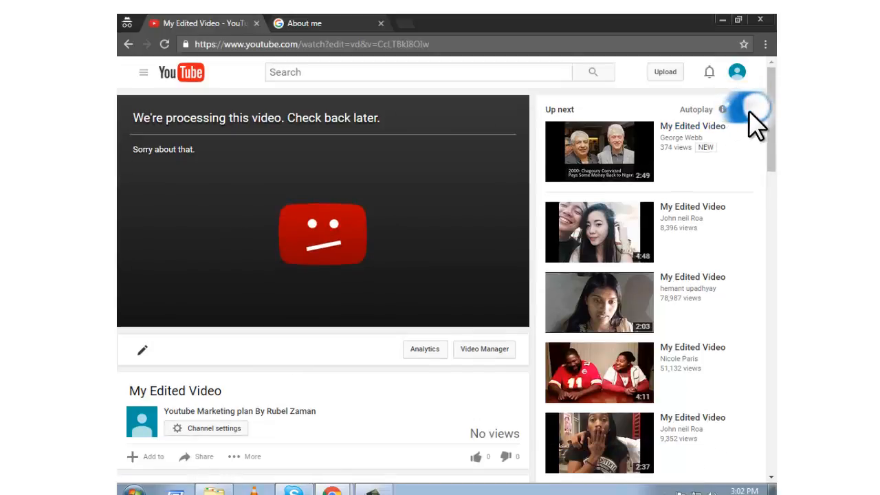
pyautogui.click(748, 112)
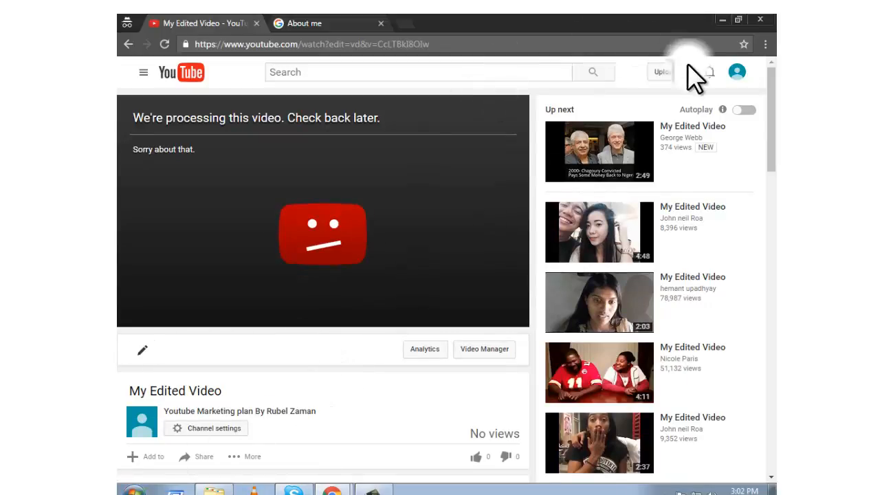
# Open the account's notification settings and look through the email, desktop and channel subscription options.
pyautogui.click(712, 72)
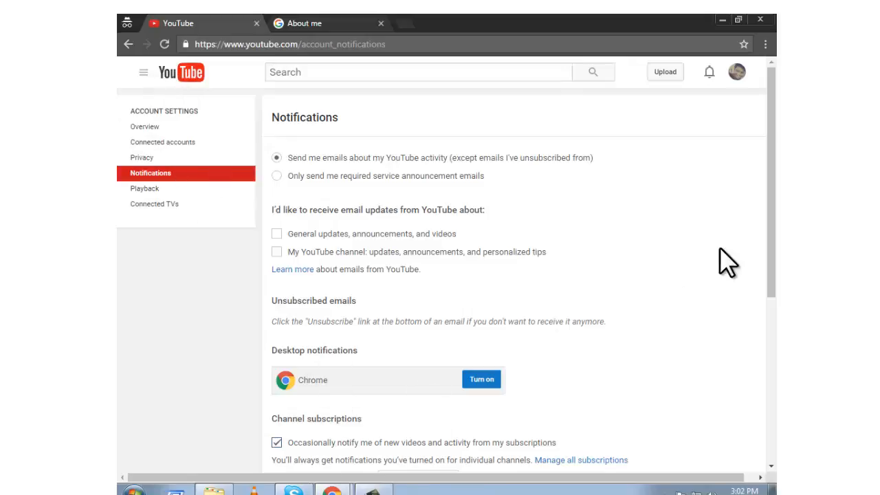
pyautogui.scroll(-5, 647, 275)
pyautogui.scroll(5, 472, 364)
# Open the Google account settings from the YouTube account overview and look through the My Account sections.
pyautogui.click(734, 76)
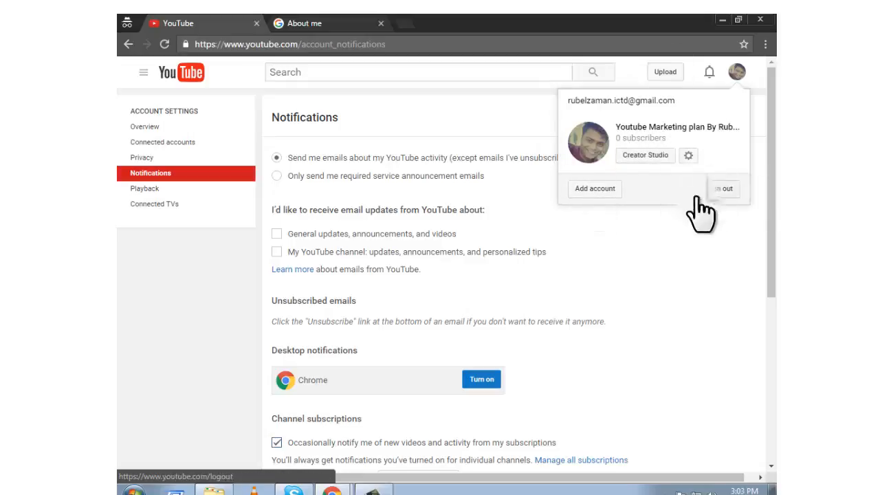
pyautogui.click(684, 155)
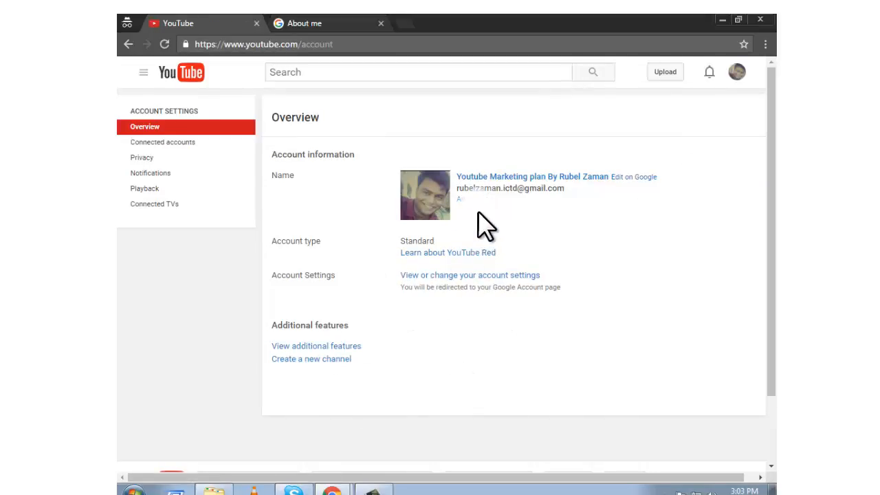
pyautogui.click(430, 277)
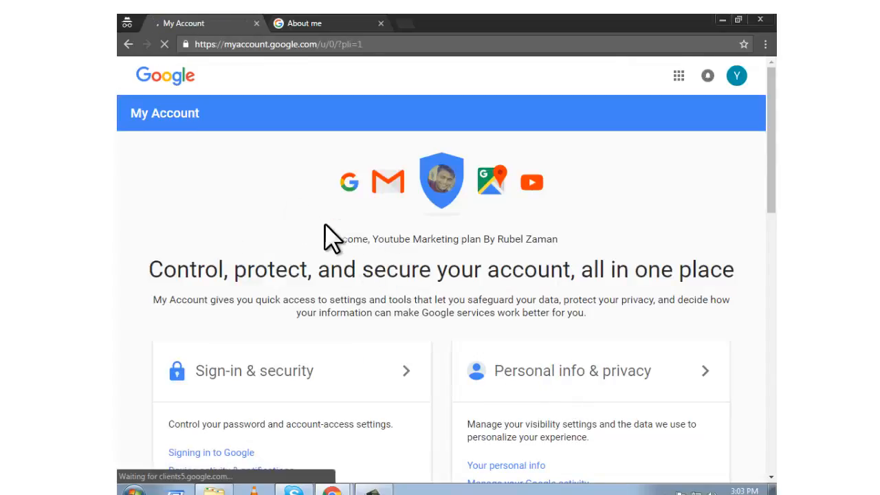
pyautogui.scroll(-7, 327, 237)
pyautogui.scroll(-1, 403, 310)
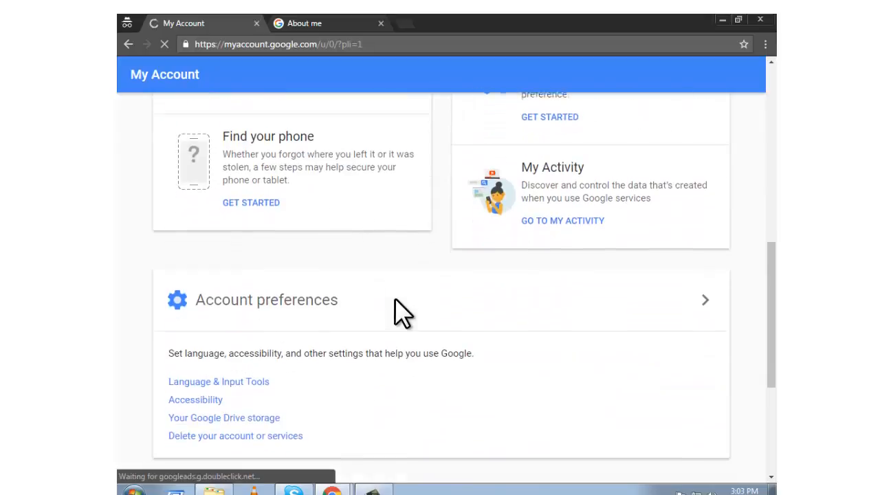
# Review the security, privacy and activity sections of My Account, and look through the entries under Your personal info.
pyautogui.scroll(4, 399, 314)
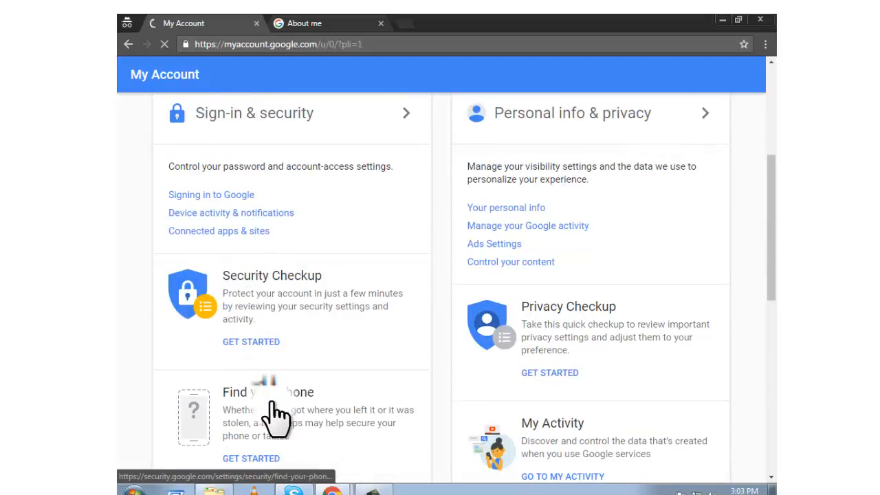
pyautogui.scroll(-2, 265, 440)
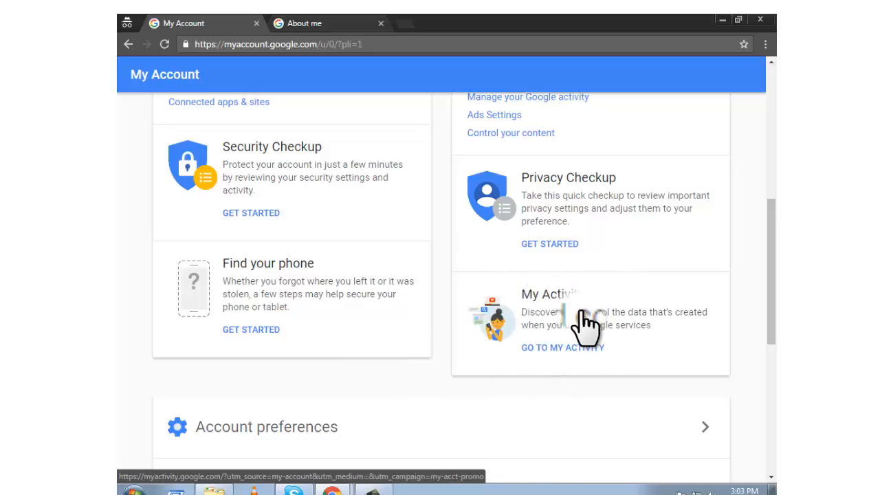
pyautogui.scroll(1, 584, 324)
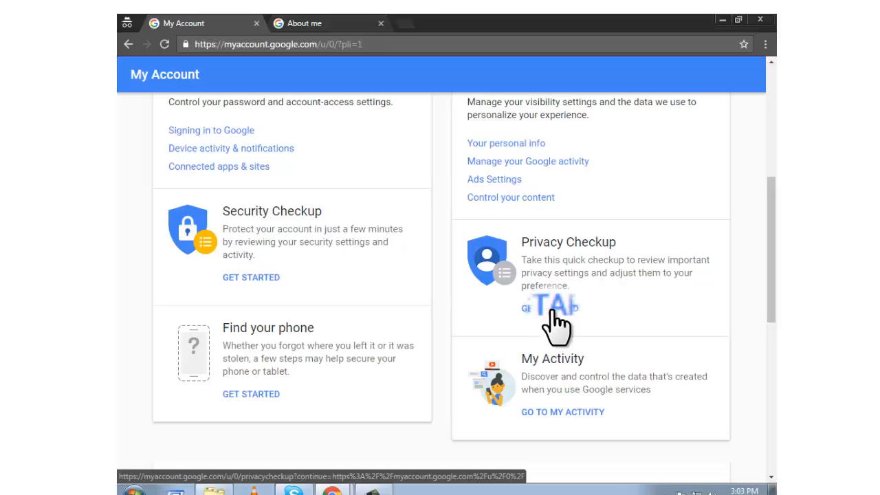
pyautogui.scroll(3, 556, 323)
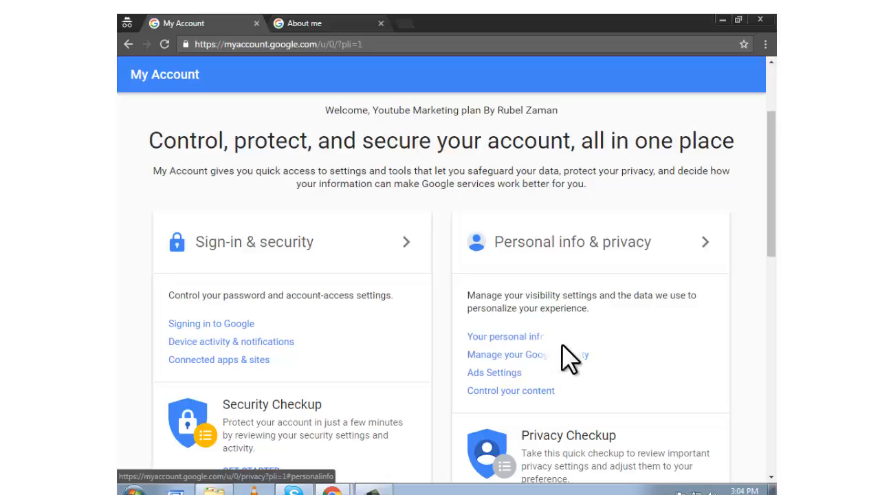
pyautogui.click(512, 337)
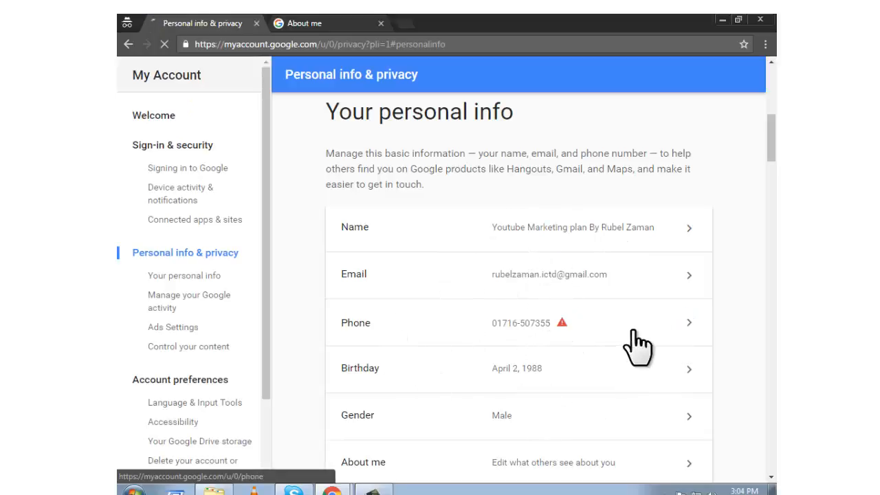
pyautogui.click(559, 326)
pyautogui.scroll(-3, 515, 278)
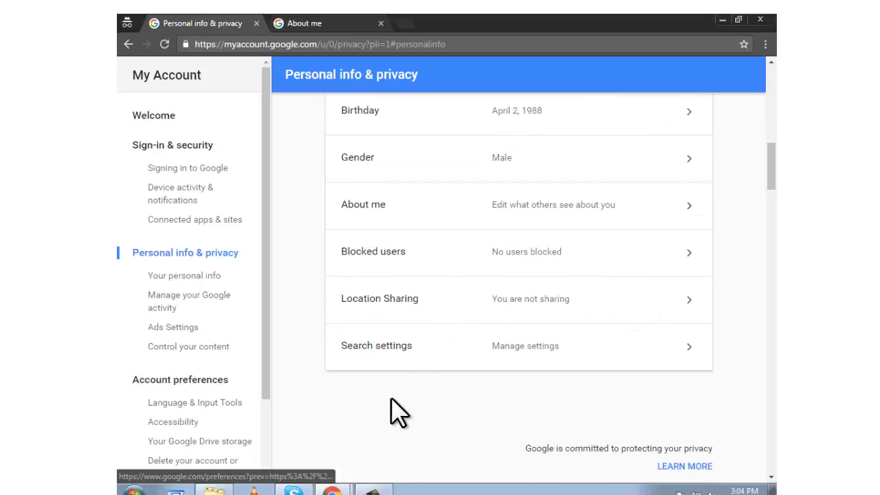
pyautogui.scroll(7, 446, 372)
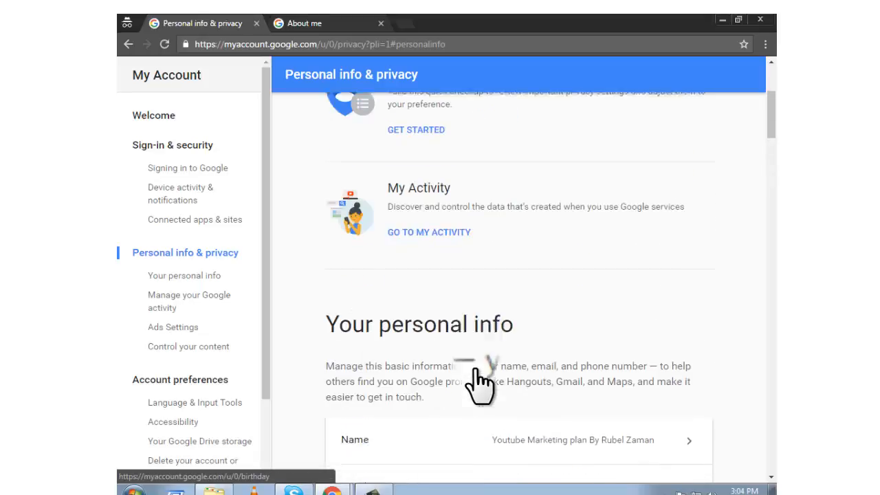
pyautogui.scroll(3, 485, 372)
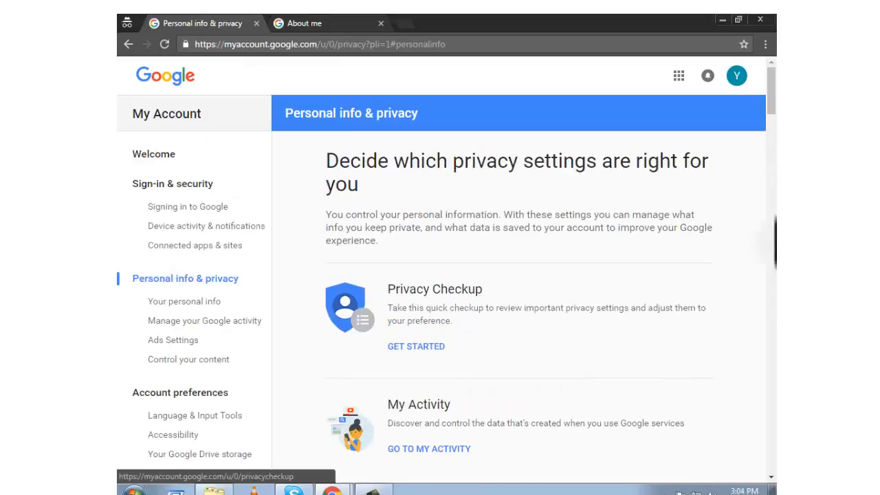
# Go to youtube.com and open the account's own channel page.
pyautogui.click(348, 45)
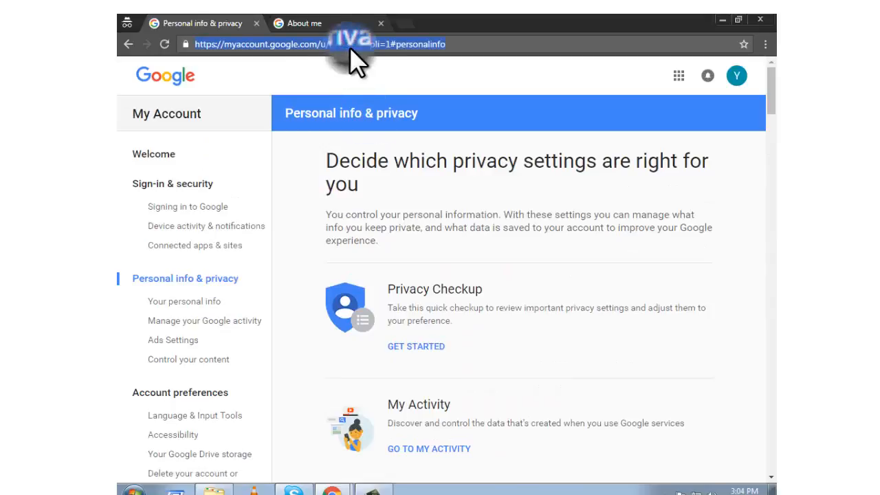
pyautogui.write('you')
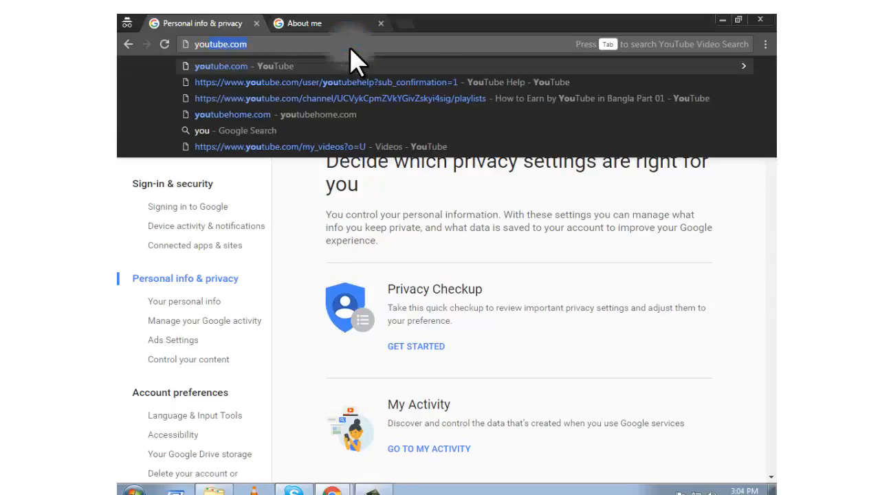
pyautogui.write('tube')
pyautogui.press('Return')
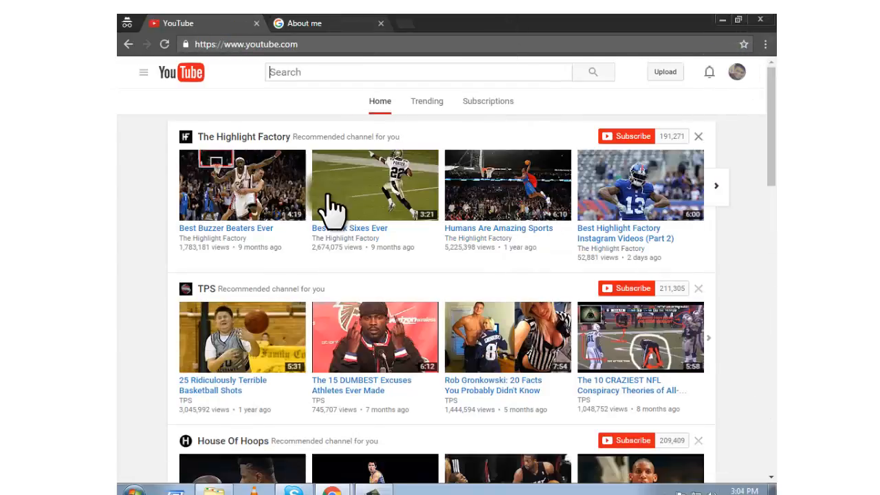
pyautogui.click(142, 73)
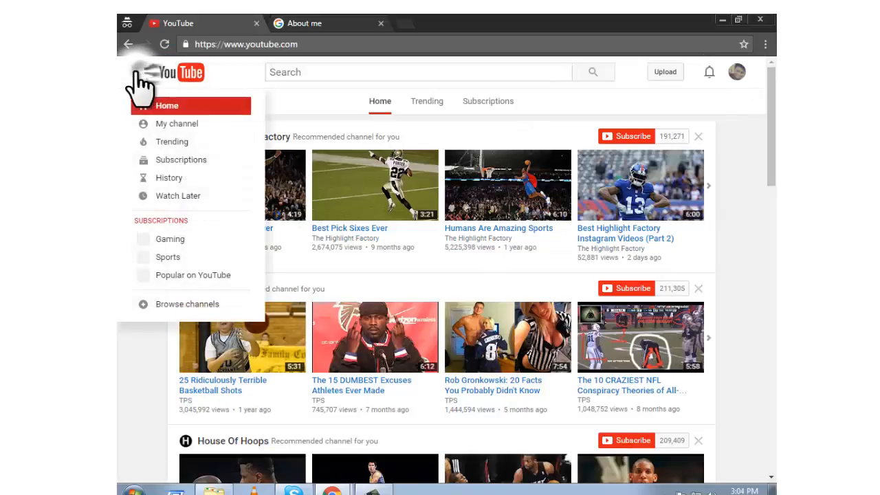
pyautogui.click(173, 122)
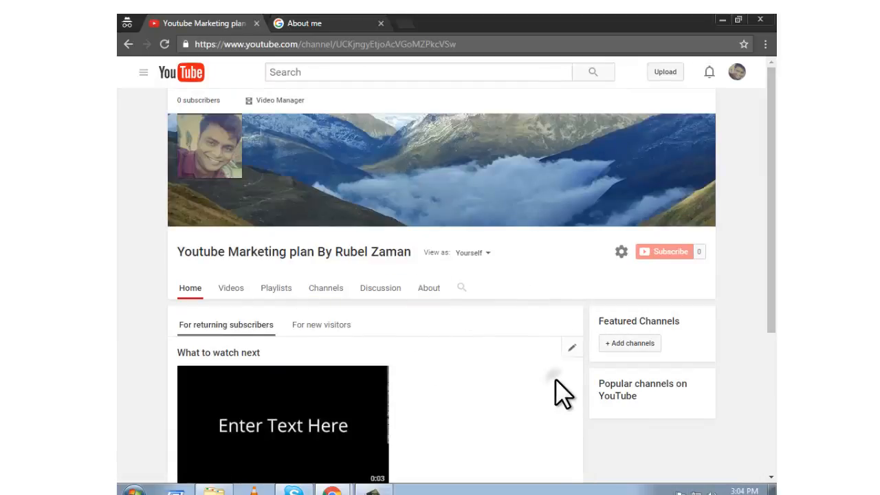
# Add a Popular uploads section to the channel's home page below the What to watch next area.
pyautogui.scroll(-2, 550, 385)
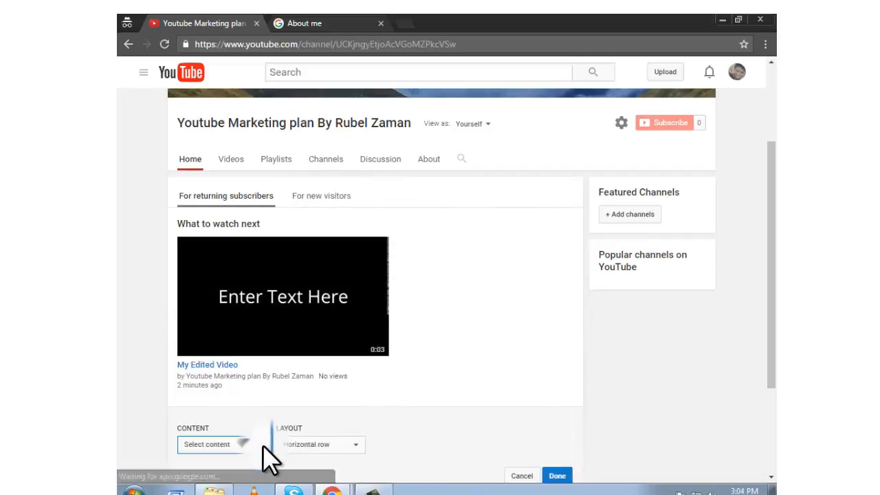
pyautogui.click(252, 444)
pyautogui.click(240, 249)
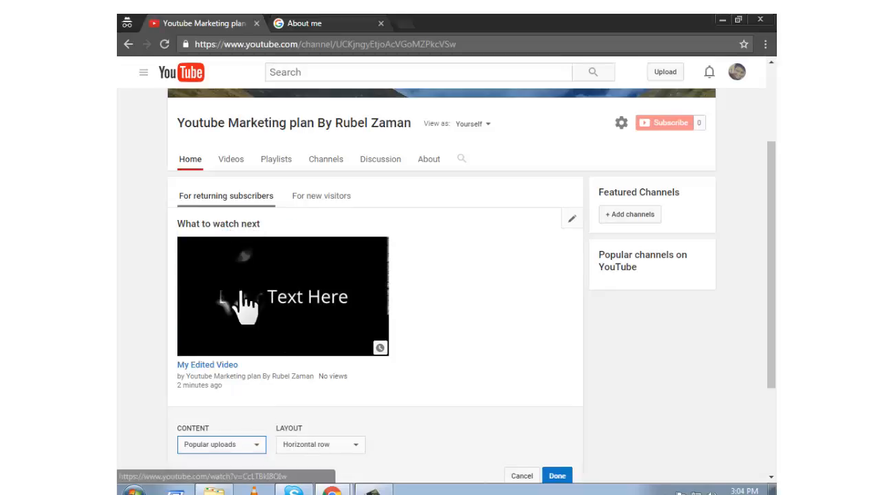
pyautogui.click(557, 475)
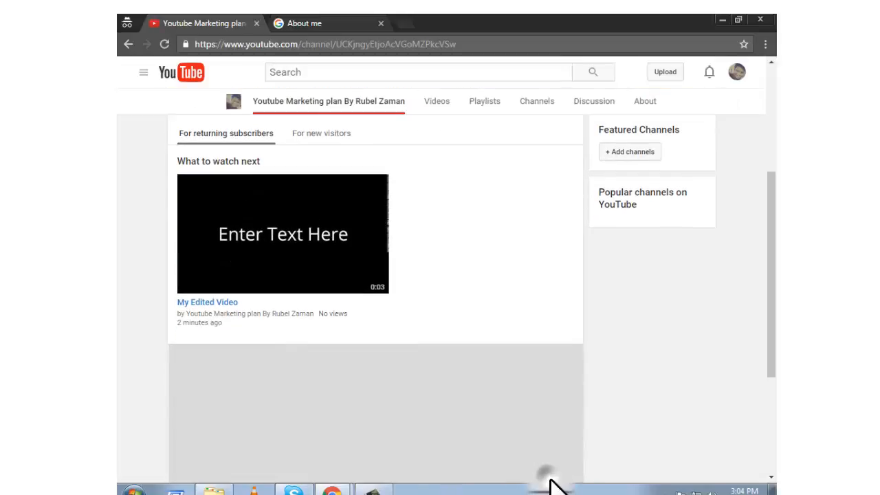
# Add a Liked videos section to the channel's home page, below Popular uploads.
pyautogui.scroll(-2, 360, 450)
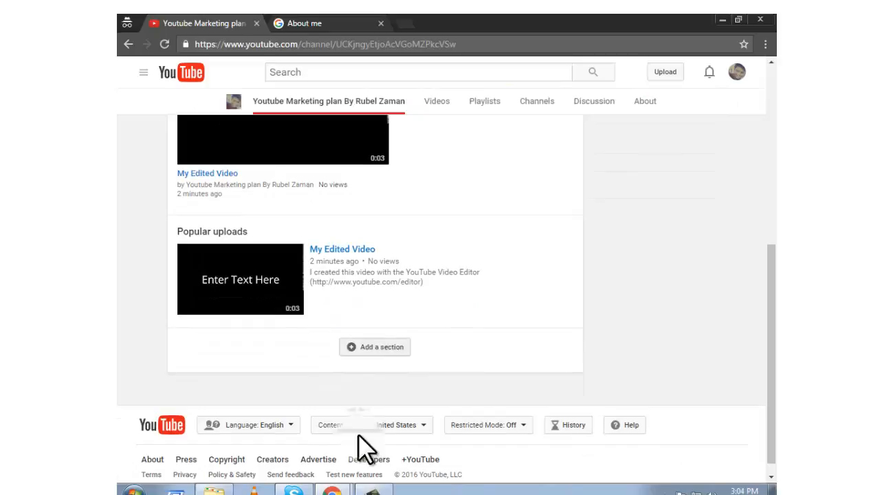
pyautogui.click(362, 348)
pyautogui.click(236, 372)
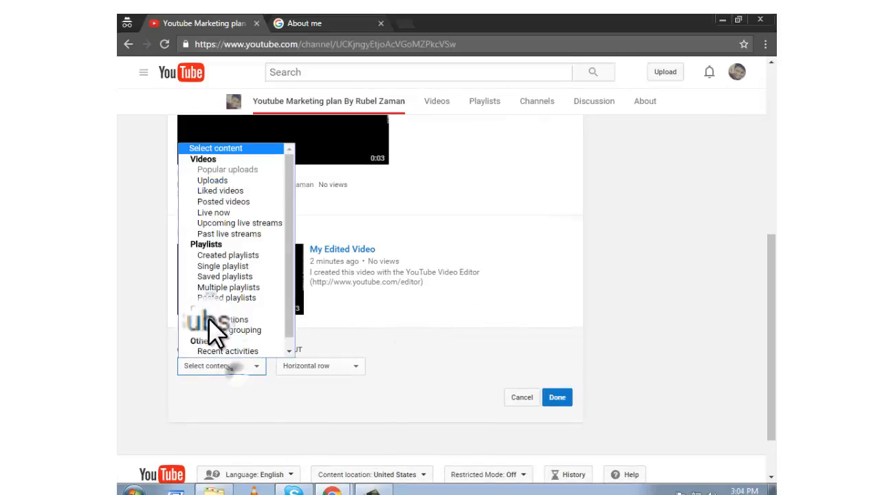
pyautogui.click(228, 192)
pyautogui.click(557, 399)
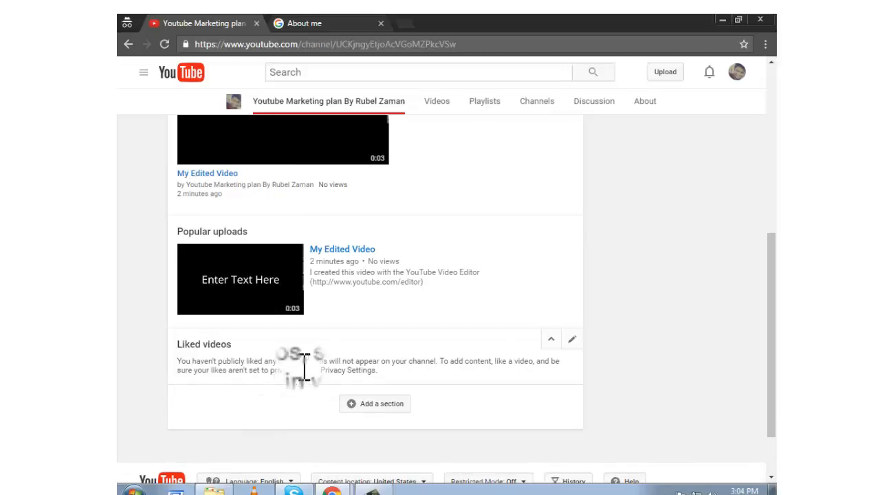
# Add a Posted videos section to the channel's home page, below Liked videos.
pyautogui.click(371, 403)
pyautogui.click(233, 423)
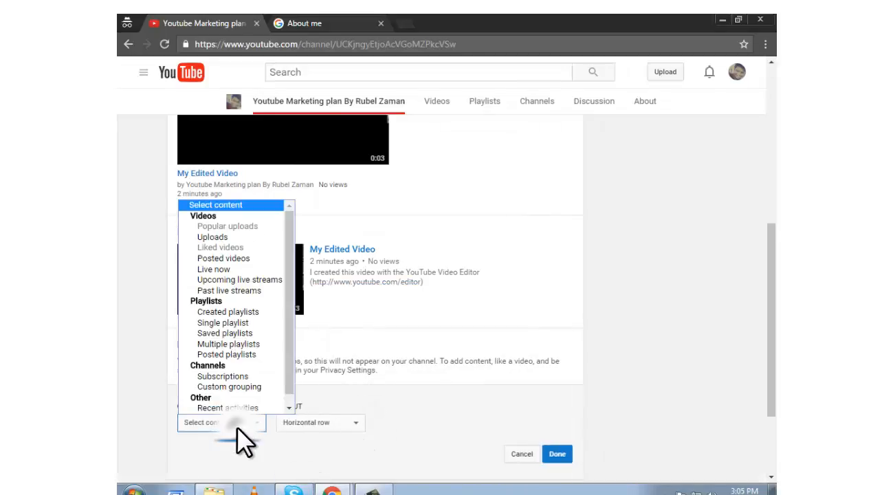
pyautogui.click(231, 260)
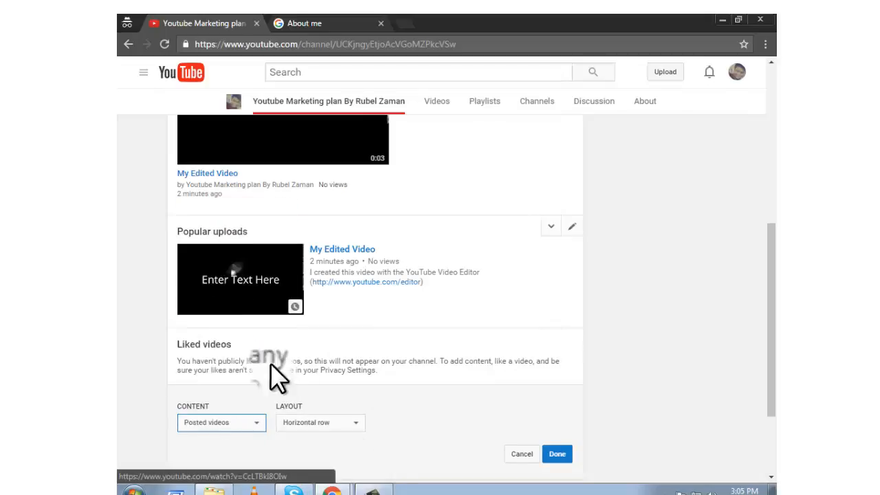
pyautogui.click(556, 455)
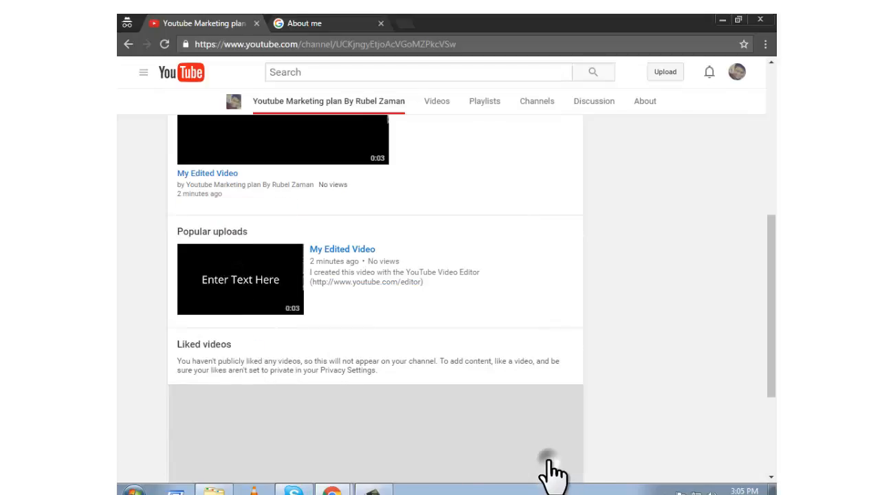
# Add an Uploads section to the channel's home page, below Posted videos.
pyautogui.scroll(3, 550, 465)
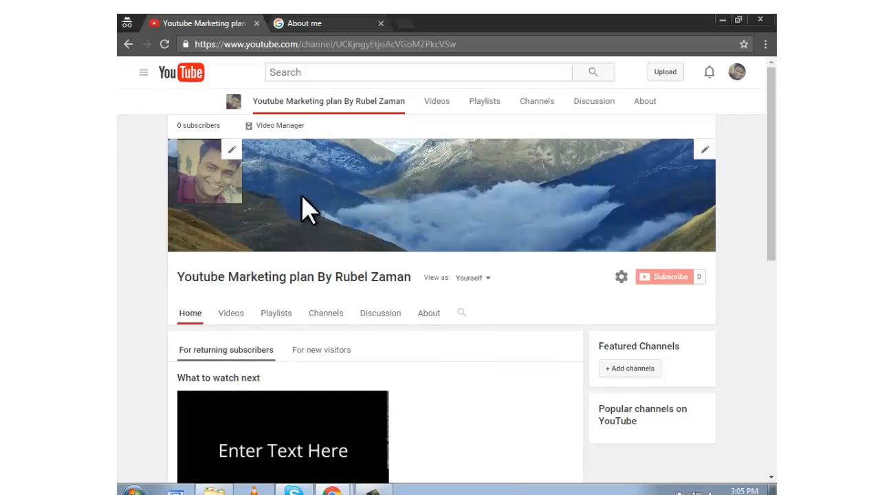
pyautogui.scroll(-7, 444, 392)
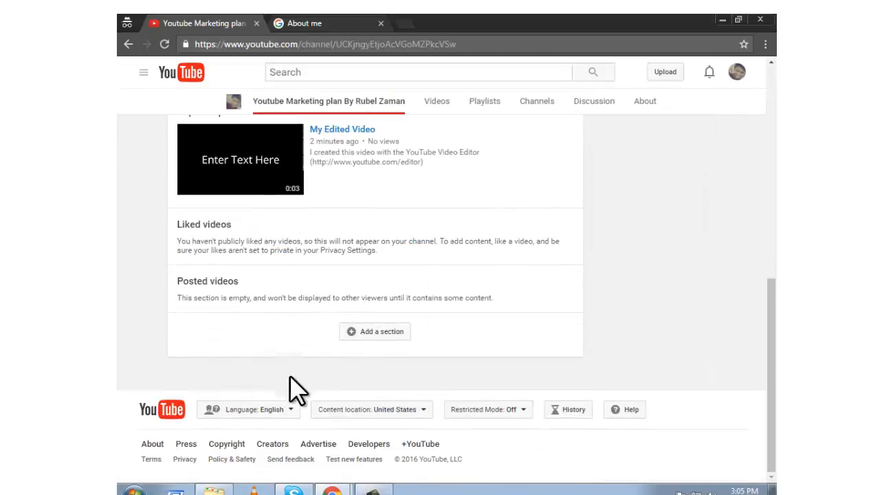
pyautogui.click(377, 332)
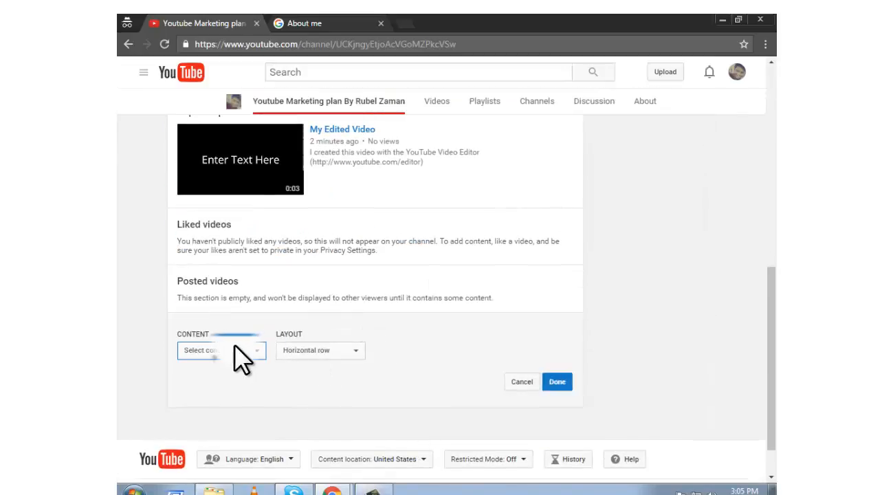
pyautogui.click(240, 352)
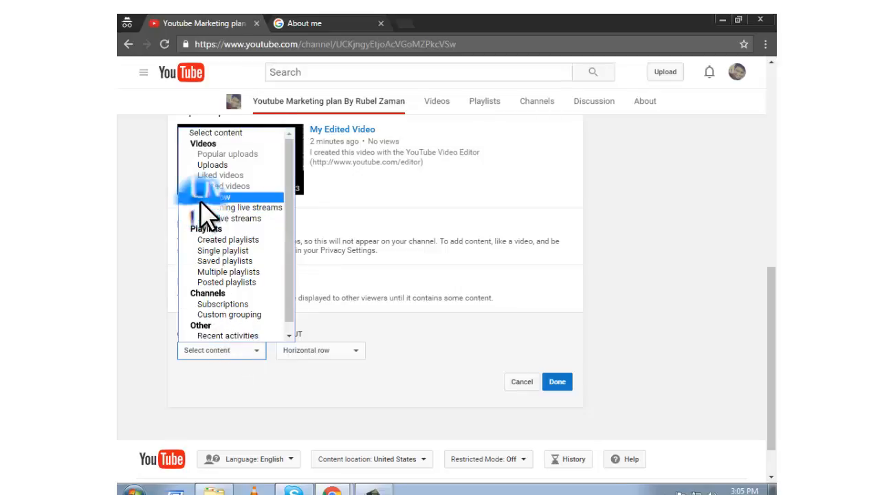
pyautogui.click(211, 165)
pyautogui.click(558, 383)
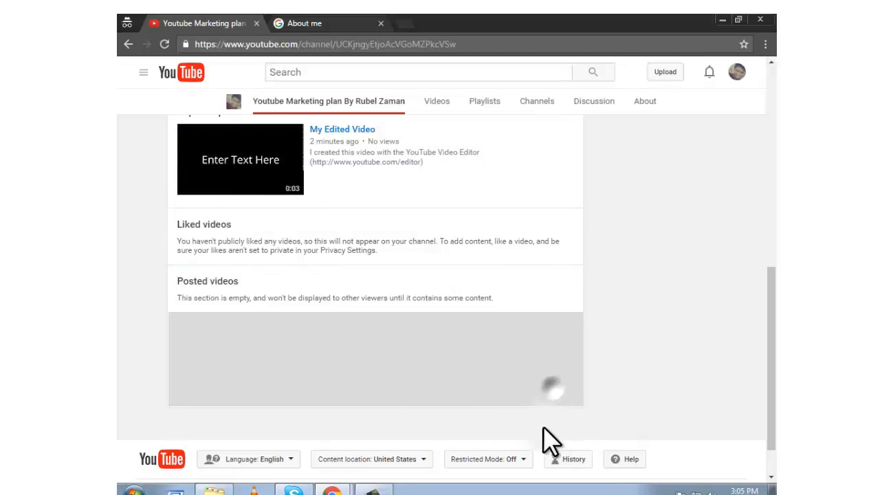
# Add a Posted playlists section to the channel's home page, below Uploads.
pyautogui.scroll(-1, 509, 417)
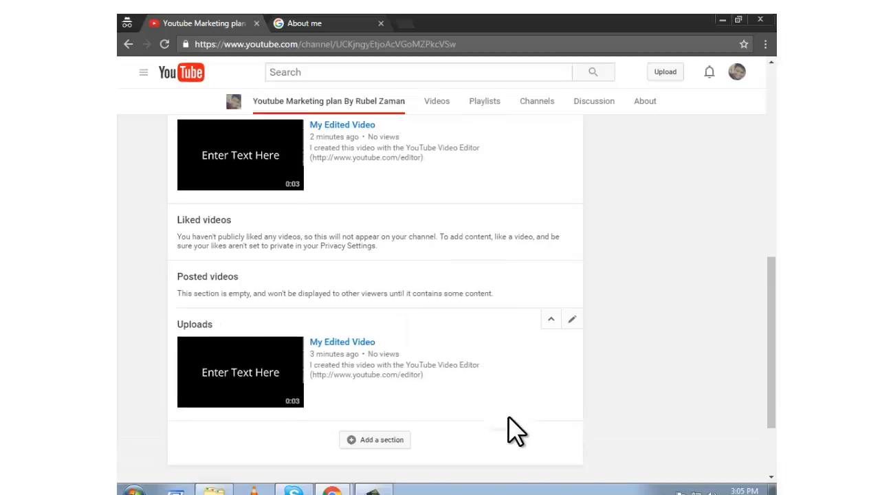
pyautogui.click(372, 382)
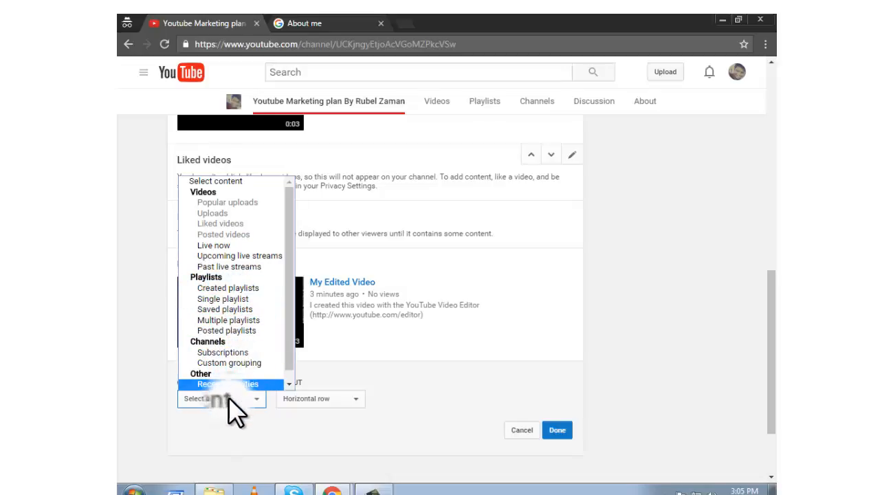
pyautogui.click(250, 321)
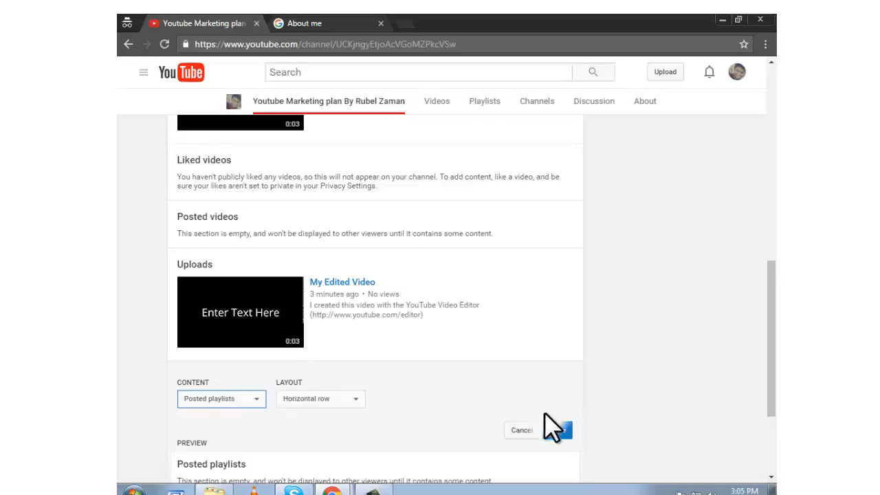
pyautogui.click(556, 429)
# Add a Created playlists section to the channel's home page, below Posted playlists.
pyautogui.scroll(-2, 315, 428)
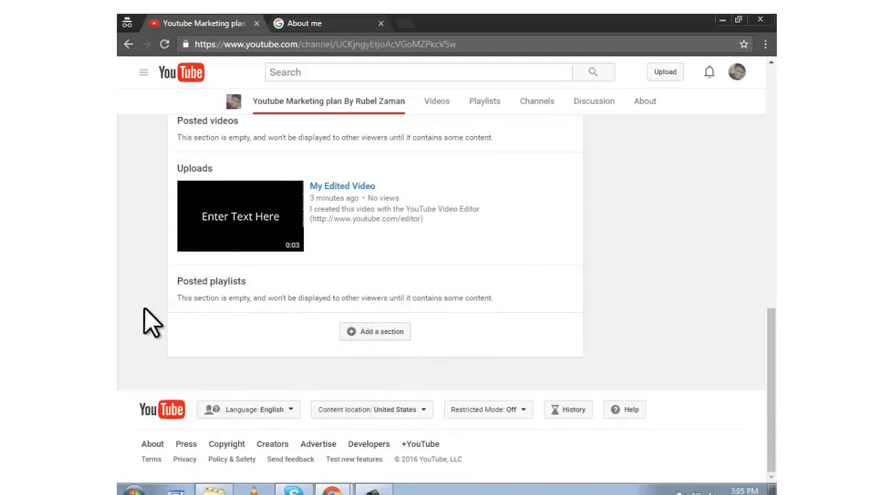
pyautogui.click(374, 331)
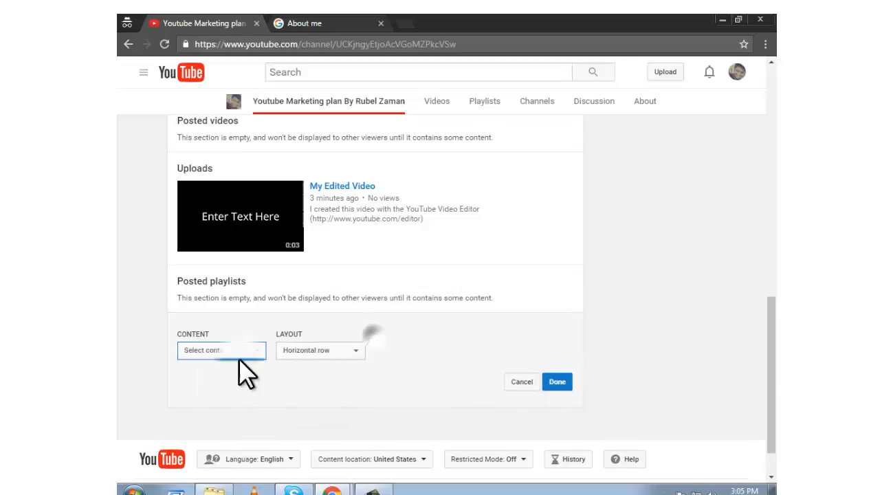
pyautogui.click(220, 351)
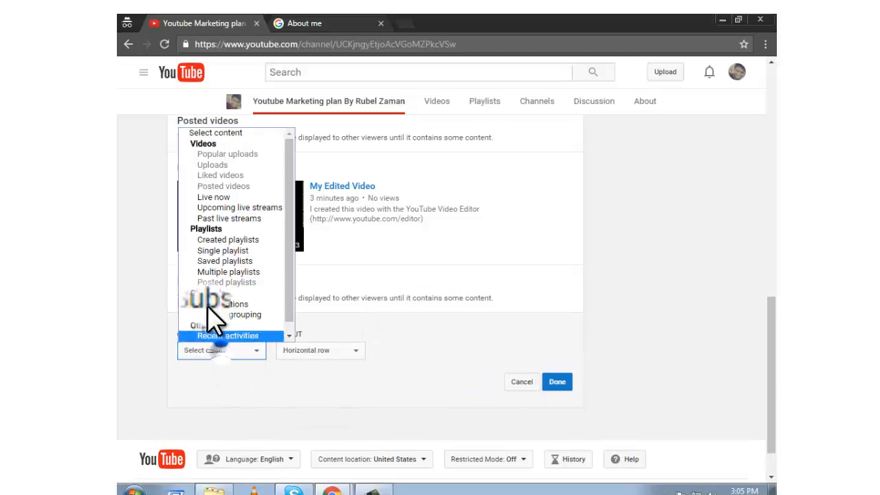
pyautogui.click(251, 239)
pyautogui.click(521, 382)
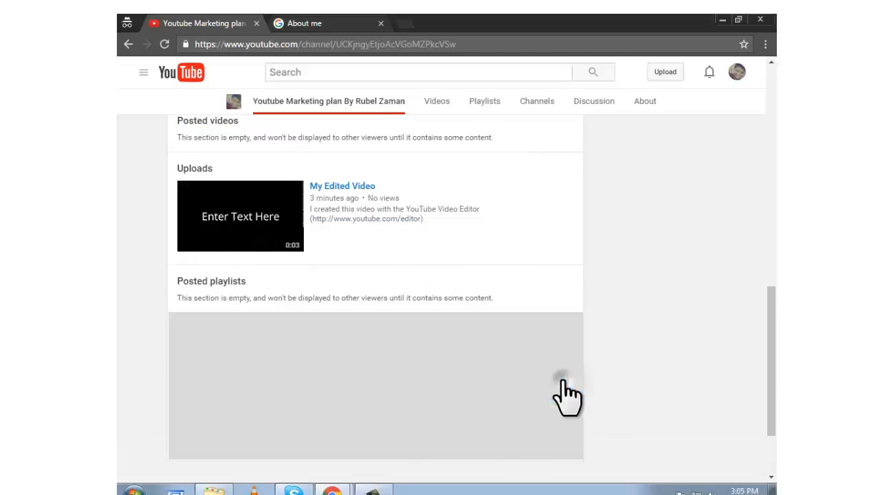
pyautogui.scroll(-1, 302, 405)
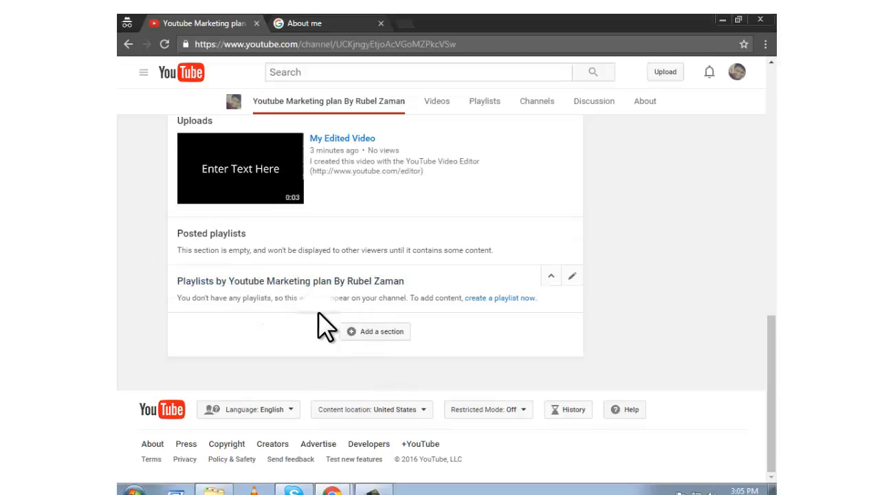
# Add a Subscriptions section to the channel's home page, below the Created playlists section.
pyautogui.scroll(1, 316, 323)
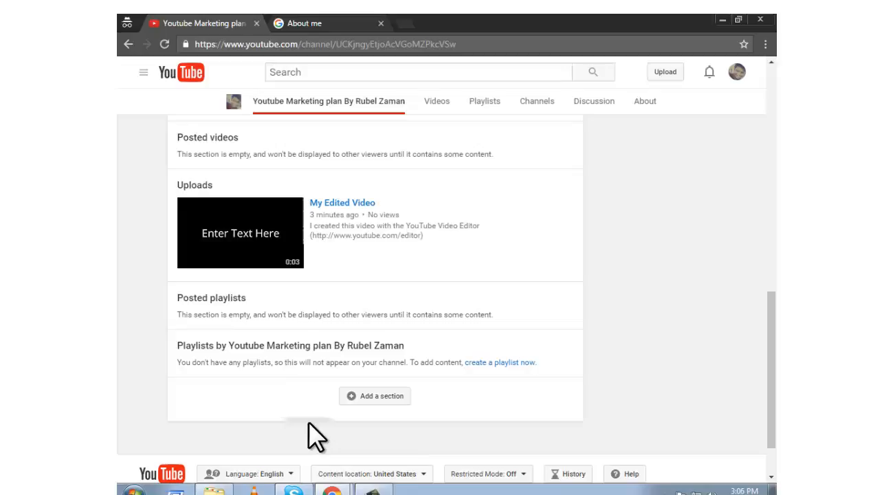
pyautogui.click(375, 397)
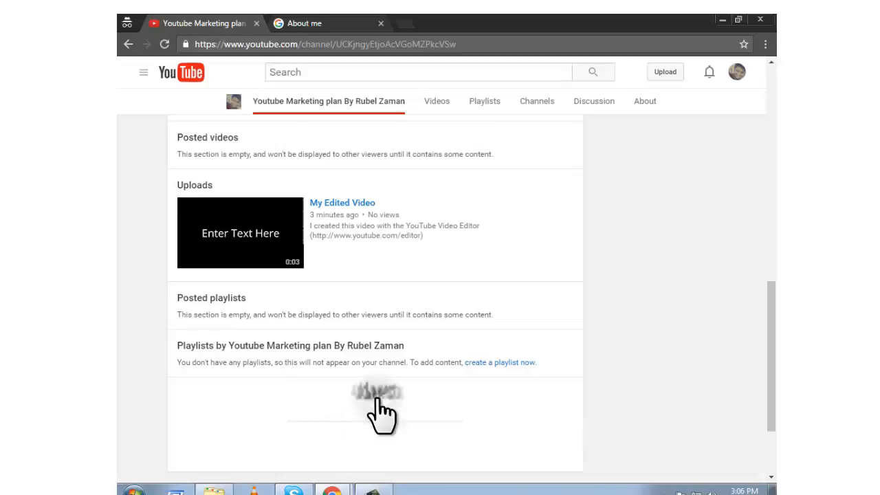
pyautogui.click(235, 413)
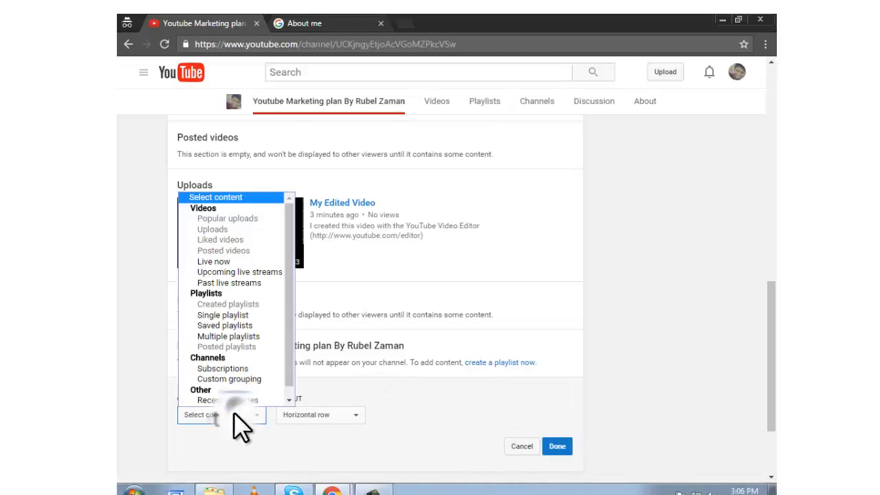
pyautogui.click(262, 368)
pyautogui.click(560, 448)
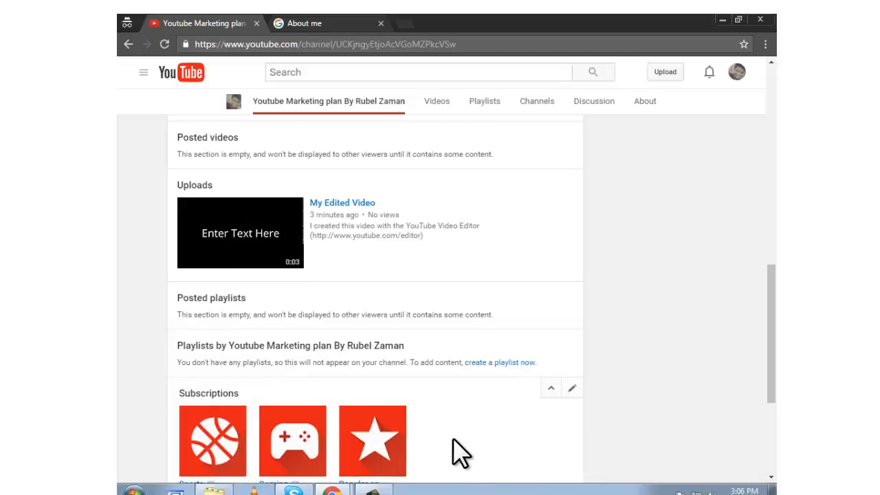
# Add a Recent activities section to the channel's home page, below Subscriptions.
pyautogui.scroll(-3, 455, 451)
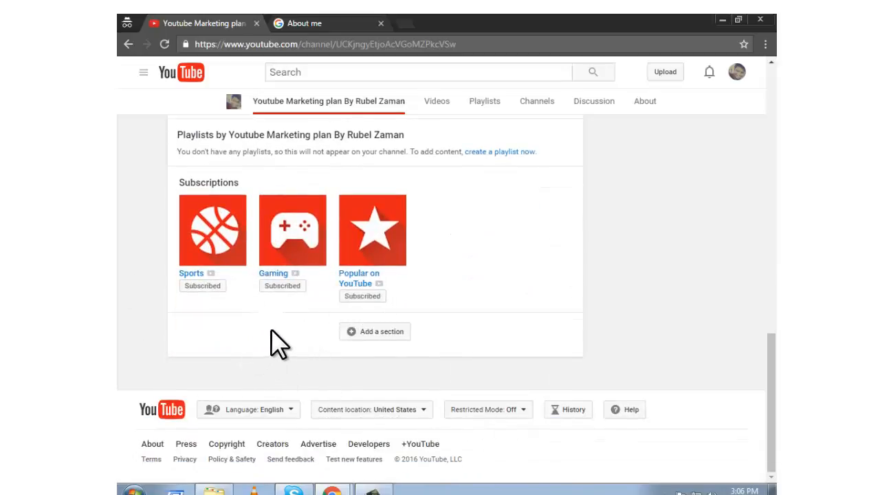
pyautogui.scroll(1, 278, 337)
pyautogui.click(375, 397)
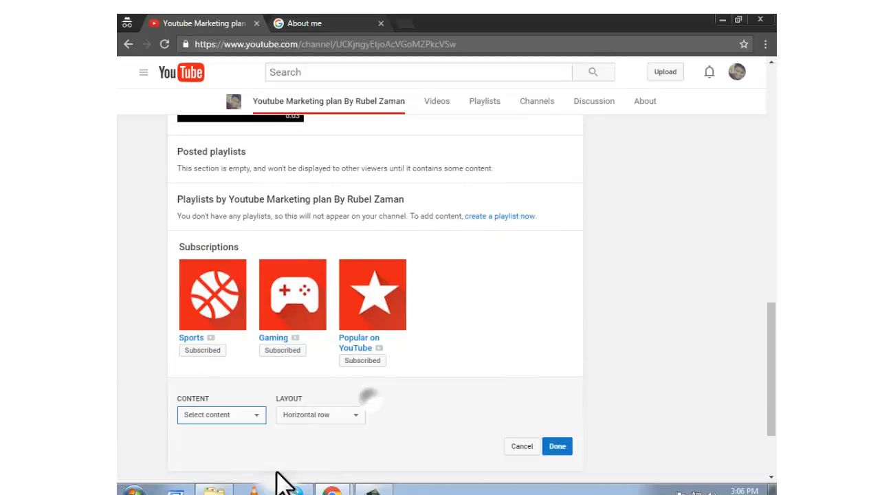
pyautogui.click(249, 415)
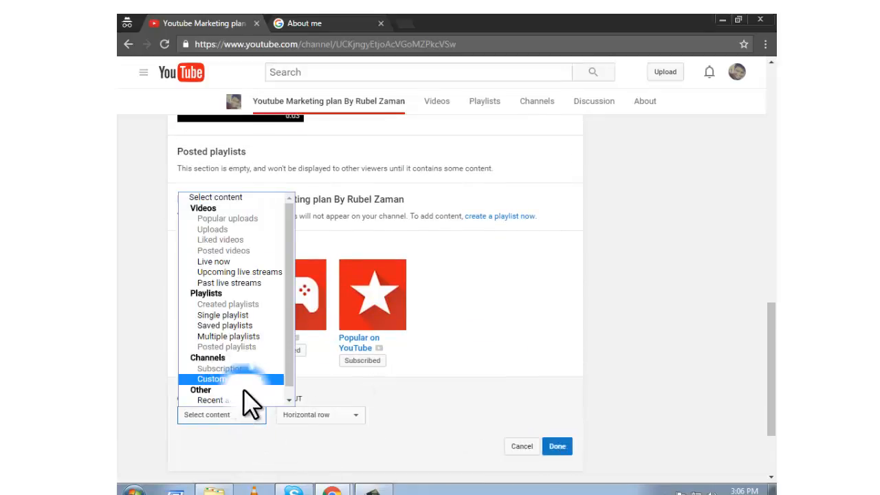
pyautogui.click(244, 400)
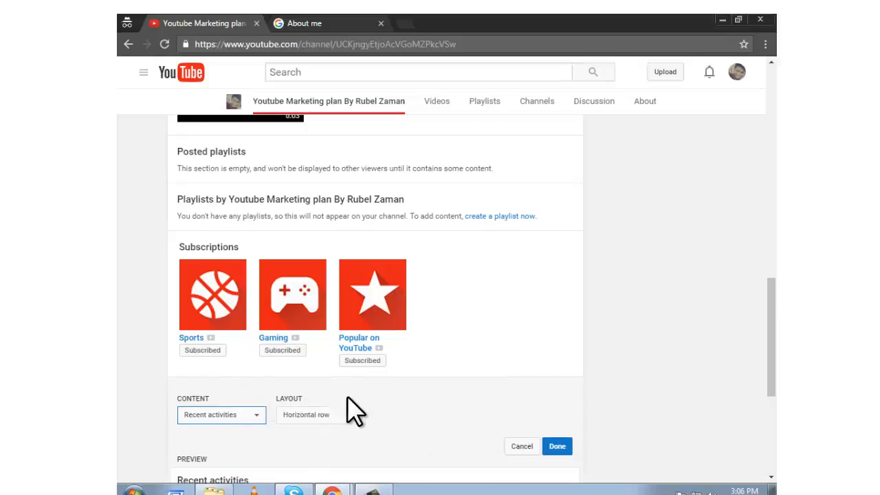
pyautogui.click(400, 449)
pyautogui.click(559, 447)
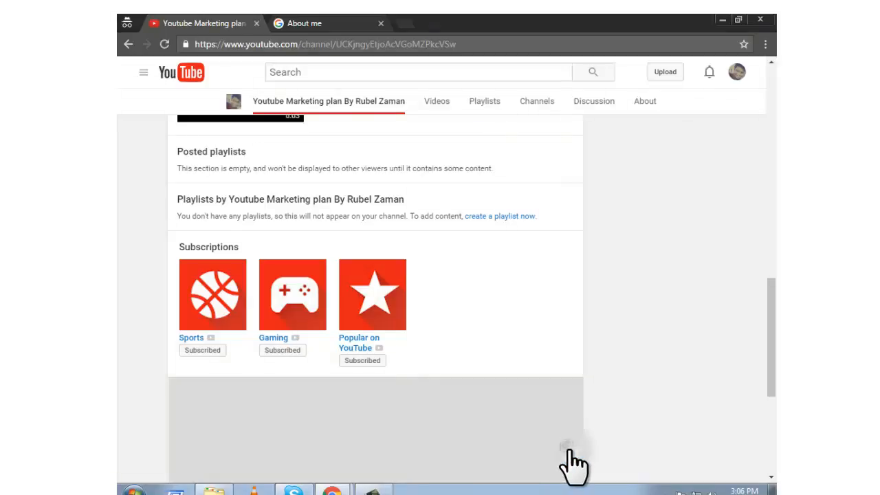
# Move the Recent activities section up the channel's home page until it sits directly above Popular uploads.
pyautogui.scroll(-3, 131, 292)
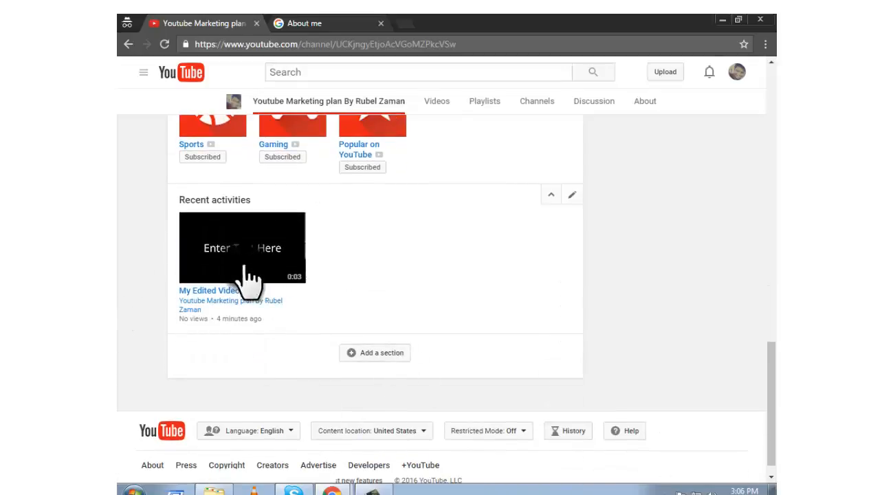
pyautogui.click(550, 200)
pyautogui.scroll(3, 550, 275)
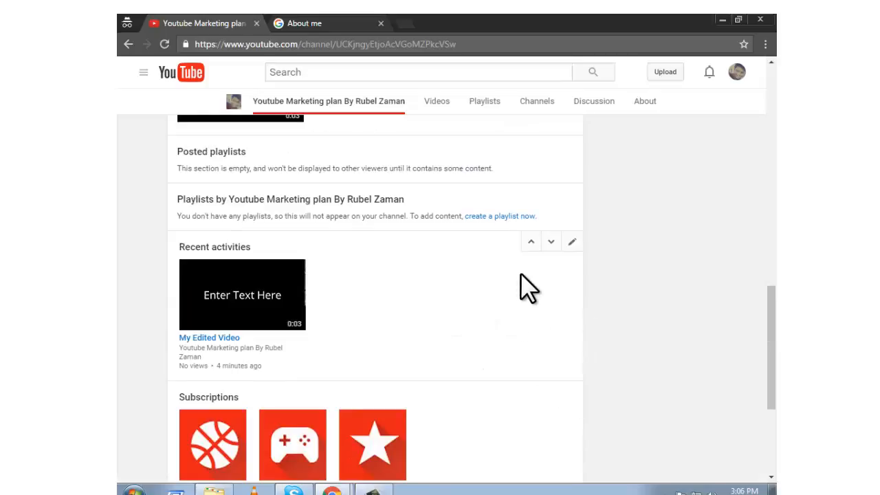
pyautogui.click(531, 241)
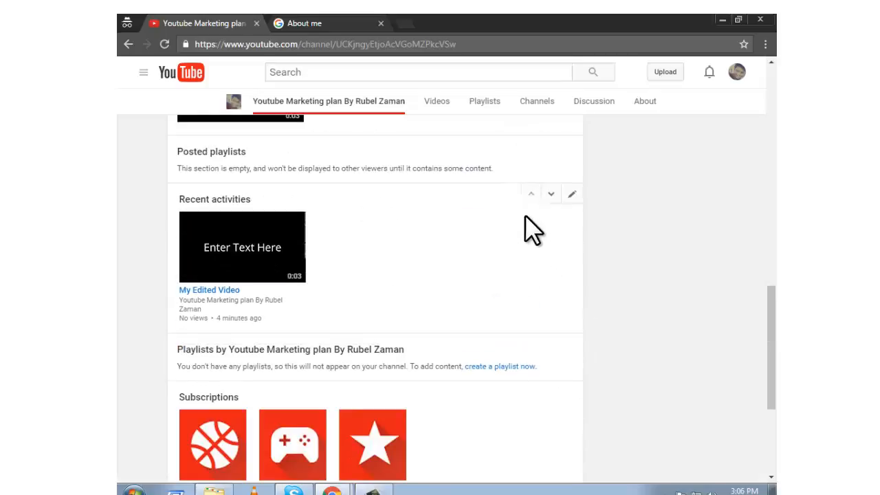
pyautogui.click(530, 195)
pyautogui.scroll(1, 519, 234)
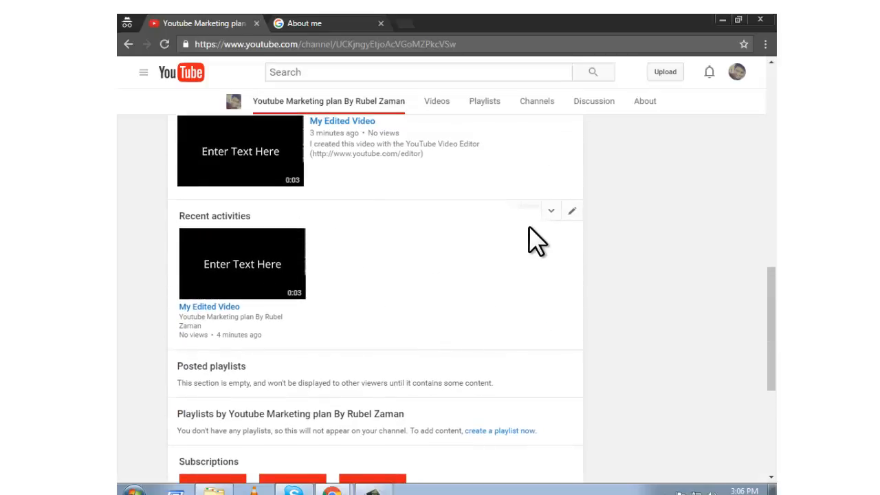
pyautogui.click(529, 209)
pyautogui.scroll(1, 522, 275)
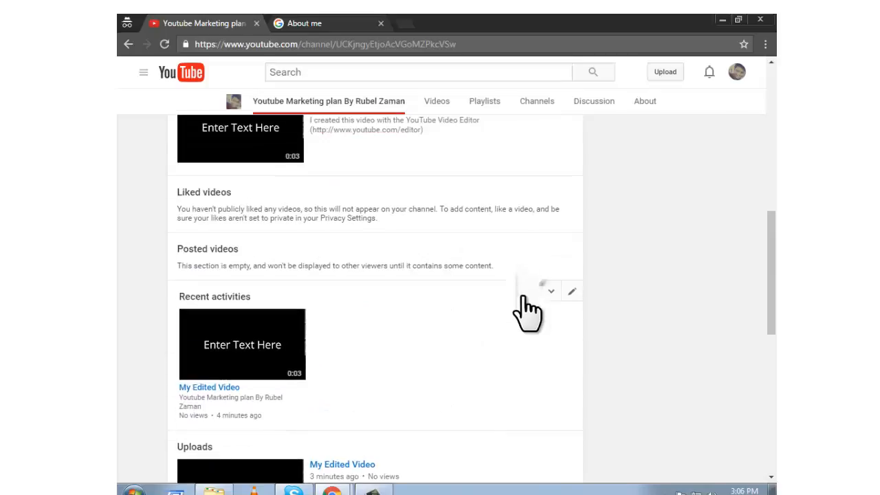
pyautogui.click(530, 292)
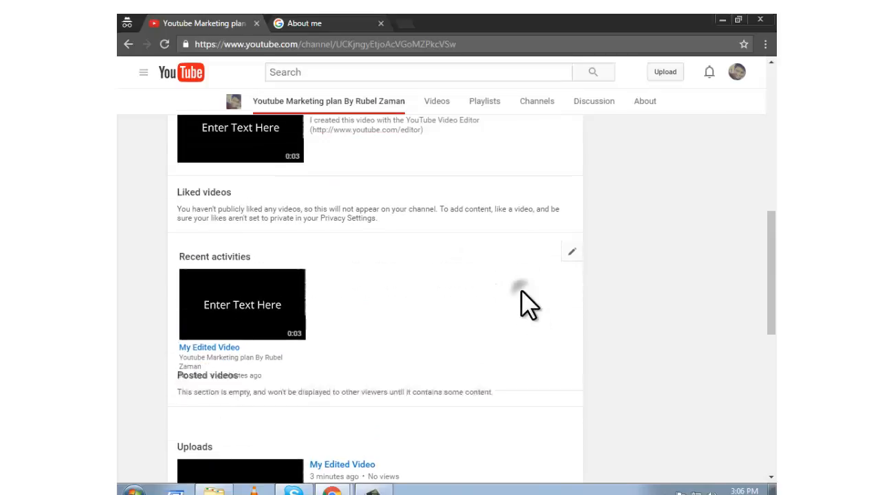
pyautogui.click(530, 244)
pyautogui.scroll(1, 526, 262)
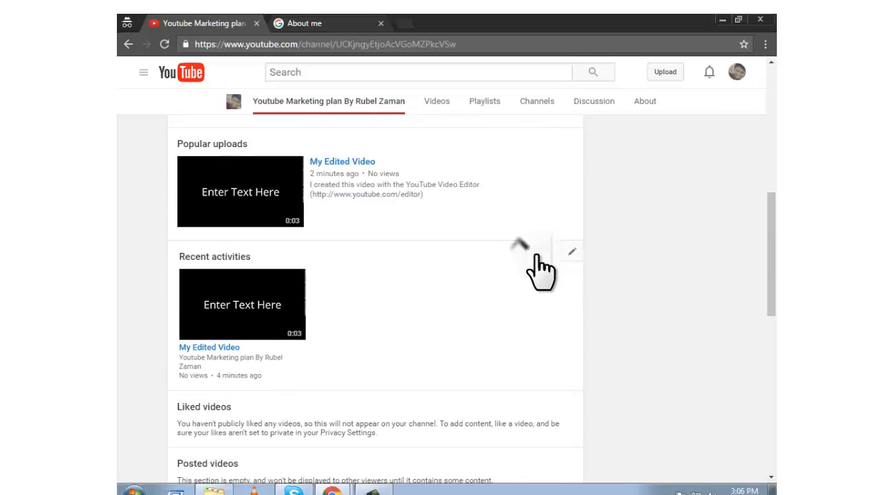
pyautogui.click(530, 246)
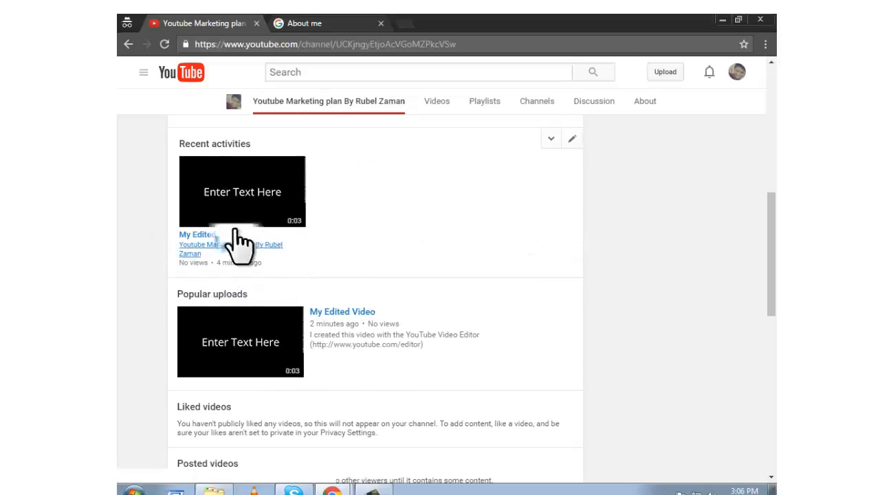
# Set My Edited Video as the channel trailer in the home page's view for new visitors.
pyautogui.scroll(3, 385, 268)
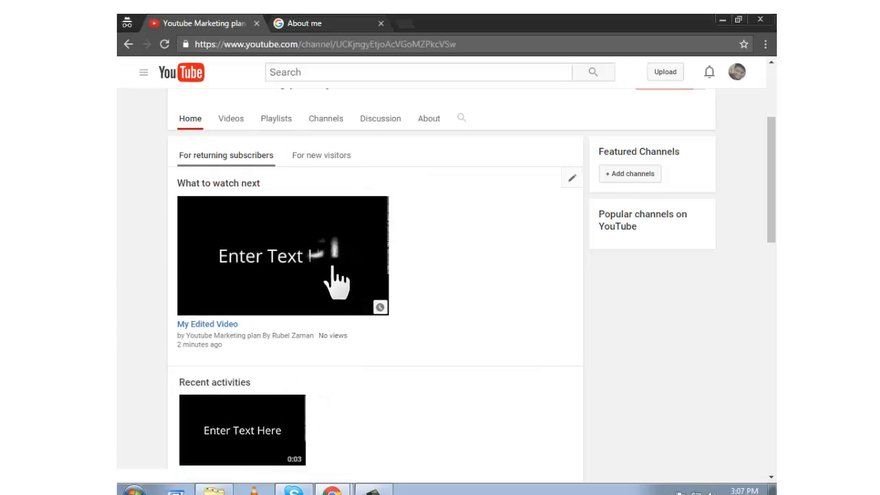
pyautogui.click(319, 156)
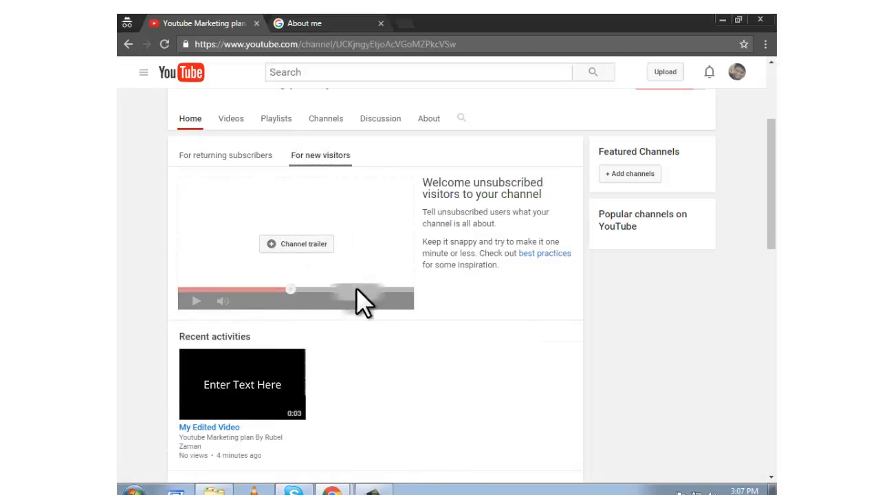
pyautogui.scroll(5, 365, 333)
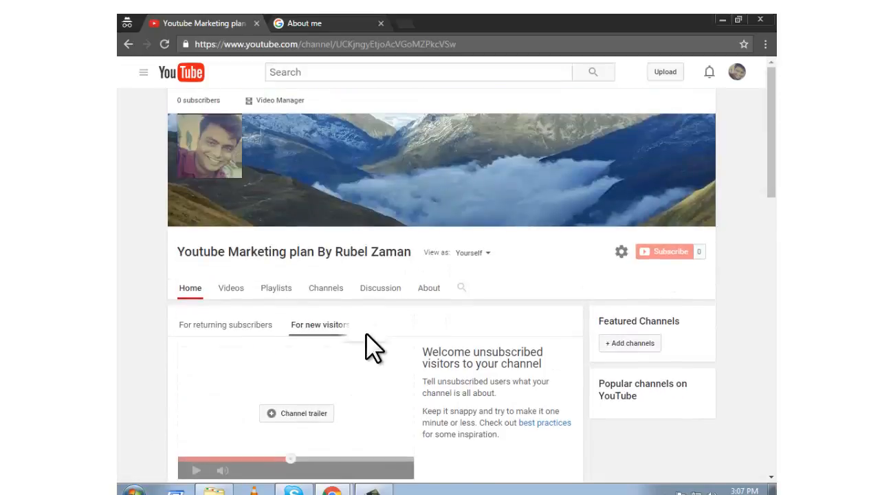
pyautogui.scroll(-1, 366, 333)
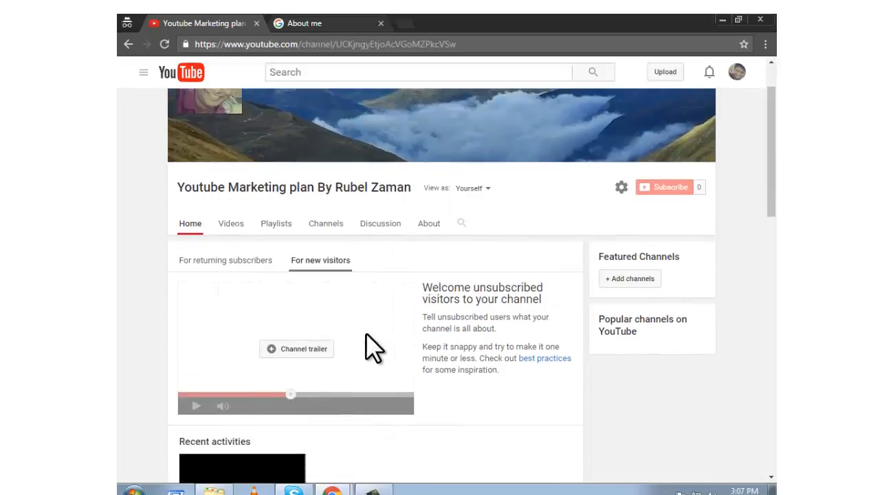
pyautogui.click(284, 356)
pyautogui.click(334, 258)
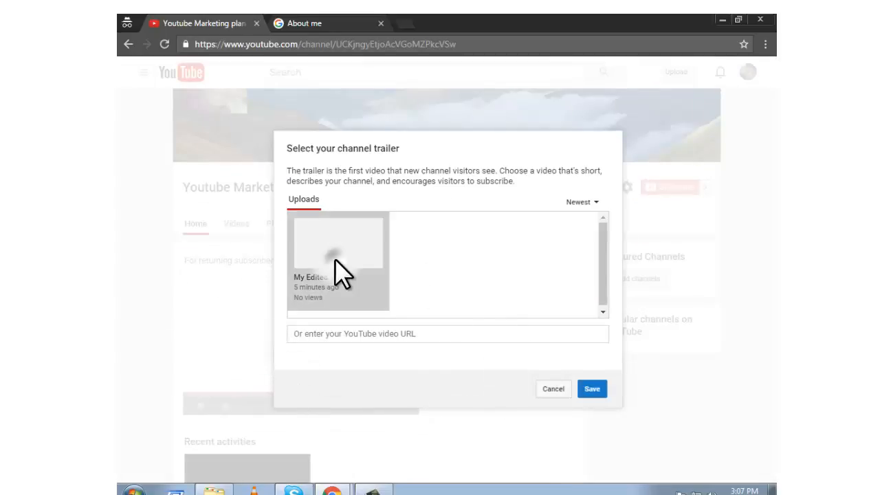
pyautogui.click(583, 388)
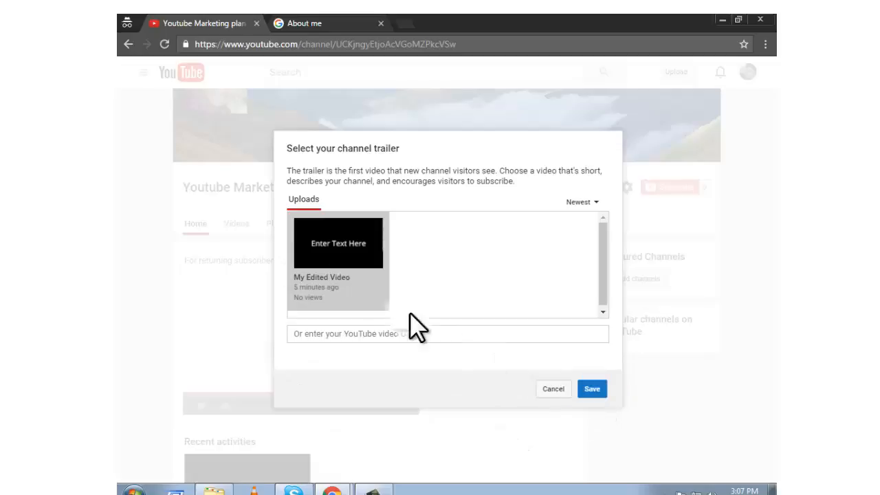
pyautogui.click(586, 390)
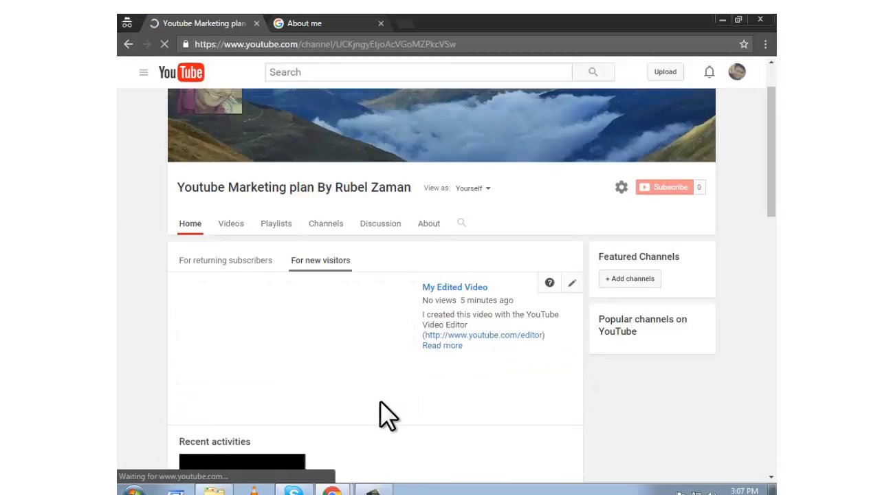
pyautogui.scroll(-1, 385, 412)
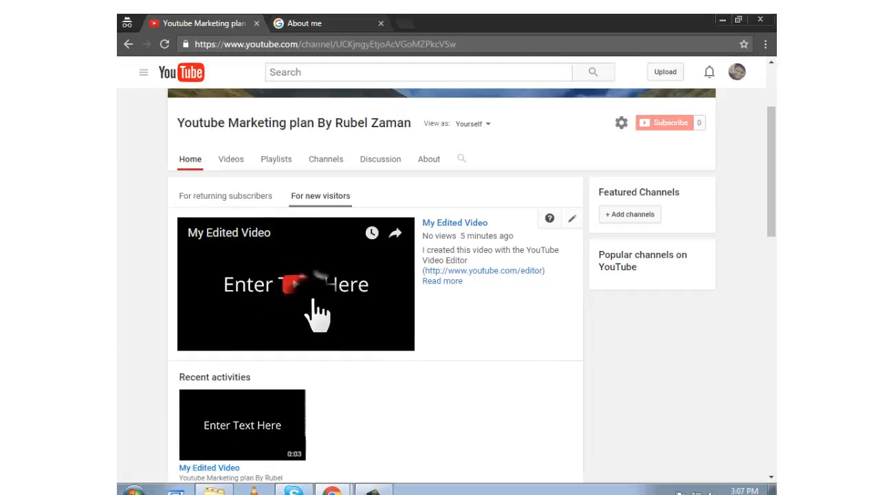
pyautogui.scroll(2, 316, 326)
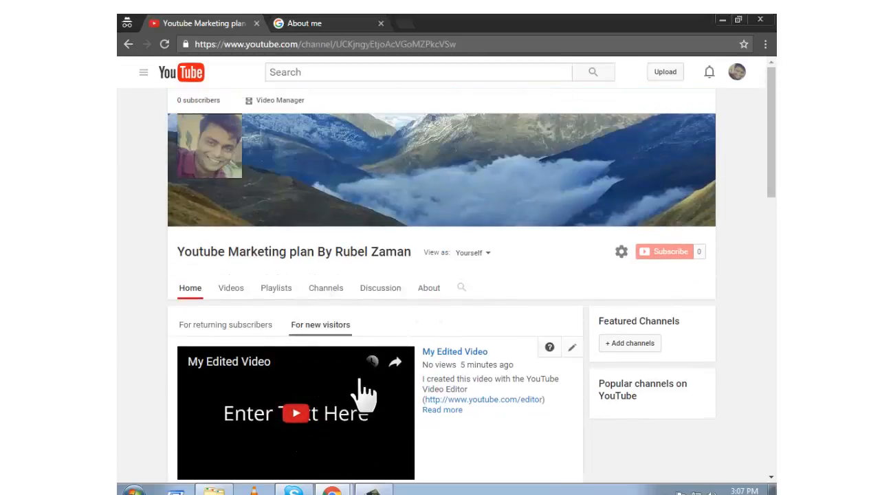
pyautogui.scroll(-2, 364, 388)
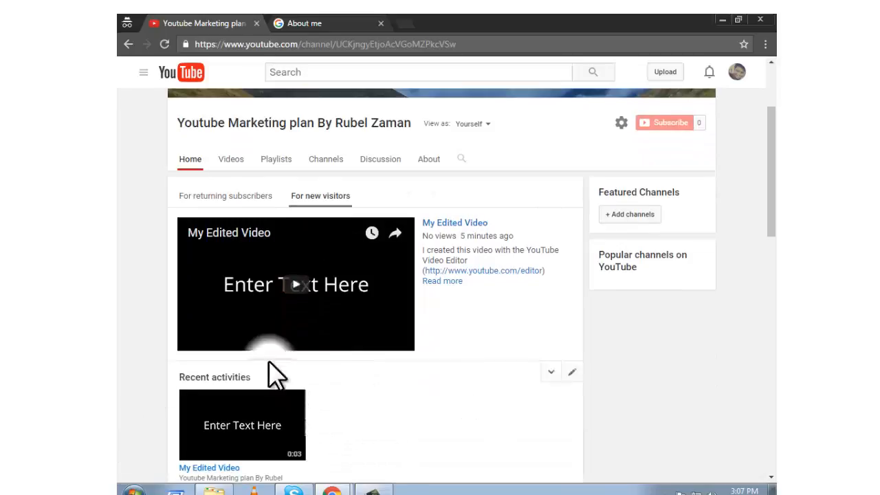
# Post the public comment "bKJJJJJJJJJJJJJJJJJJJJJ" on the channel's Discussion page.
pyautogui.click(371, 160)
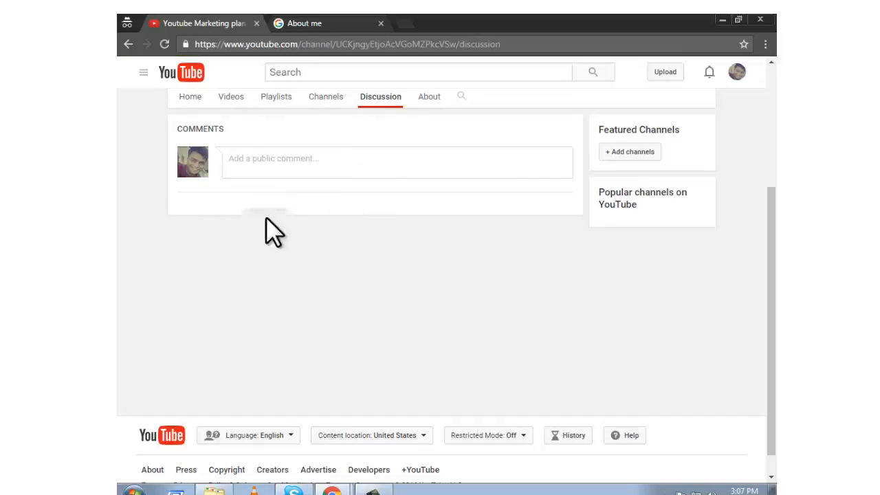
pyautogui.scroll(1, 282, 275)
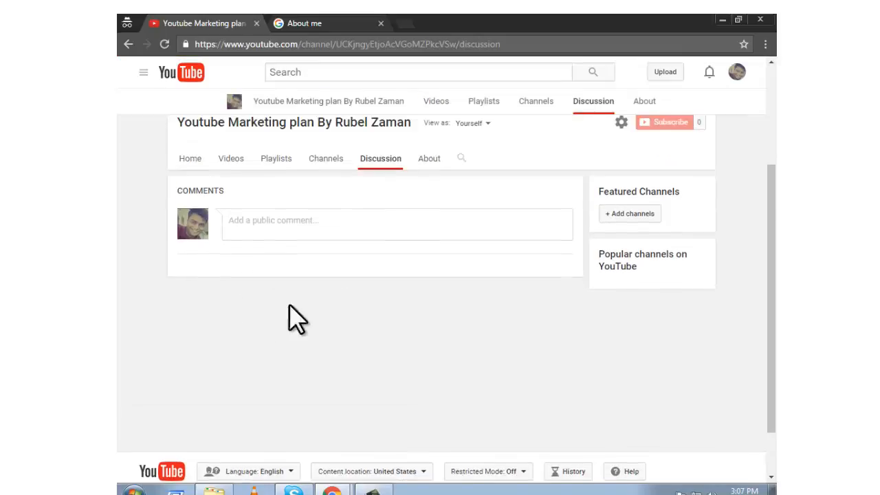
pyautogui.click(256, 234)
pyautogui.write('i')
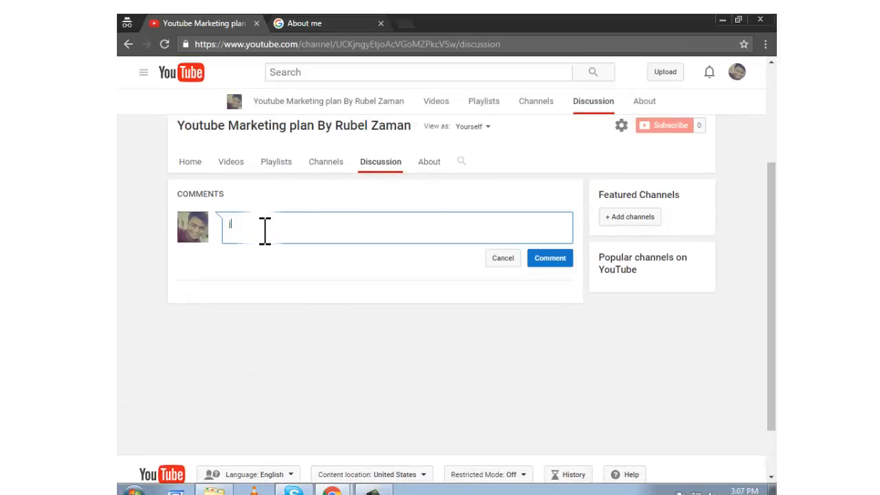
pyautogui.press('BackSpace')
pyautogui.press('BackSpace')
pyautogui.press('BackSpace')
pyautogui.press('BackSpace')
pyautogui.press('BackSpace')
pyautogui.press('BackSpace')
pyautogui.press('BackSpace')
pyautogui.press('BackSpace')
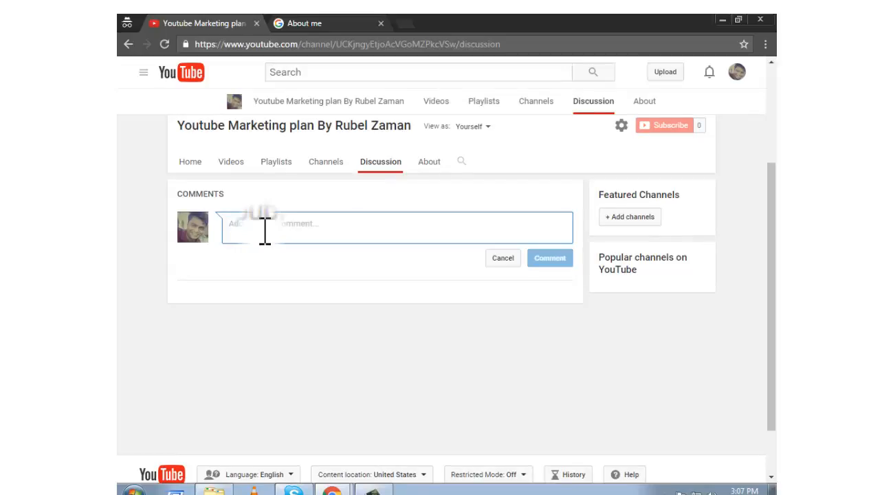
pyautogui.write('bKJJJJJJJJJJJJJJJJJJJJJ')
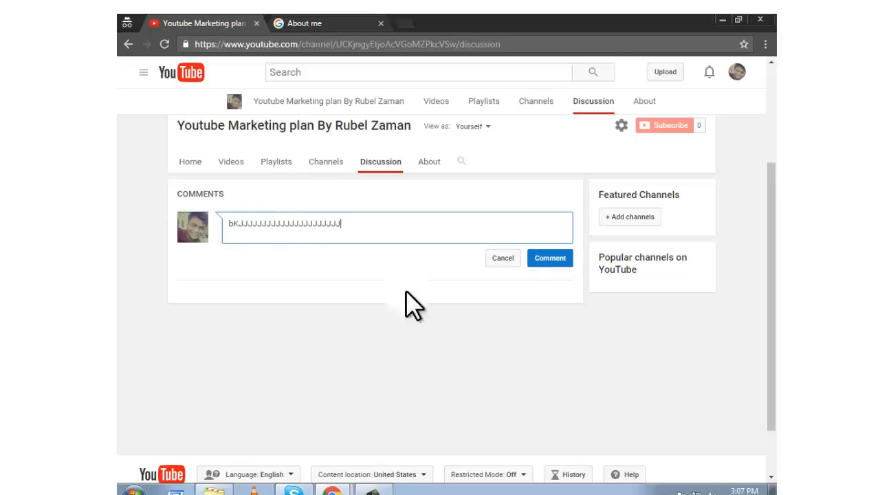
pyautogui.click(554, 260)
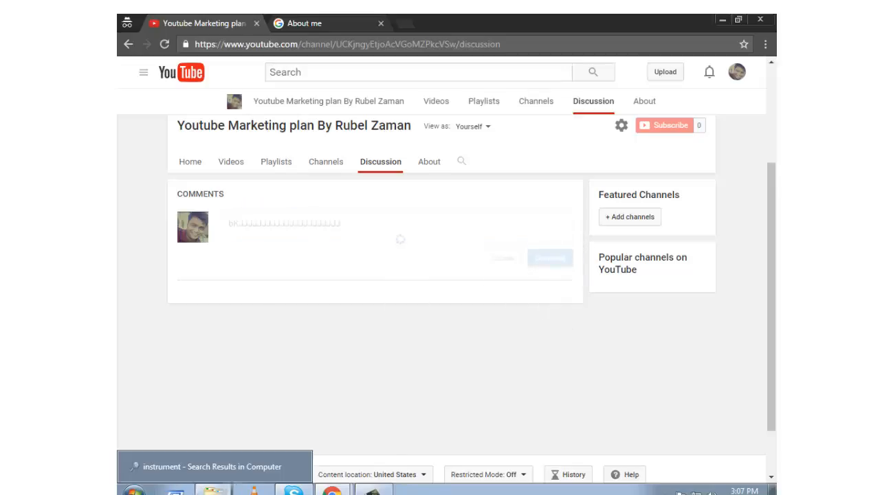
pyautogui.moveTo(294, 490)
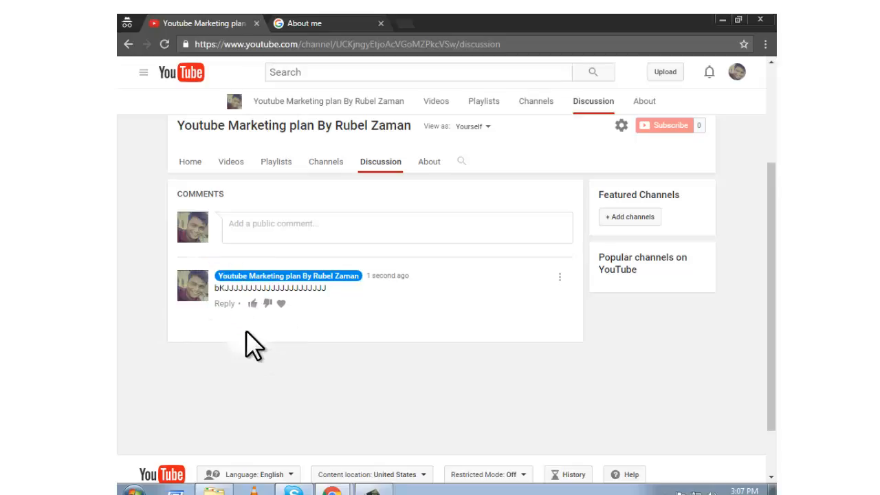
pyautogui.scroll(1, 277, 372)
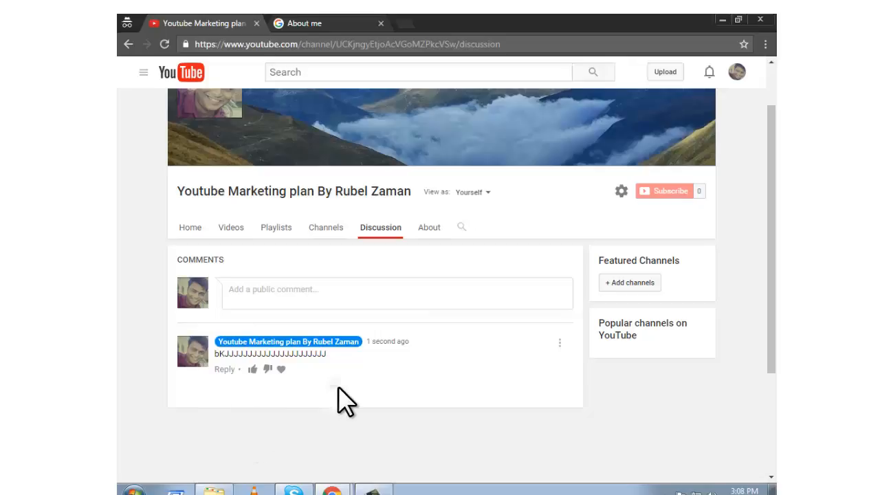
# Check the options available for the posted comment on the Discussion page.
pyautogui.click(558, 343)
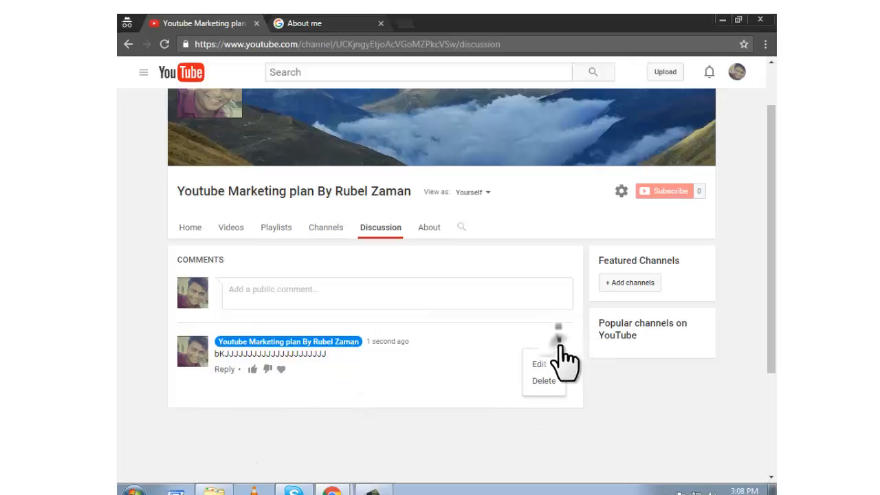
pyautogui.click(560, 346)
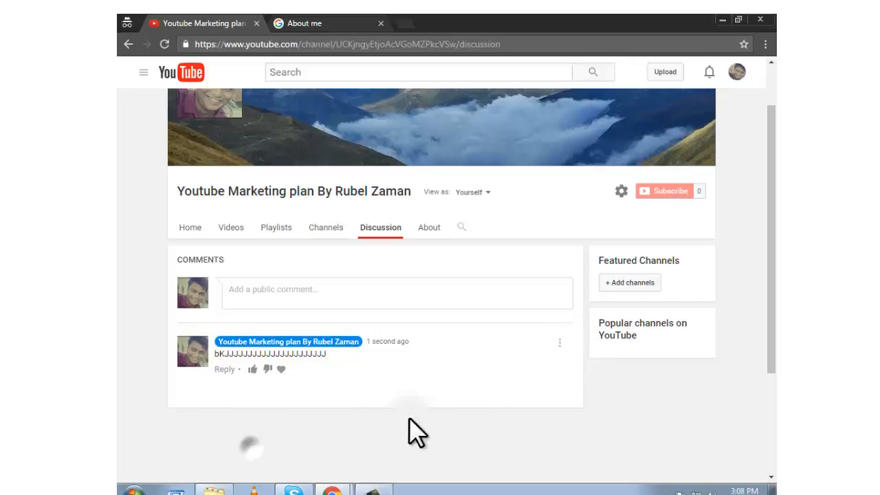
# Add the contact email address for business inquiries to the details on the channel's About page.
pyautogui.click(427, 227)
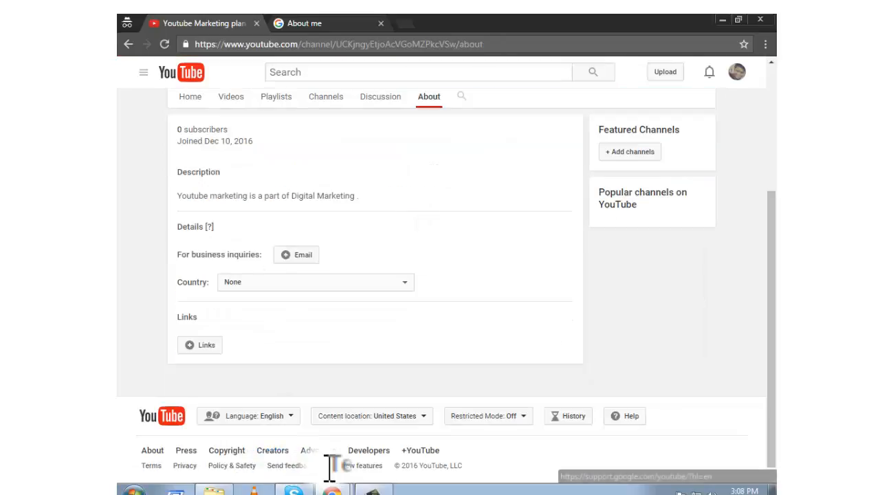
pyautogui.scroll(1, 330, 471)
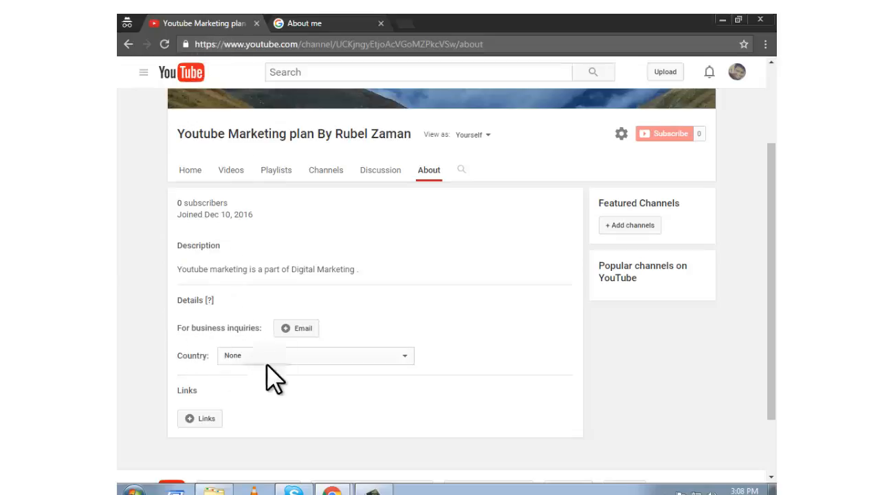
pyautogui.click(307, 330)
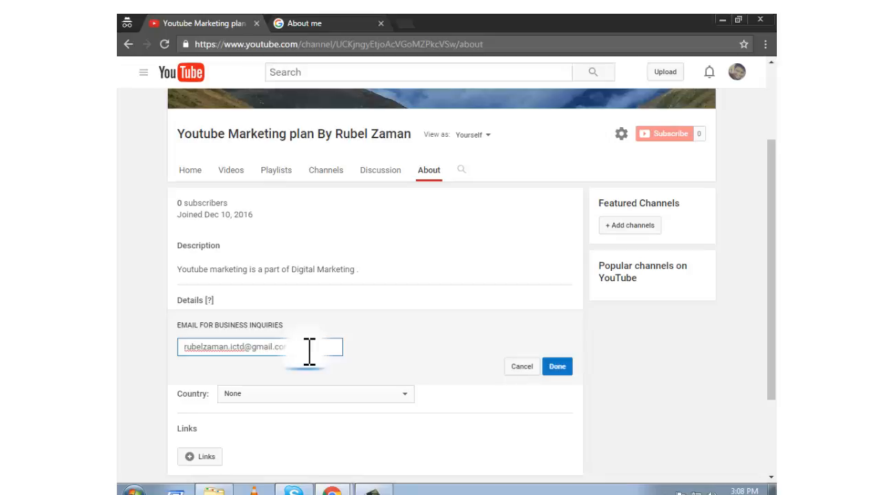
pyautogui.click(558, 365)
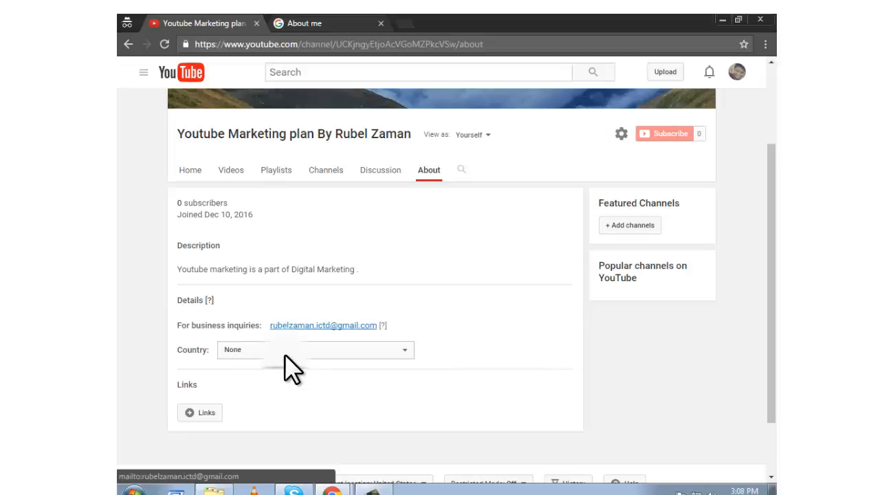
# Set the channel's country to Bangladesh in the About page details.
pyautogui.click(285, 354)
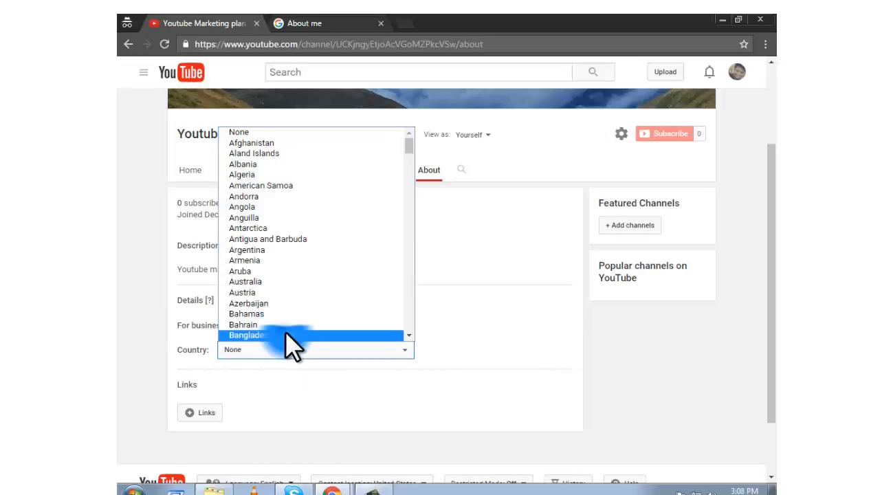
pyautogui.click(289, 337)
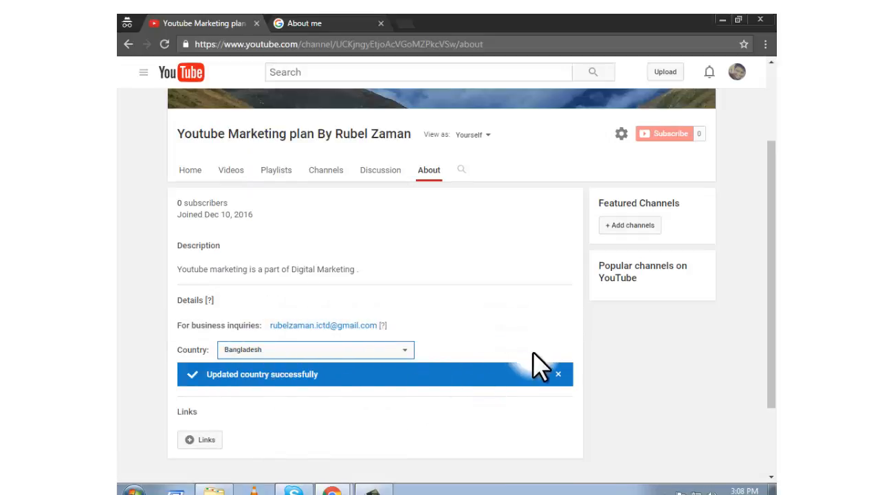
pyautogui.scroll(-1, 550, 292)
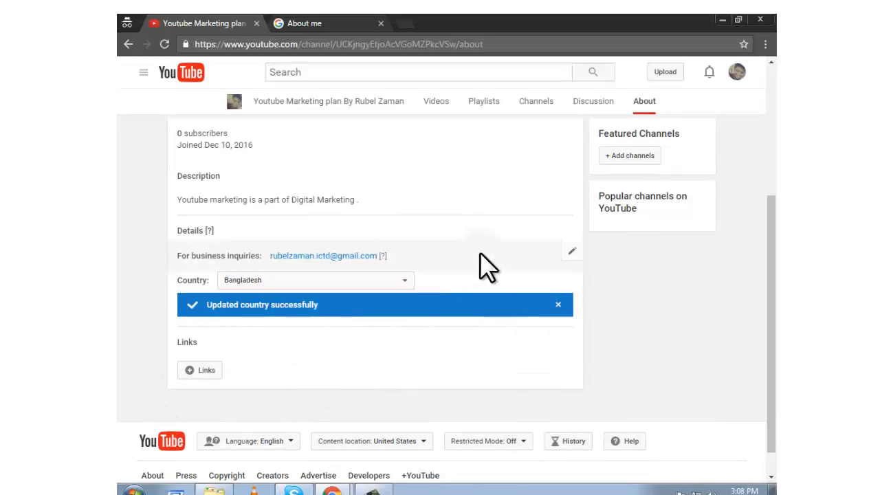
pyautogui.scroll(1, 498, 268)
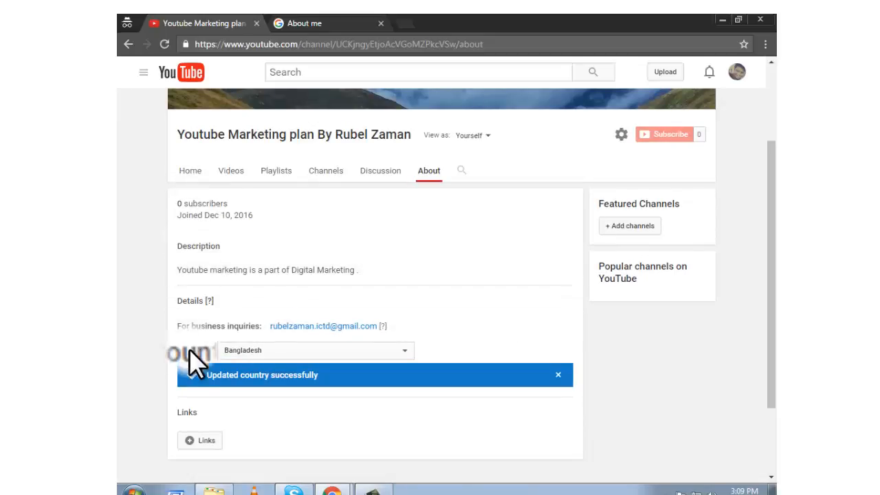
# Open the About page's custom links for editing and choose to overlay the first 5 links on the channel art.
pyautogui.scroll(-1, 287, 389)
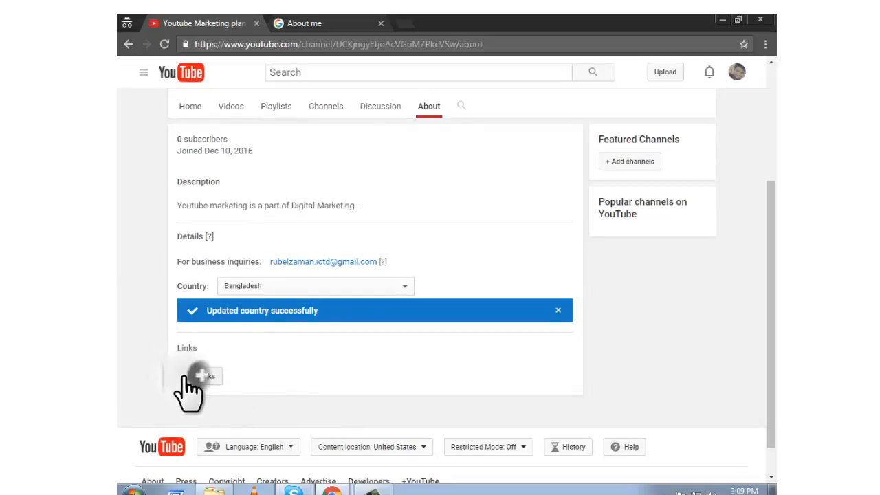
pyautogui.click(186, 378)
pyautogui.click(239, 392)
pyautogui.click(239, 392)
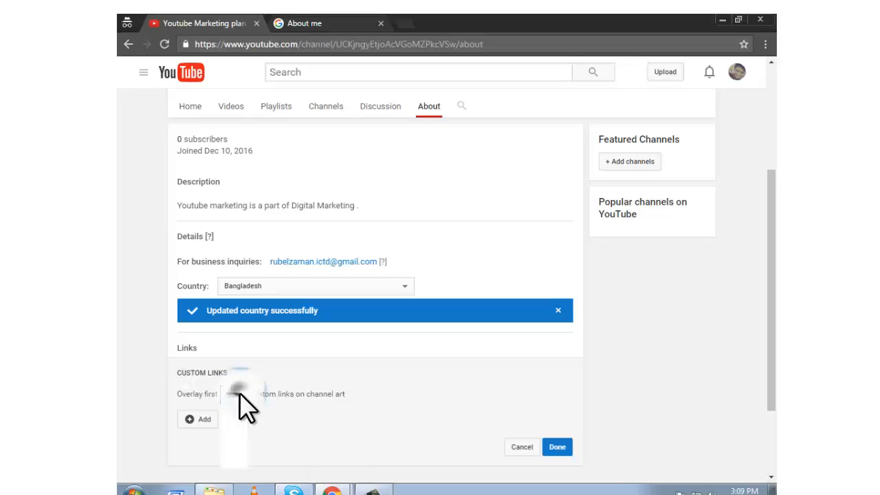
pyautogui.click(240, 393)
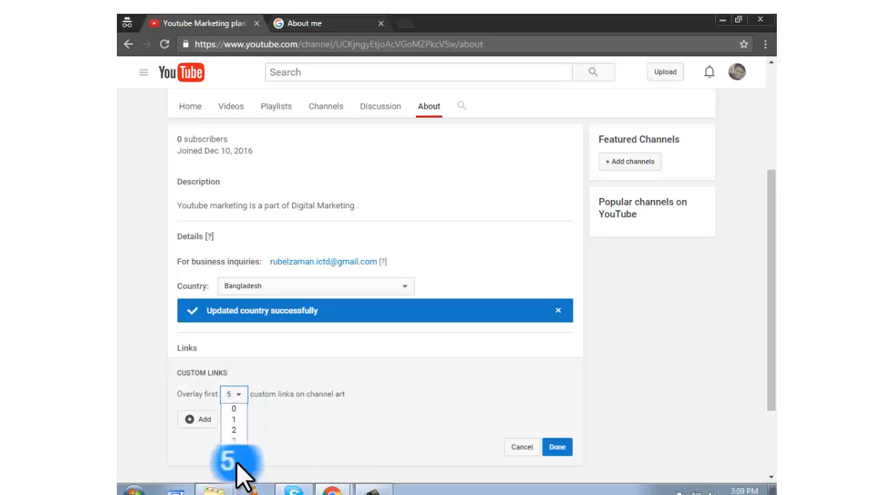
pyautogui.click(236, 400)
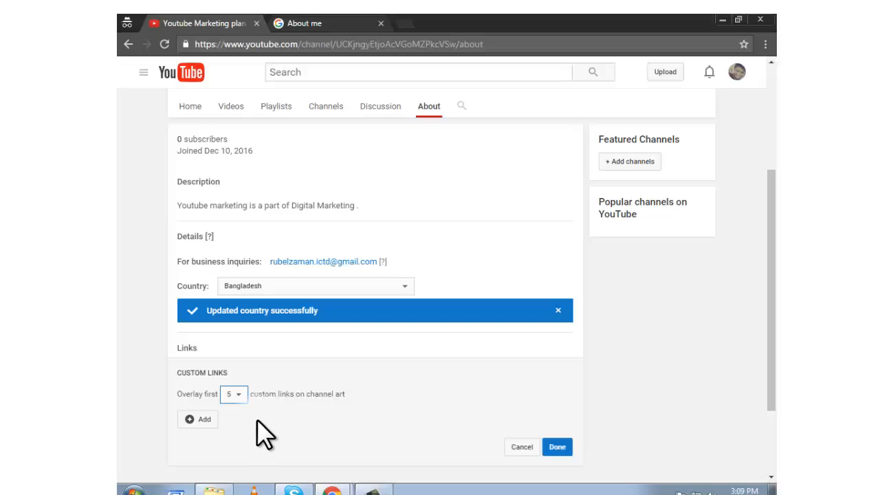
pyautogui.click(230, 396)
pyautogui.click(234, 430)
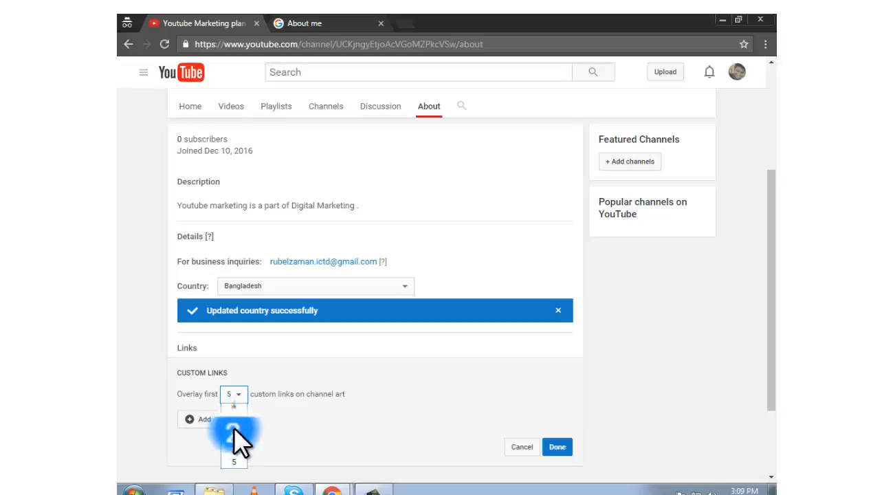
pyautogui.click(236, 460)
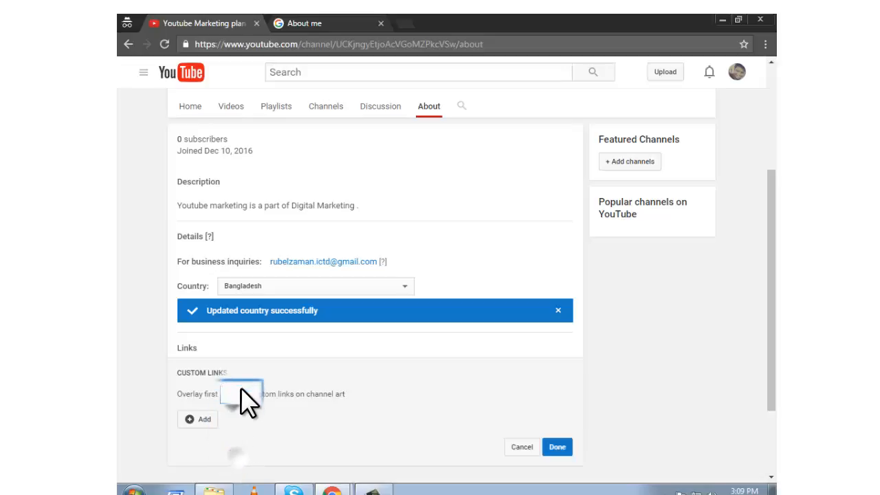
# Add a custom link titled Facebook with the Facebook profile URL and save the links.
pyautogui.click(199, 420)
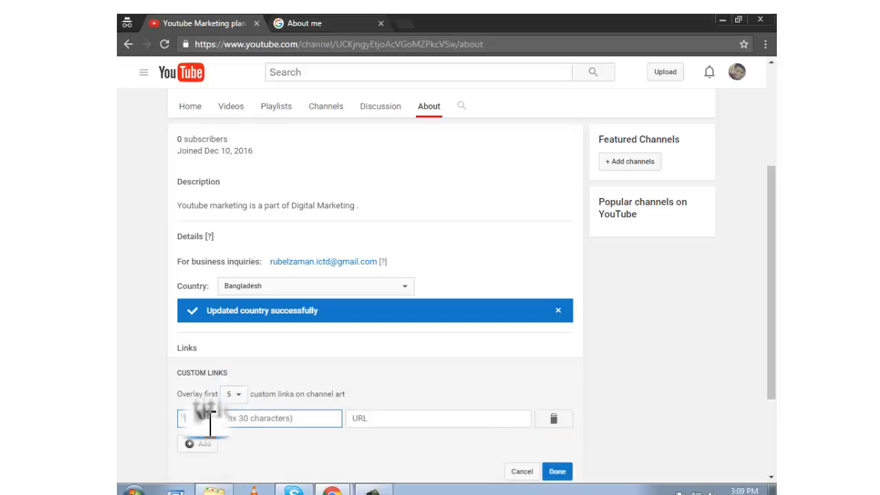
pyautogui.write('Face')
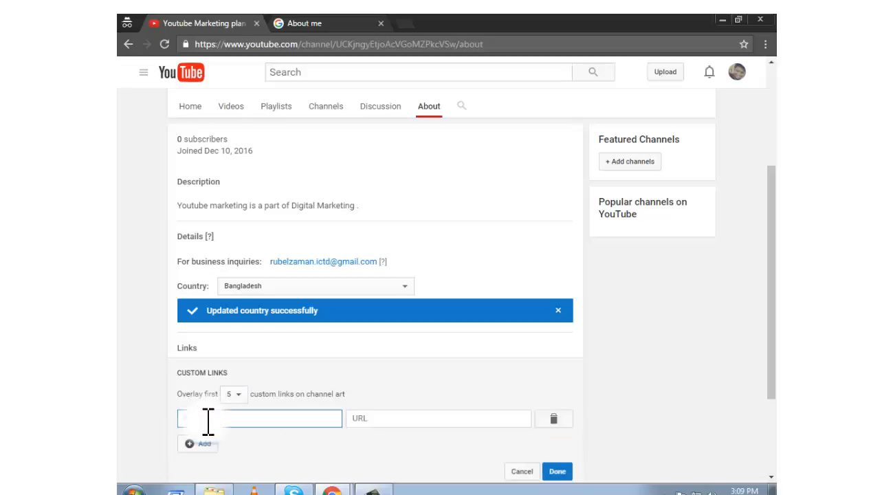
pyautogui.write('b')
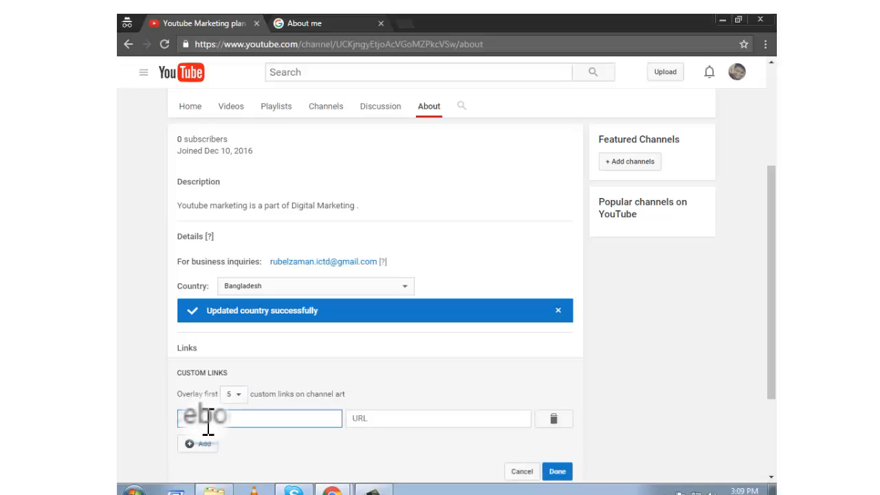
pyautogui.write('ook')
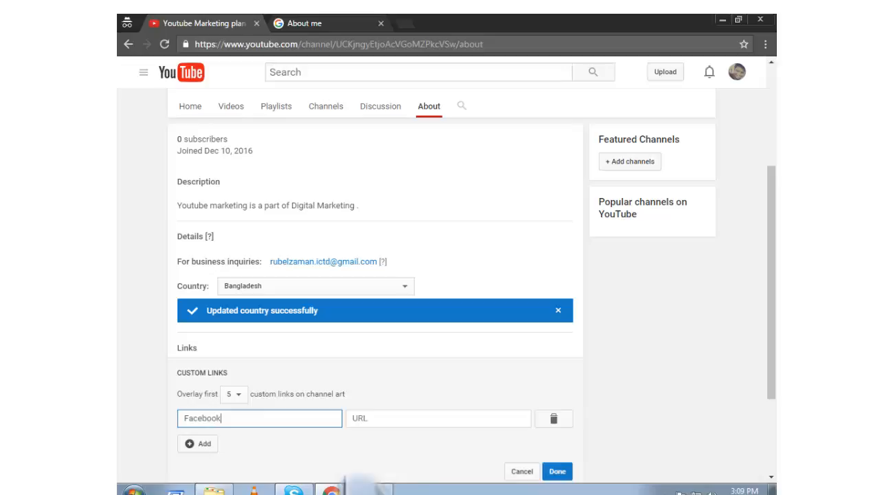
pyautogui.click(403, 420)
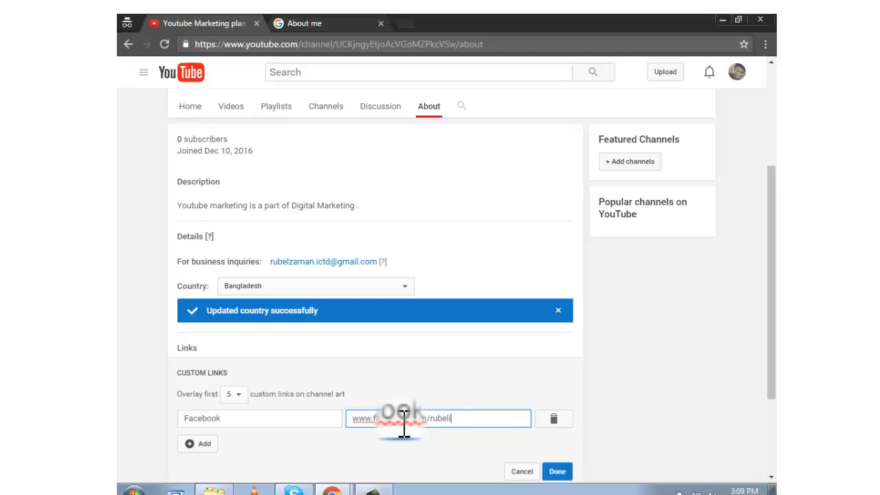
pyautogui.click(558, 472)
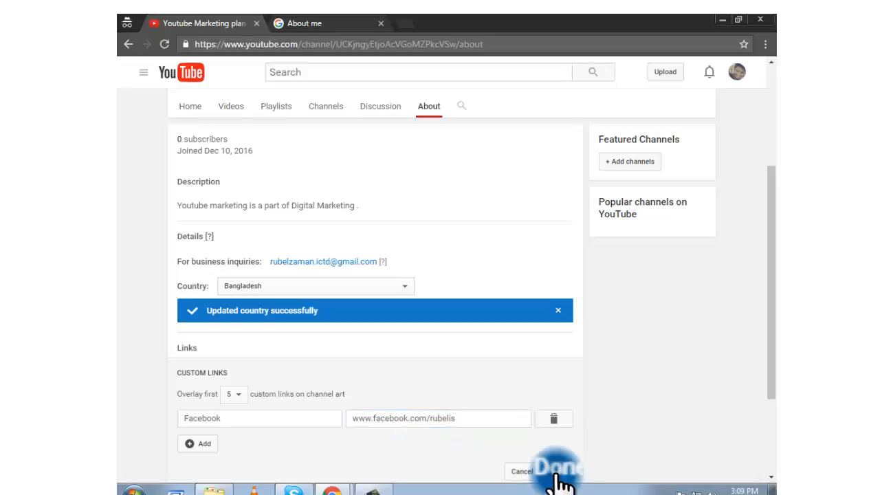
pyautogui.scroll(-1, 419, 419)
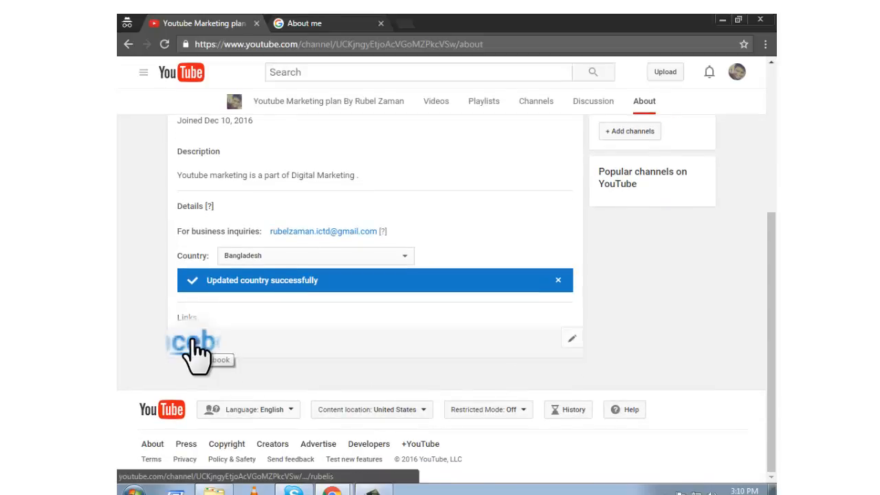
# Reopen the custom links, try adding six blank link rows with the first 5 links overlaid on the channel art, and save.
pyautogui.click(572, 338)
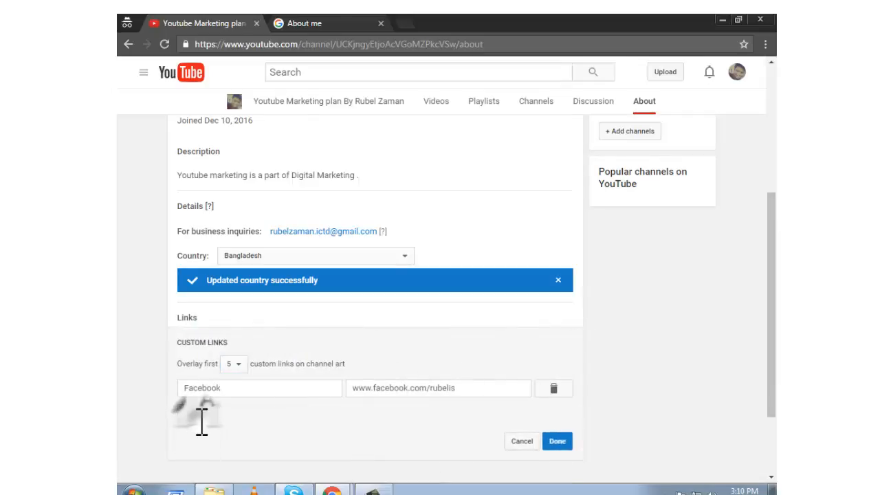
pyautogui.click(198, 413)
pyautogui.click(198, 438)
pyautogui.click(197, 461)
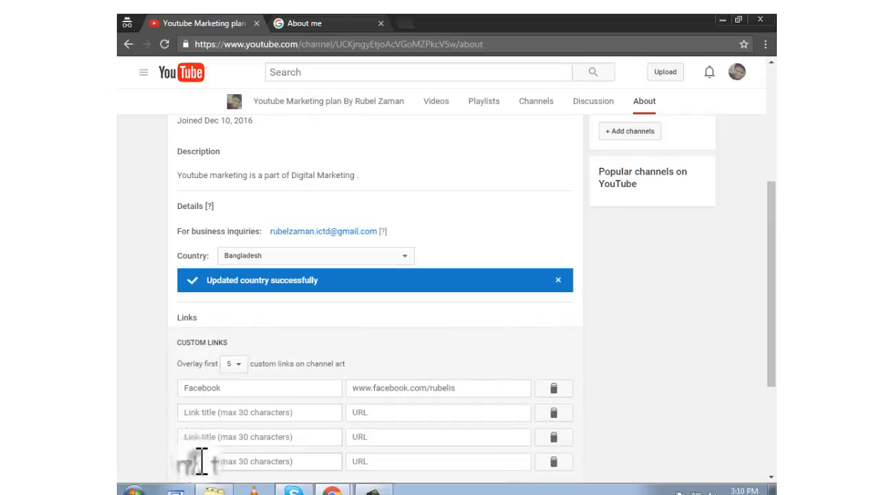
pyautogui.scroll(-2, 201, 451)
pyautogui.click(198, 358)
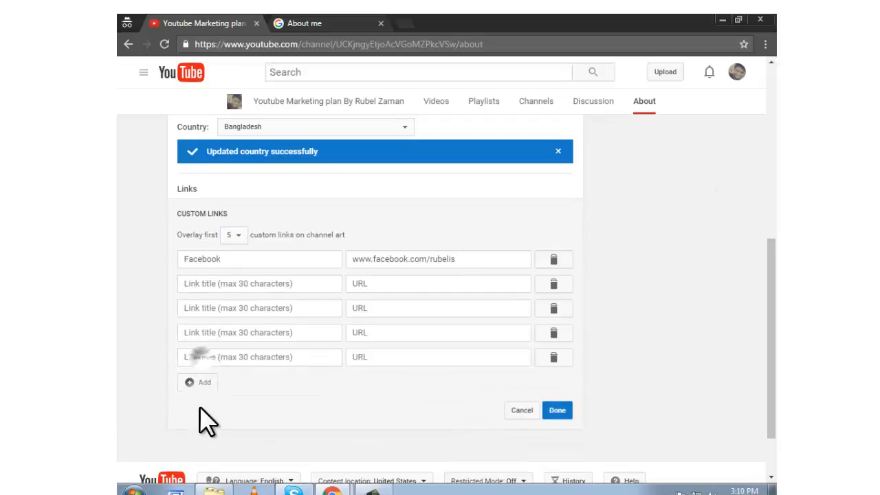
pyautogui.click(199, 381)
pyautogui.click(202, 411)
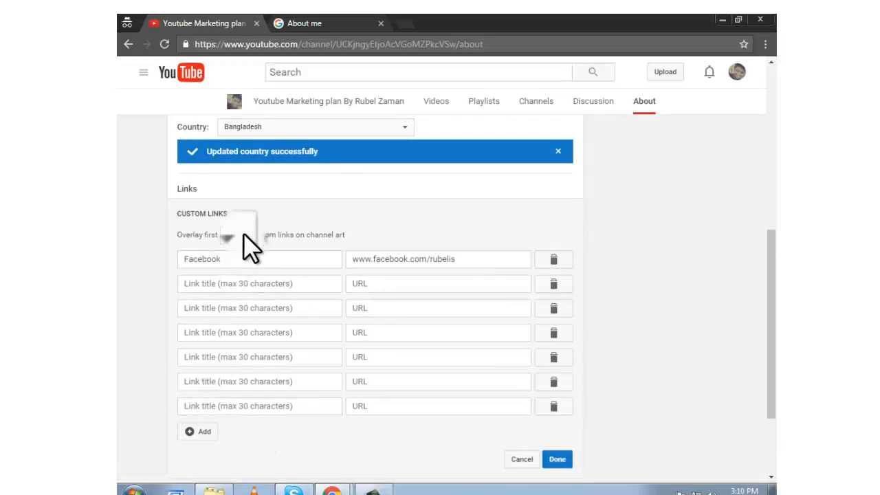
pyautogui.click(238, 234)
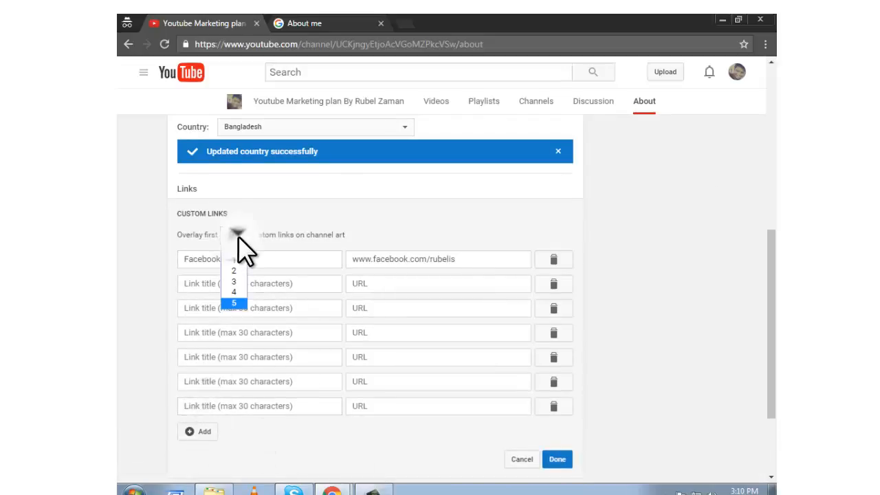
pyautogui.click(231, 302)
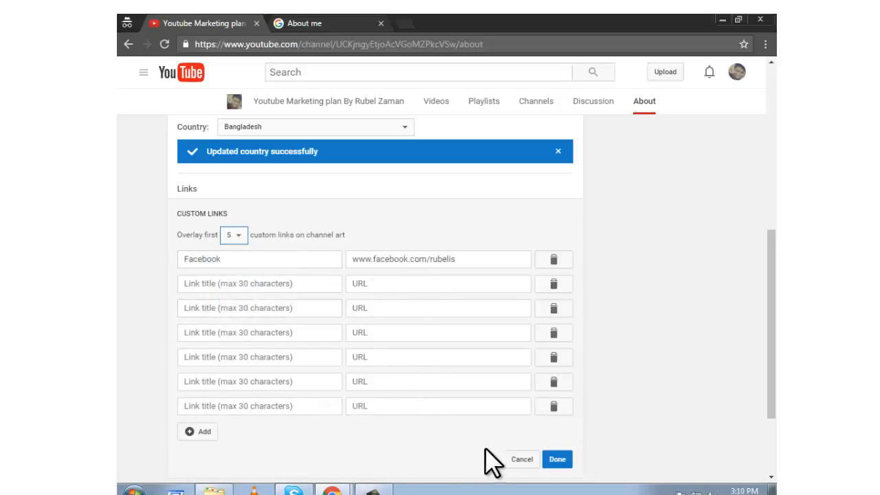
pyautogui.click(558, 460)
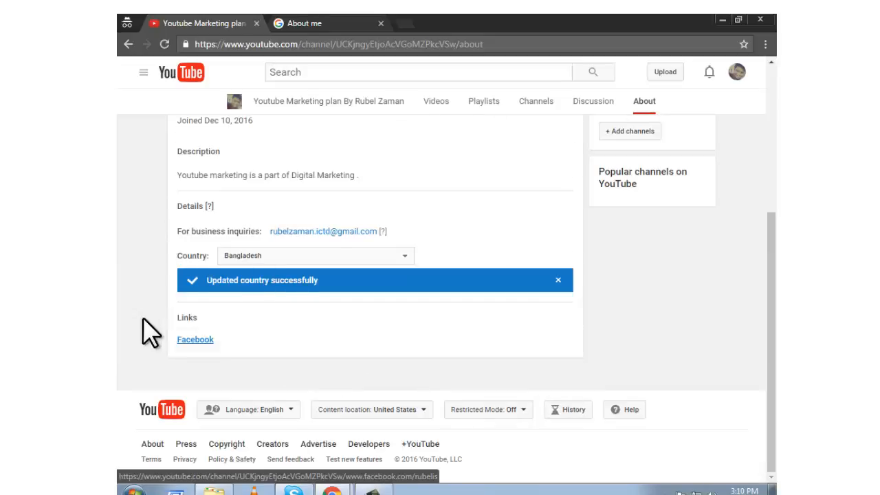
# Start adding channels to the Featured Channels section and try the address youtubetube.com/icc.
pyautogui.scroll(5, 306, 340)
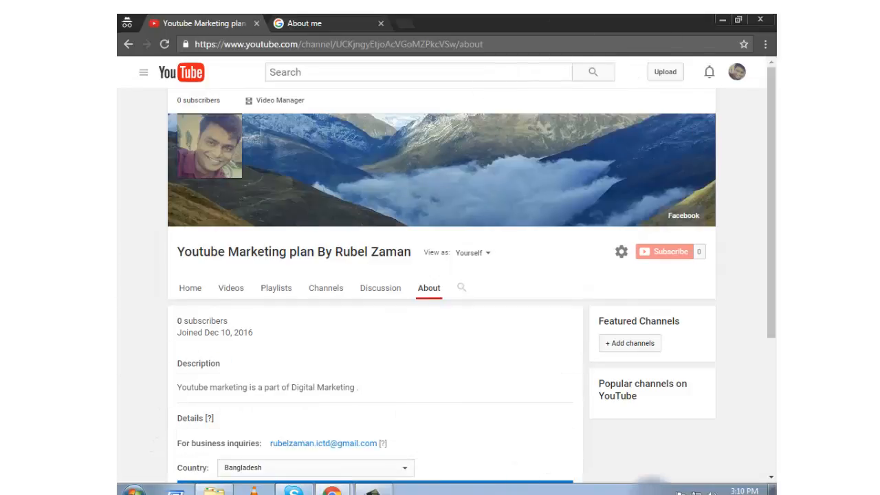
pyautogui.click(645, 349)
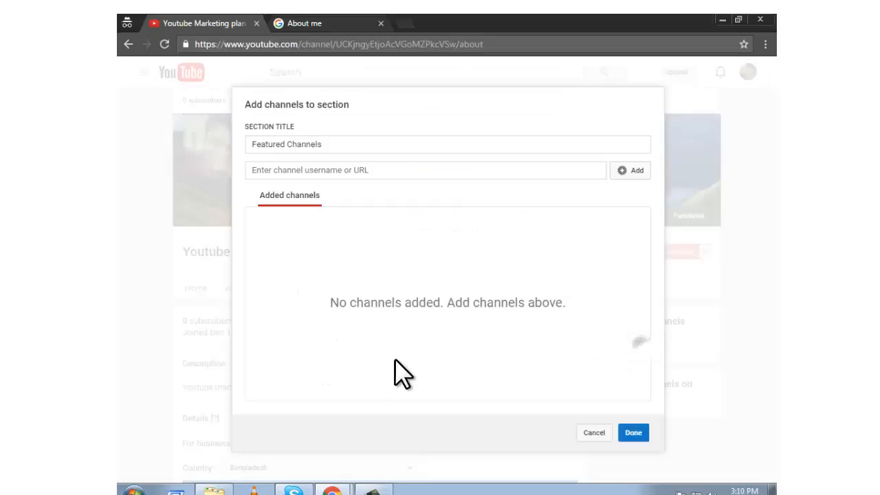
pyautogui.click(310, 168)
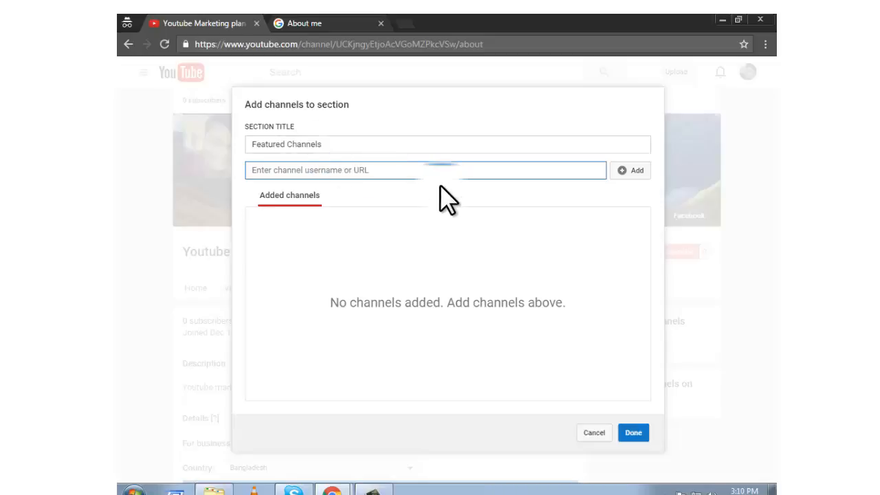
pyautogui.write('ww')
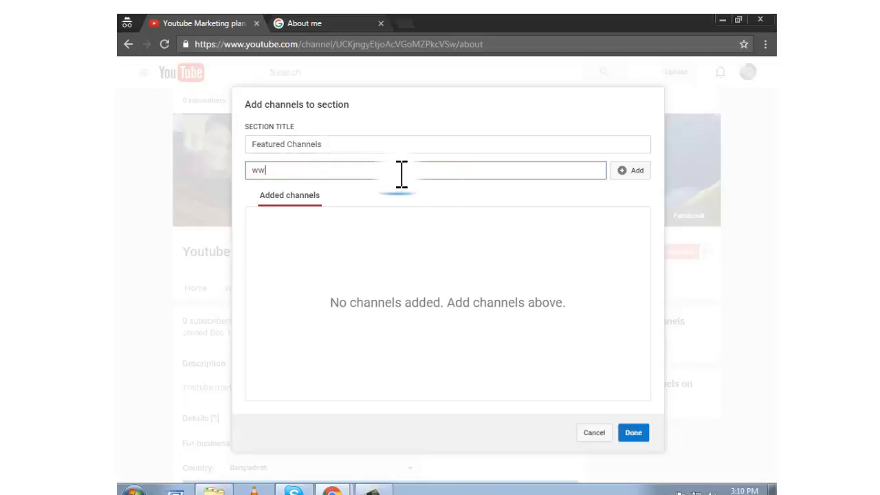
pyautogui.press('BackSpace')
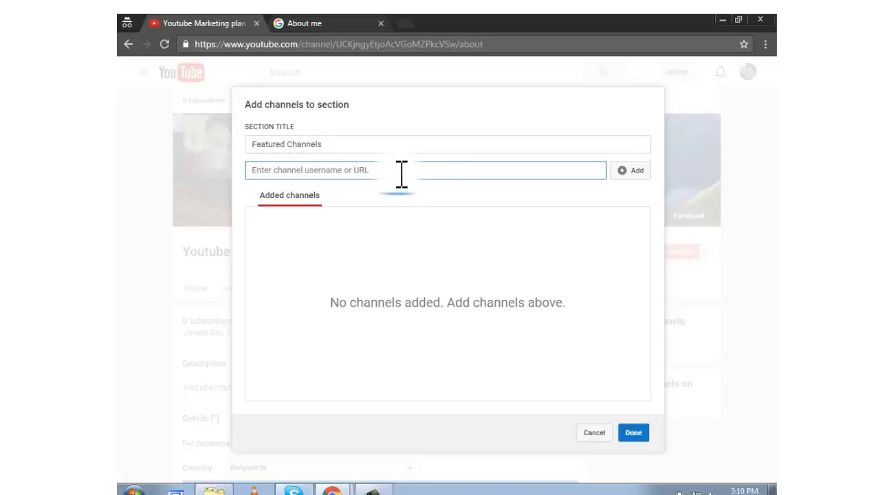
pyautogui.write('youtubetube.com/icc')
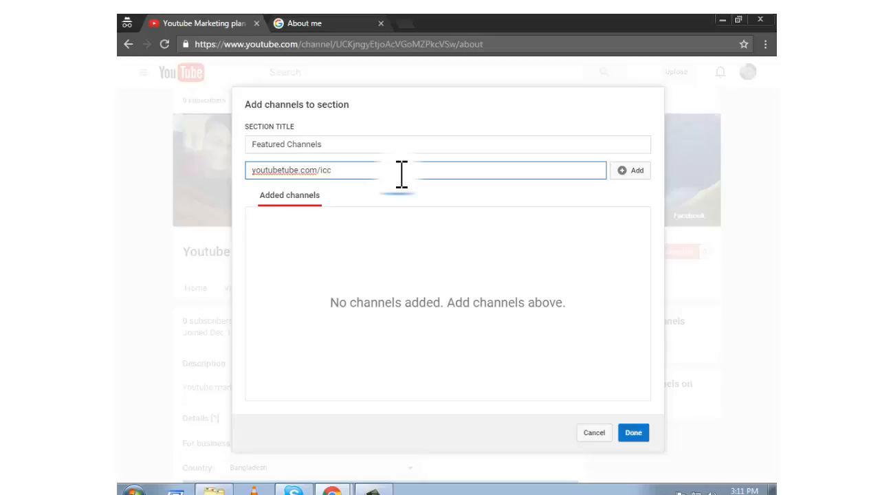
pyautogui.click(625, 171)
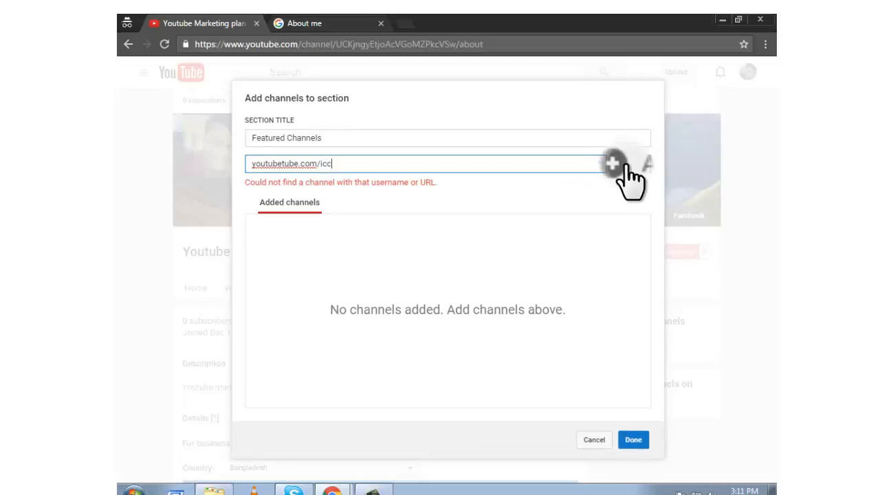
pyautogui.click(625, 171)
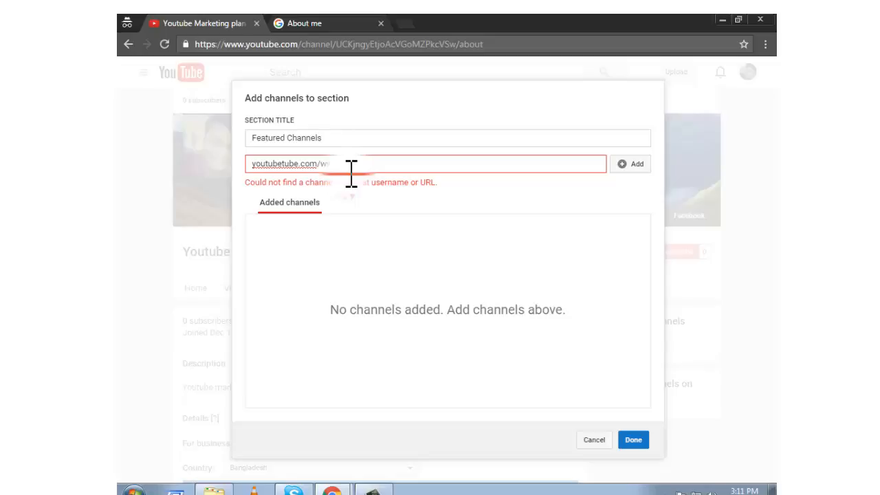
pyautogui.click(623, 165)
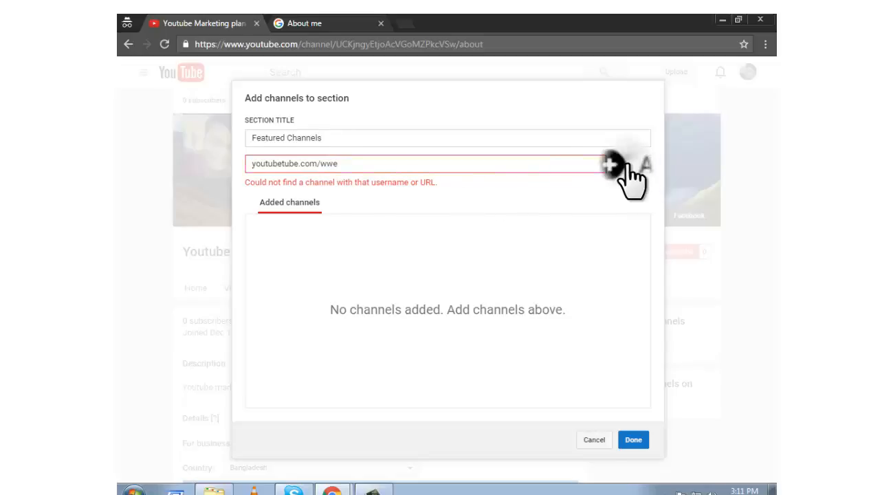
pyautogui.click(254, 165)
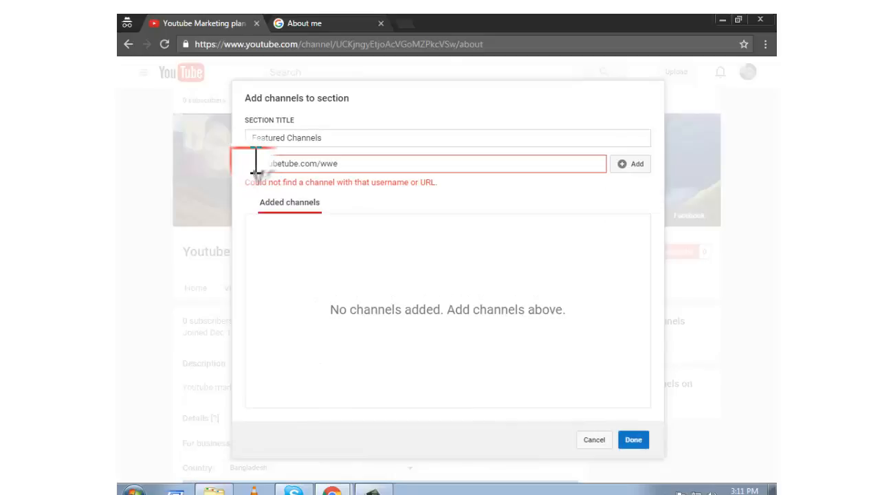
pyautogui.click(256, 165)
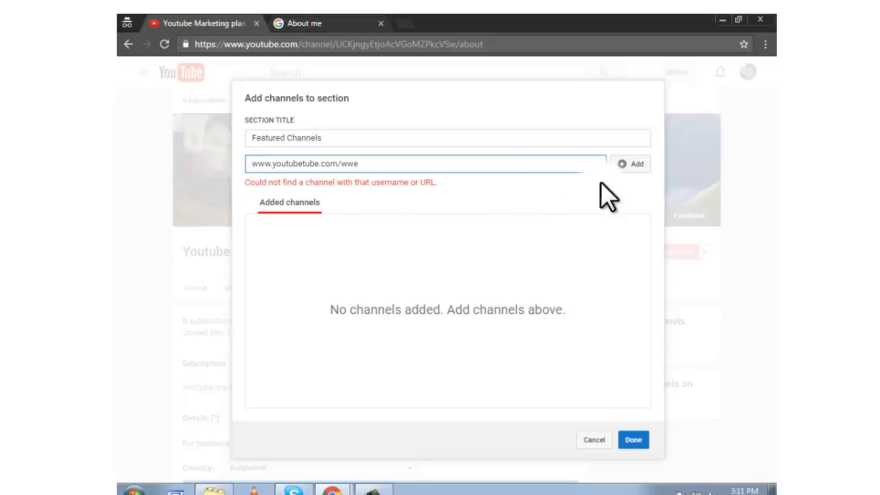
pyautogui.click(632, 165)
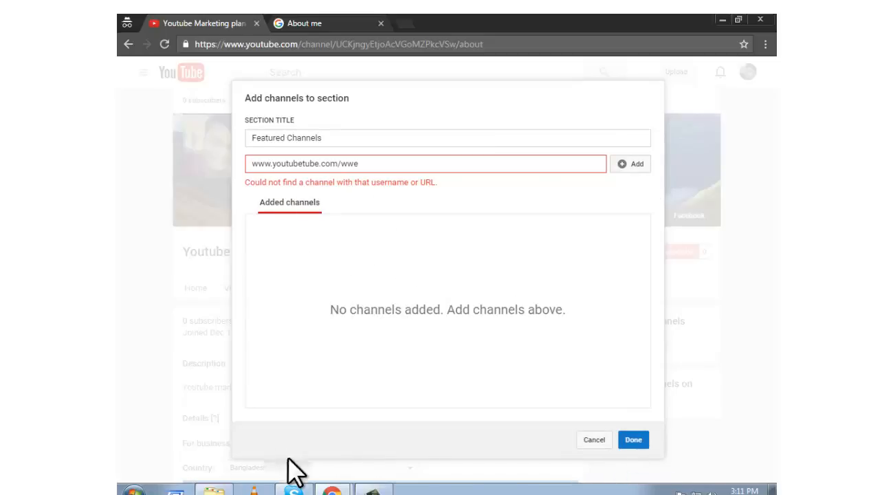
pyautogui.click(372, 491)
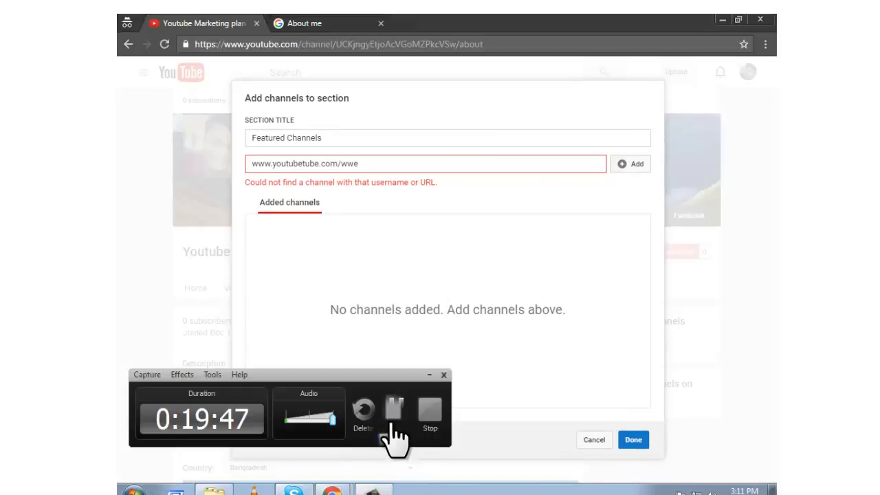
pyautogui.click(395, 422)
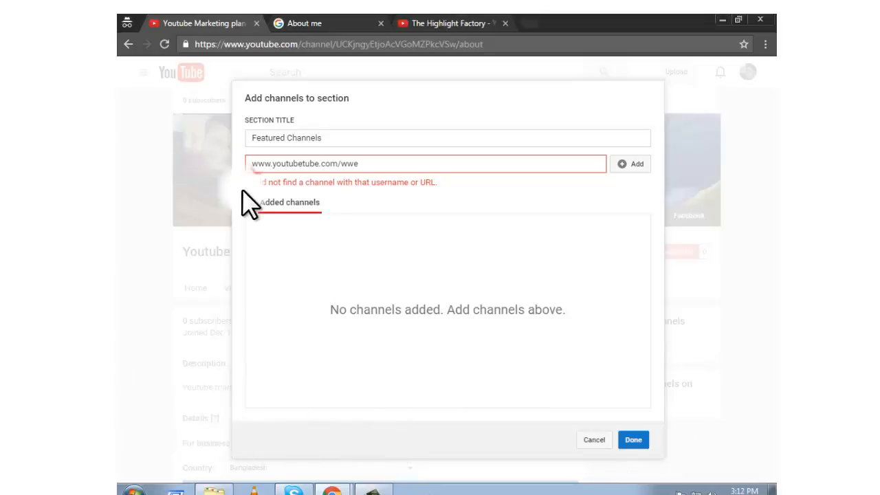
# Replace the channel address with the copied URL of The Highlight Factory and add it to the channel list.
pyautogui.click(257, 165)
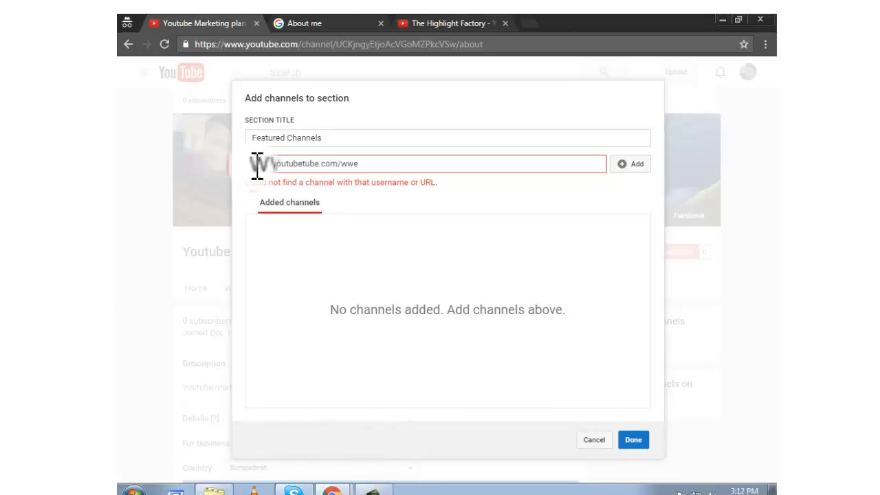
pyautogui.moveTo(260, 165); pyautogui.dragTo(409, 189)
pyautogui.press('BackSpace')
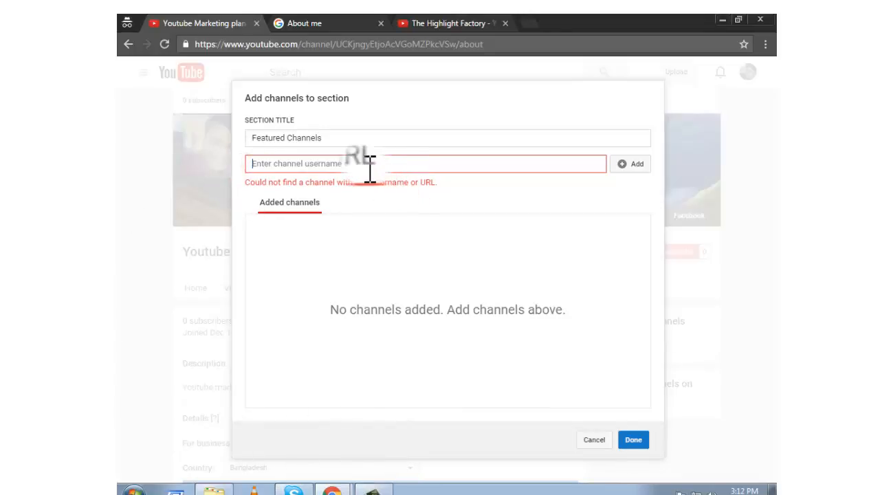
pyautogui.rightClick(346, 167)
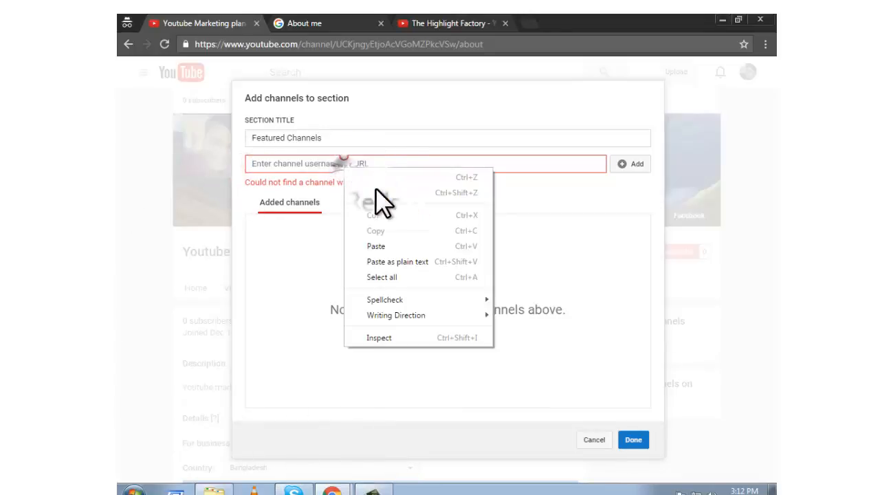
pyautogui.click(377, 251)
pyautogui.click(637, 170)
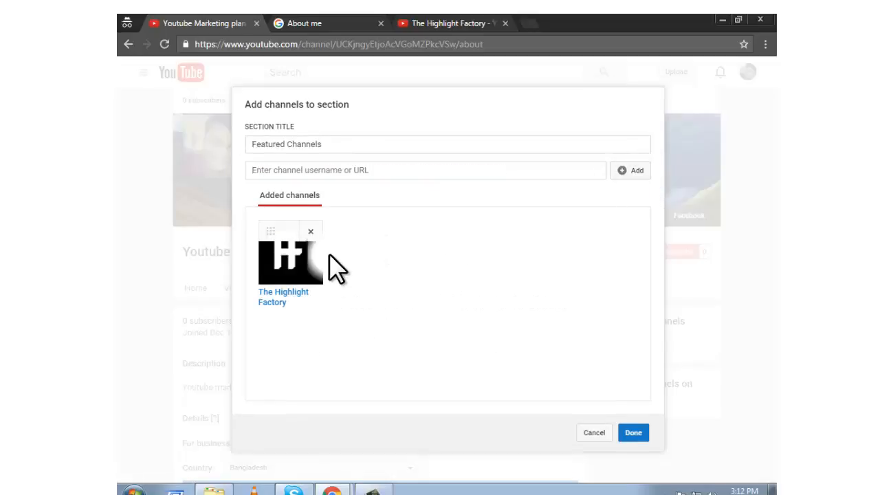
pyautogui.click(297, 266)
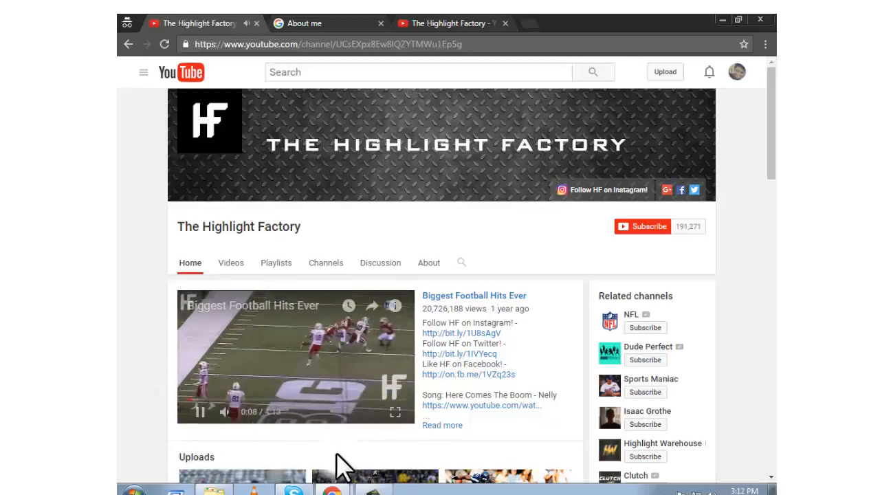
pyautogui.click(198, 411)
pyautogui.click(133, 41)
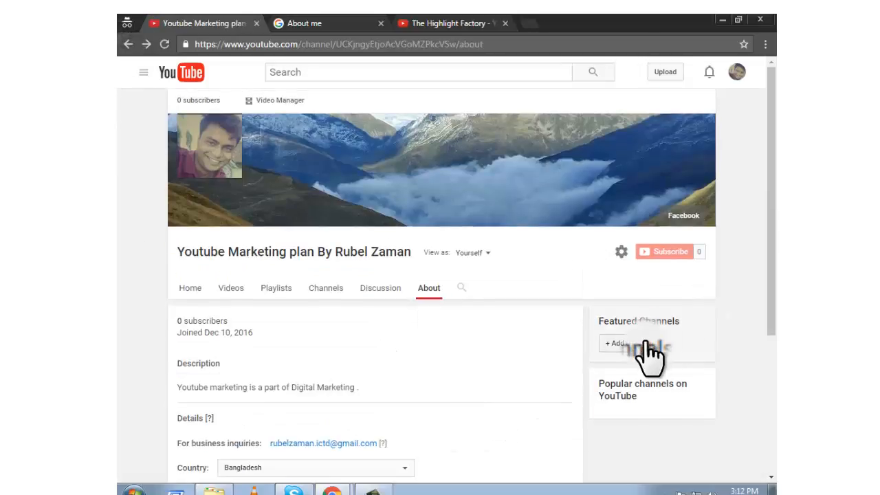
# Add The Highlight Factory to the Featured Channels section by its copied channel URL and save the section.
pyautogui.click(647, 347)
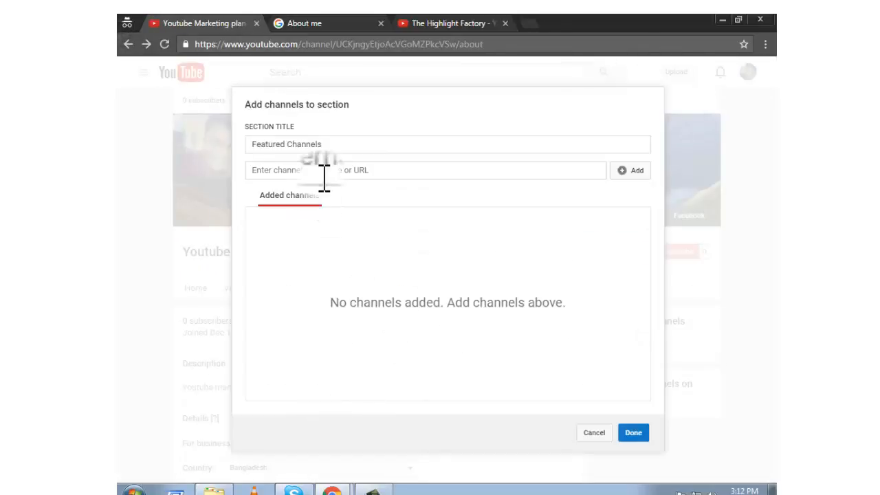
pyautogui.rightClick(324, 174)
pyautogui.click(372, 246)
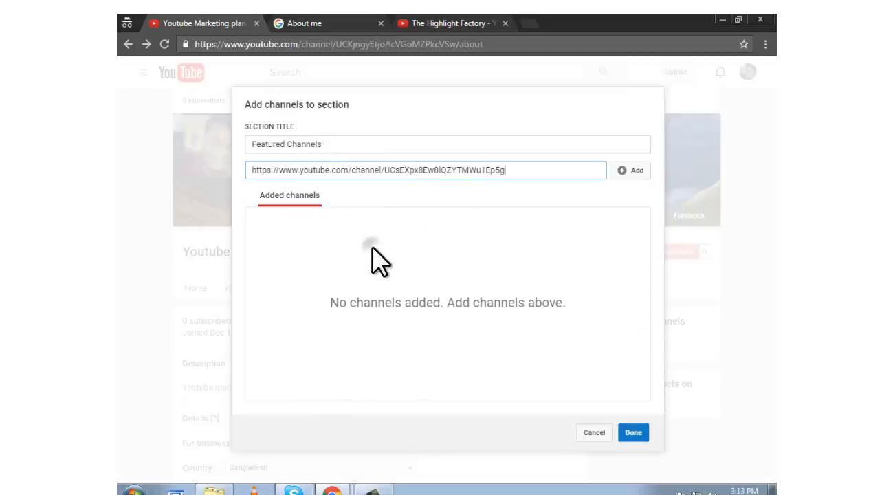
pyautogui.click(631, 171)
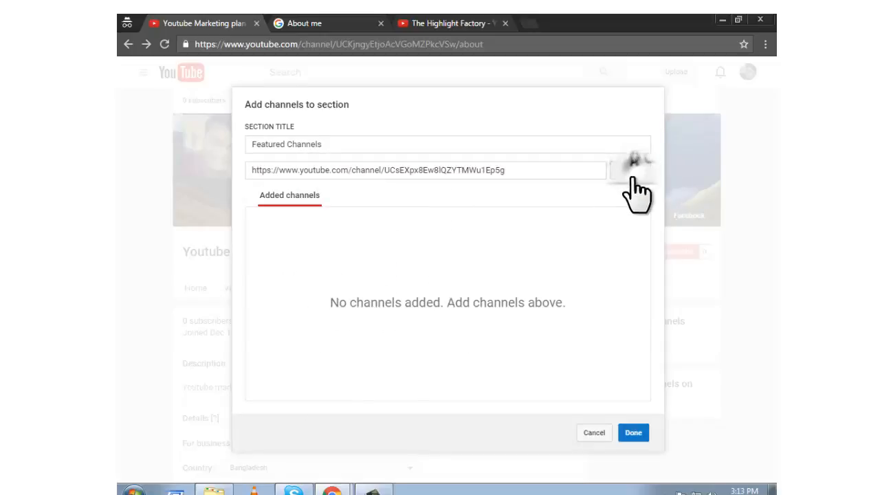
pyautogui.click(635, 439)
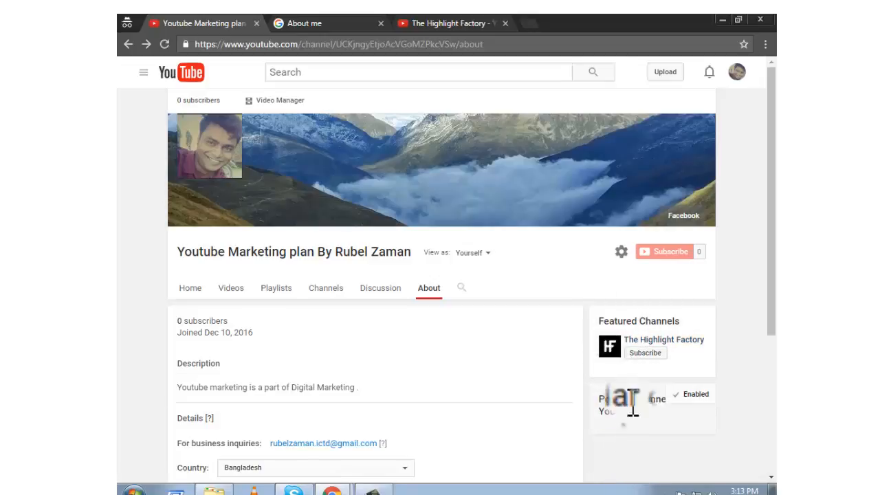
# Review the About page's featured and popular channels, business details, country and links.
pyautogui.scroll(-1, 647, 413)
pyautogui.scroll(-1, 645, 409)
pyautogui.scroll(2, 654, 419)
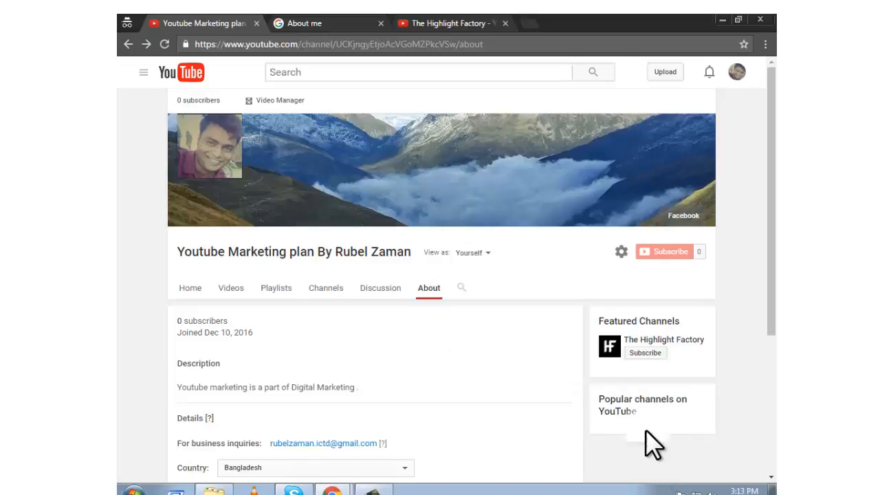
pyautogui.click(698, 392)
pyautogui.click(650, 352)
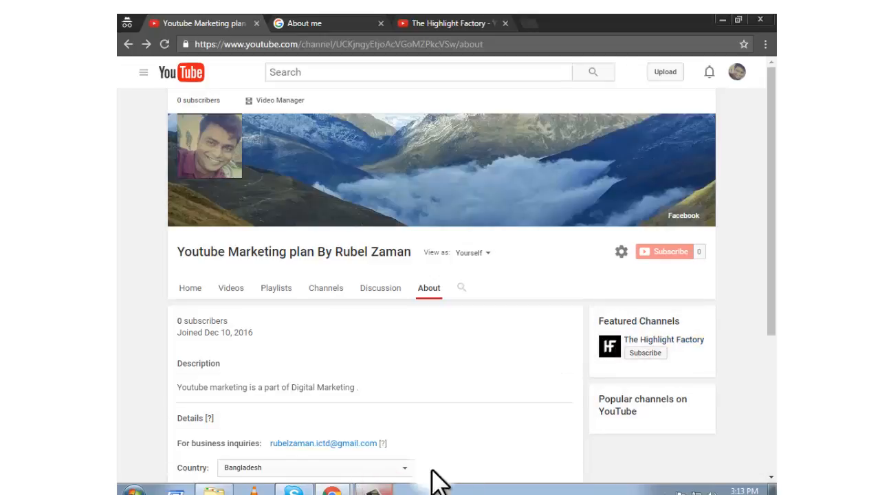
pyautogui.scroll(-5, 572, 282)
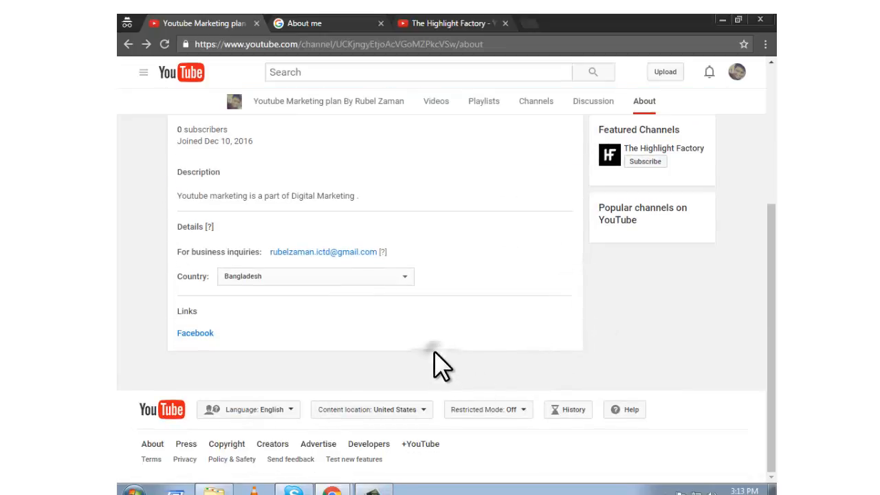
pyautogui.scroll(3, 434, 352)
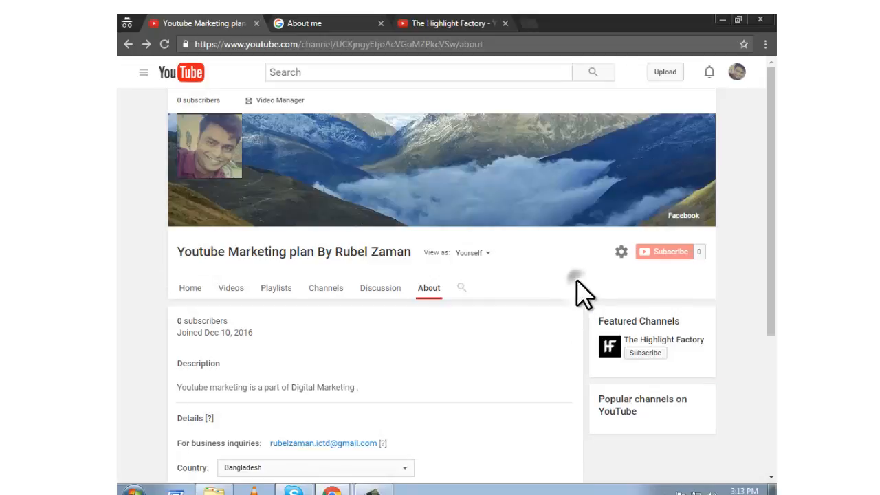
pyautogui.scroll(-2, 575, 292)
pyautogui.scroll(2, 575, 293)
# Look through the site navigation guide's entries and subscriptions, and close it again.
pyautogui.click(143, 72)
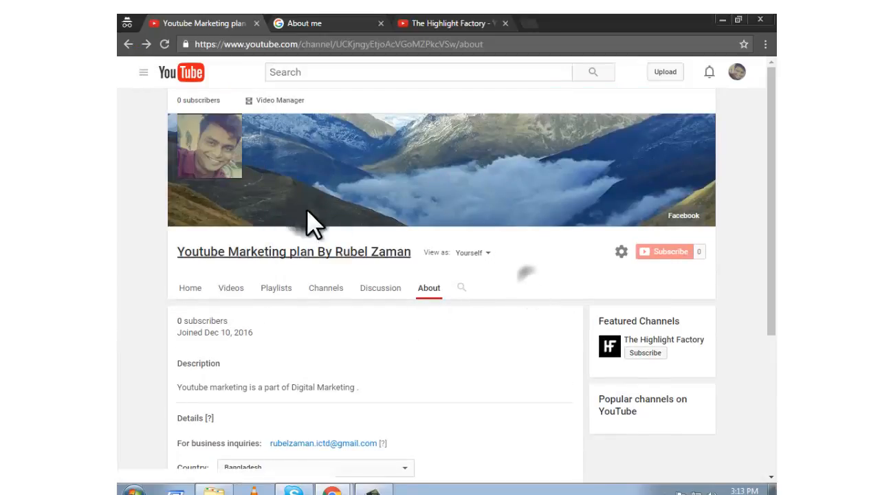
pyautogui.click(143, 72)
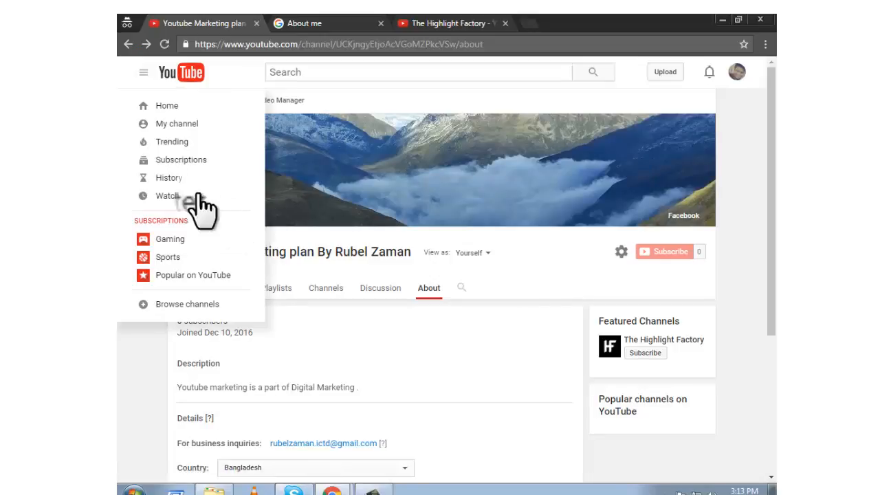
pyautogui.click(143, 72)
pyautogui.moveTo(169, 171)
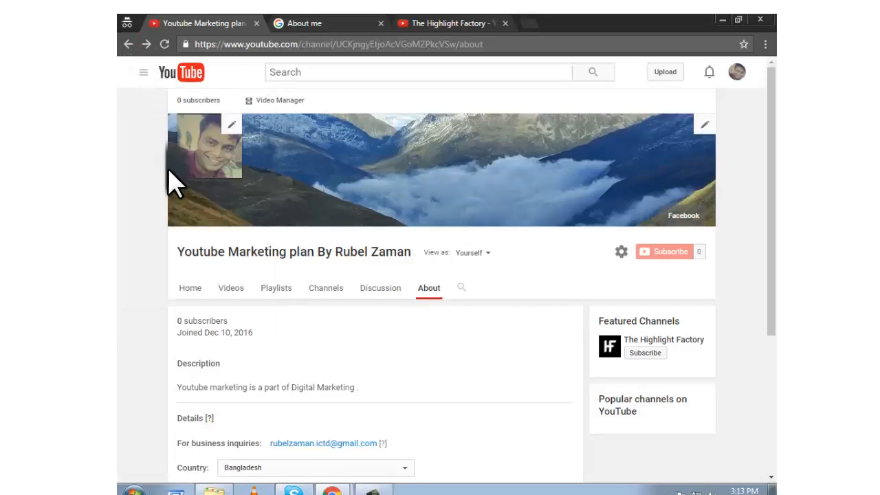
pyautogui.click(143, 72)
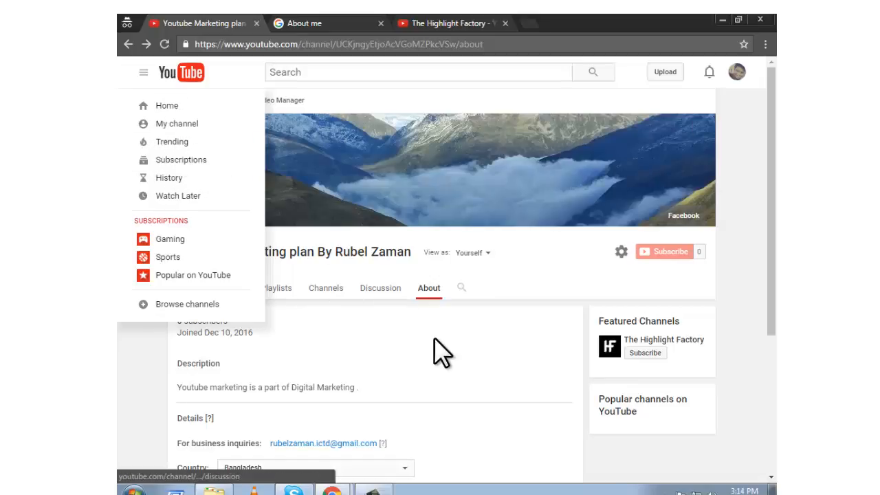
pyautogui.click(520, 299)
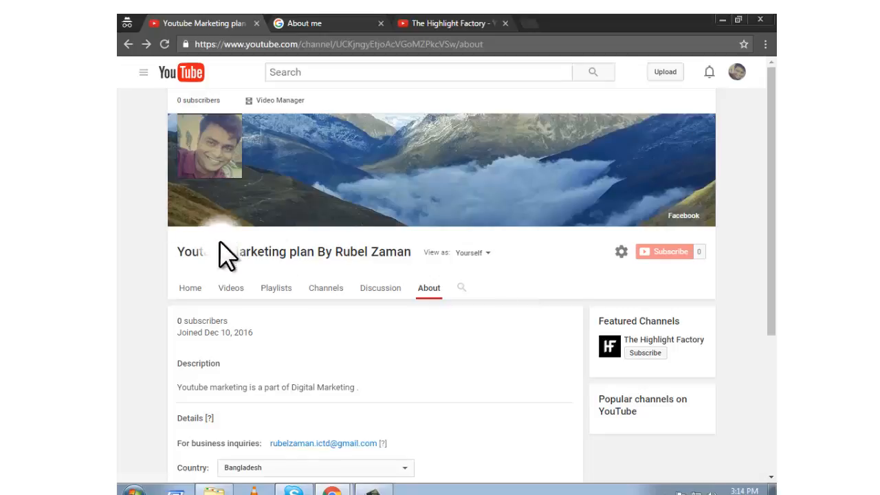
# Check the About page's details and links, and go to the channel's Home page.
pyautogui.scroll(-2, 232, 413)
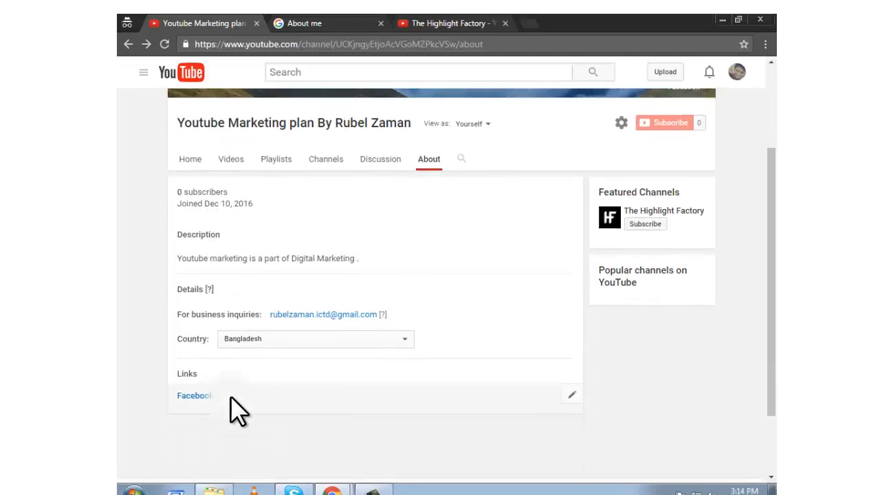
pyautogui.scroll(2, 234, 409)
pyautogui.click(192, 288)
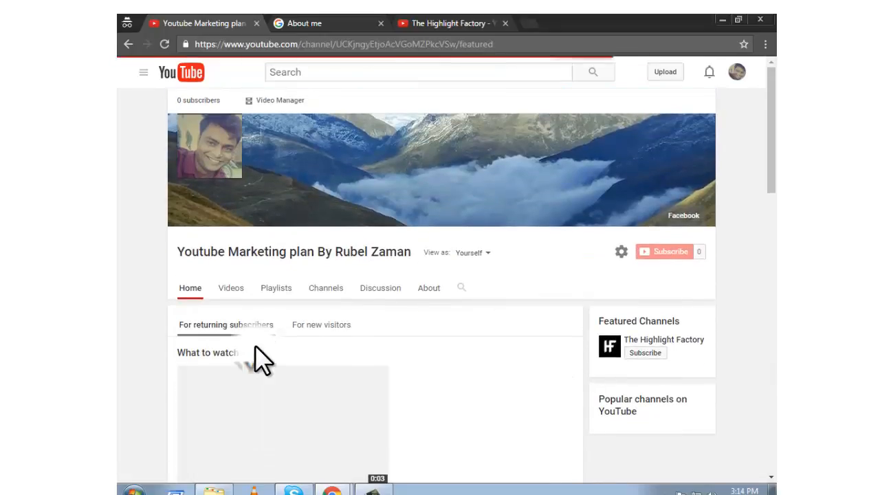
# Examine the What to watch next section on the channel's Home page, including the featured video's title and details.
pyautogui.scroll(-2, 259, 341)
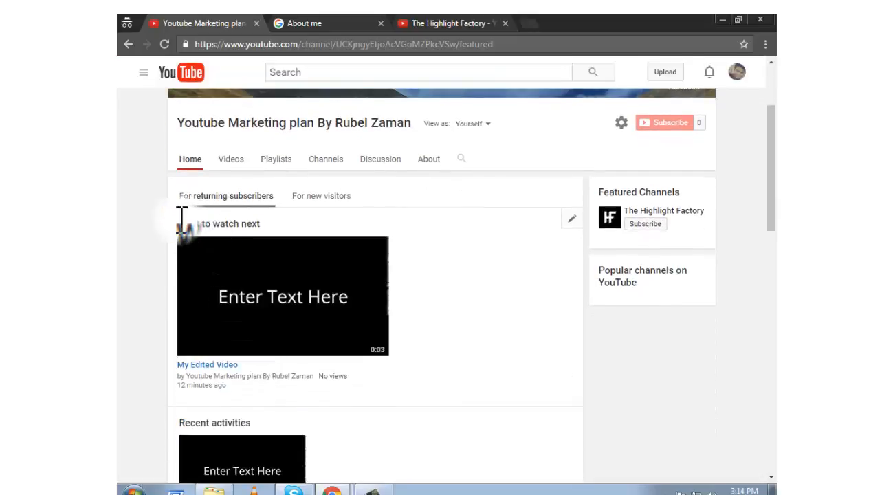
pyautogui.moveTo(182, 221); pyautogui.dragTo(289, 229)
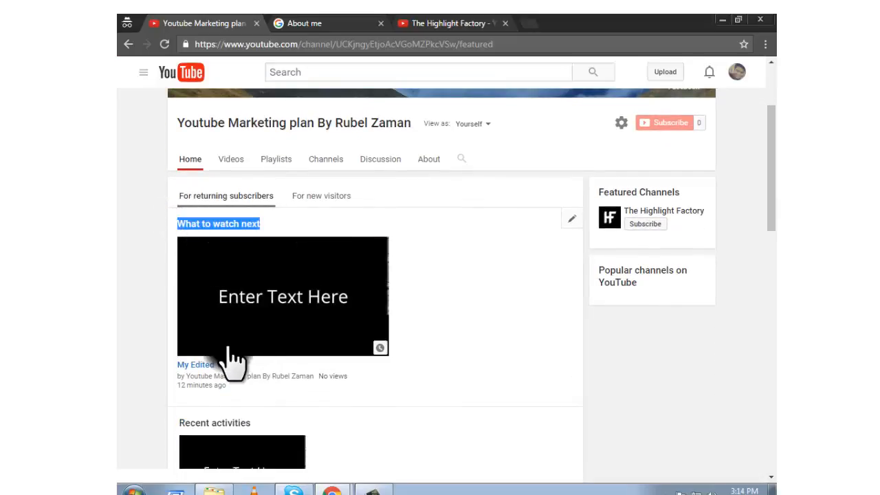
pyautogui.moveTo(176, 365); pyautogui.dragTo(305, 391)
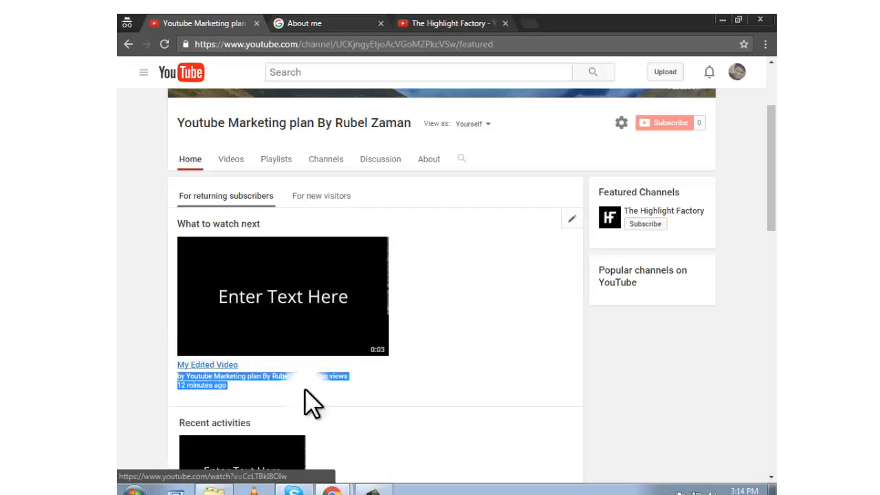
pyautogui.click(543, 371)
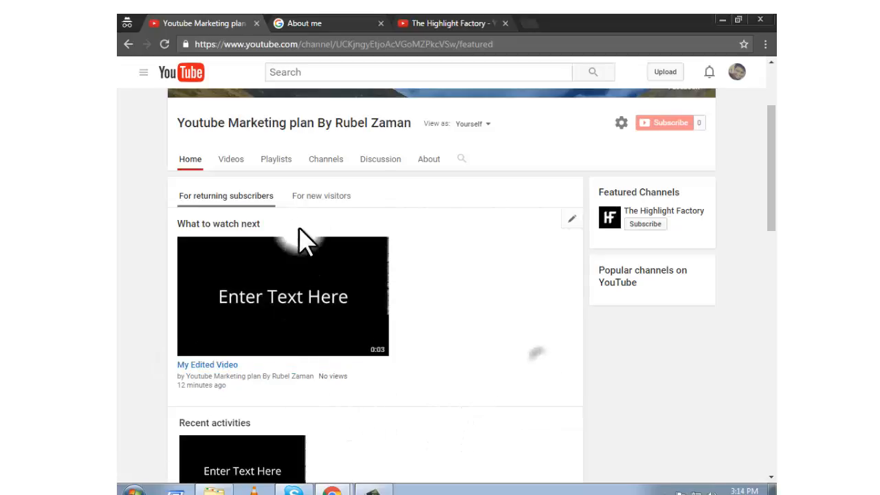
pyautogui.click(196, 381)
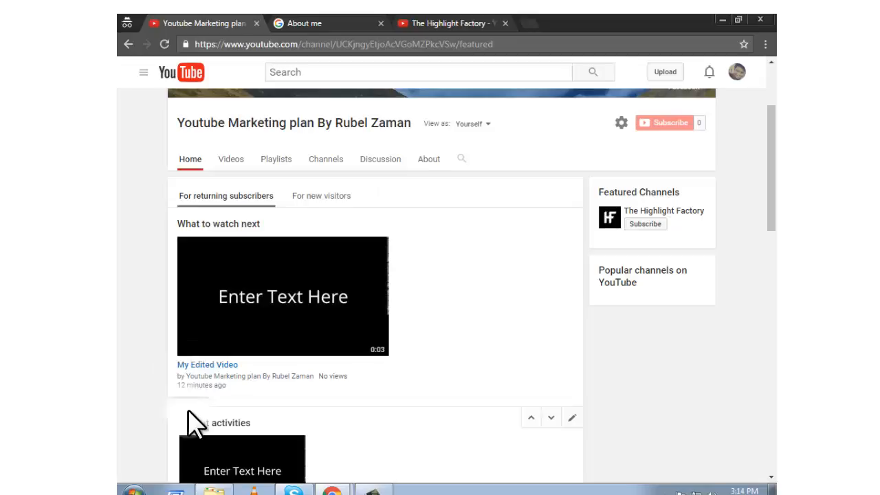
pyautogui.click(176, 365)
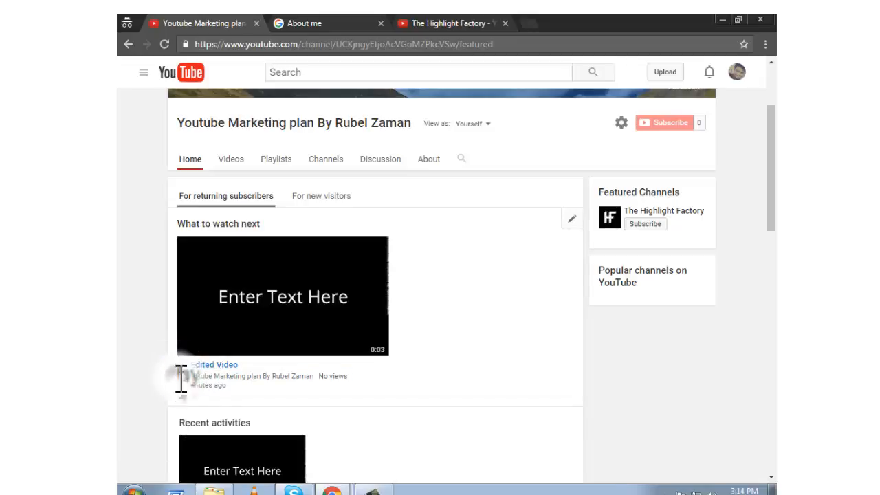
pyautogui.click(228, 379)
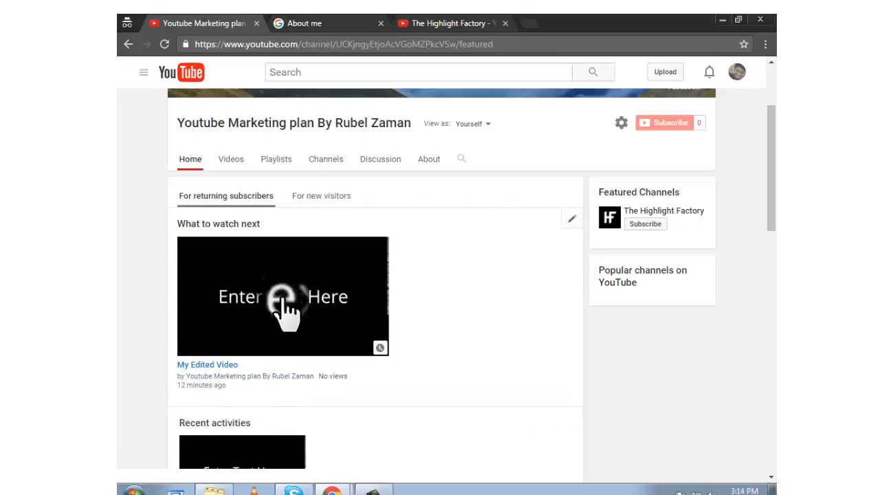
pyautogui.click(262, 376)
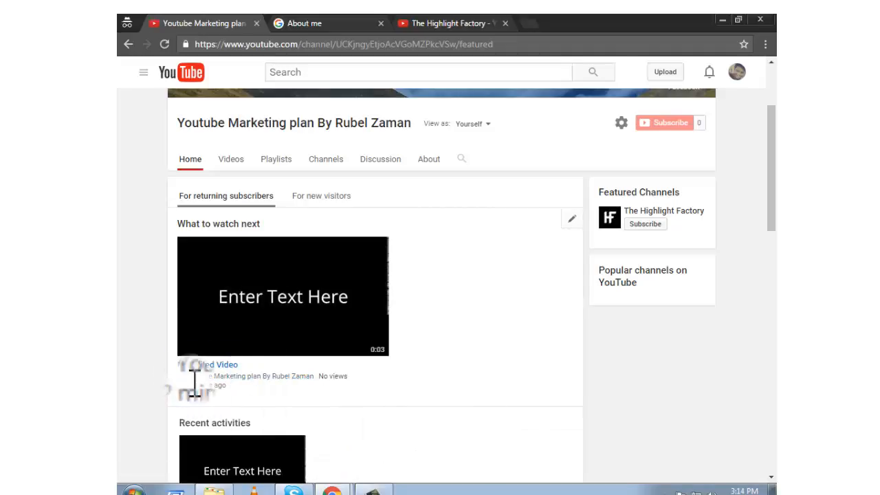
pyautogui.moveTo(186, 372)
pyautogui.scroll(-1, 249, 406)
pyautogui.scroll(1, 249, 474)
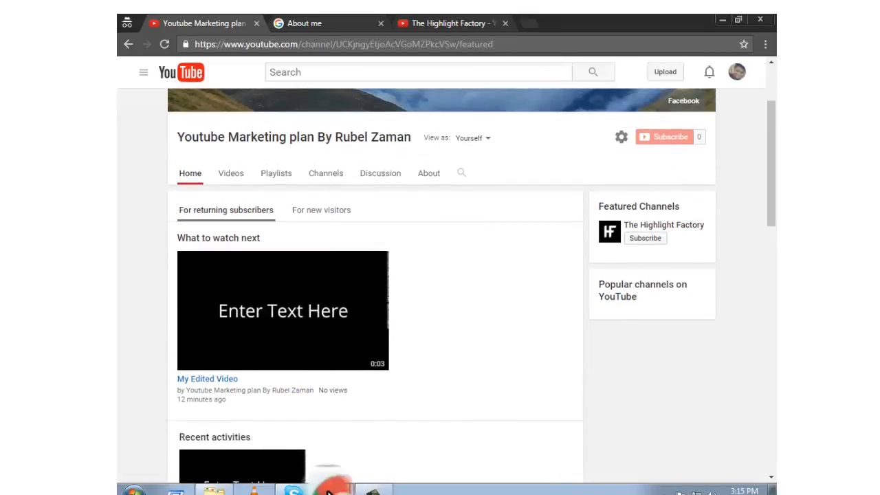
pyautogui.click(364, 490)
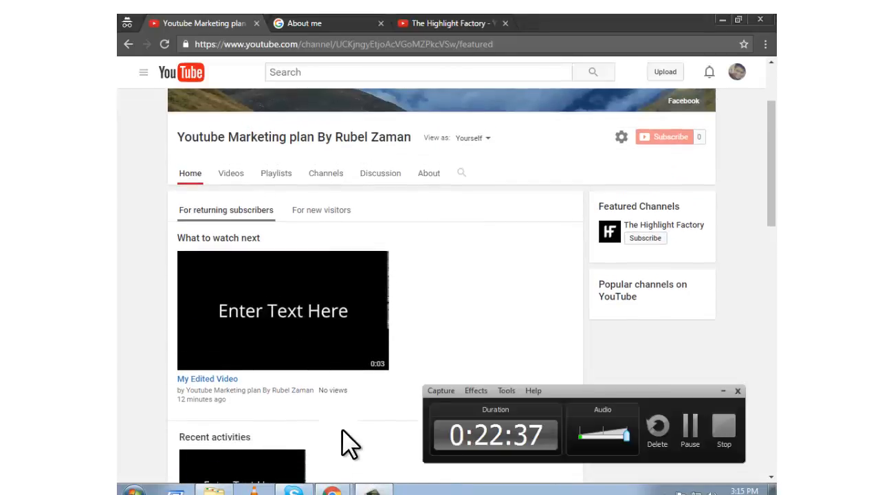